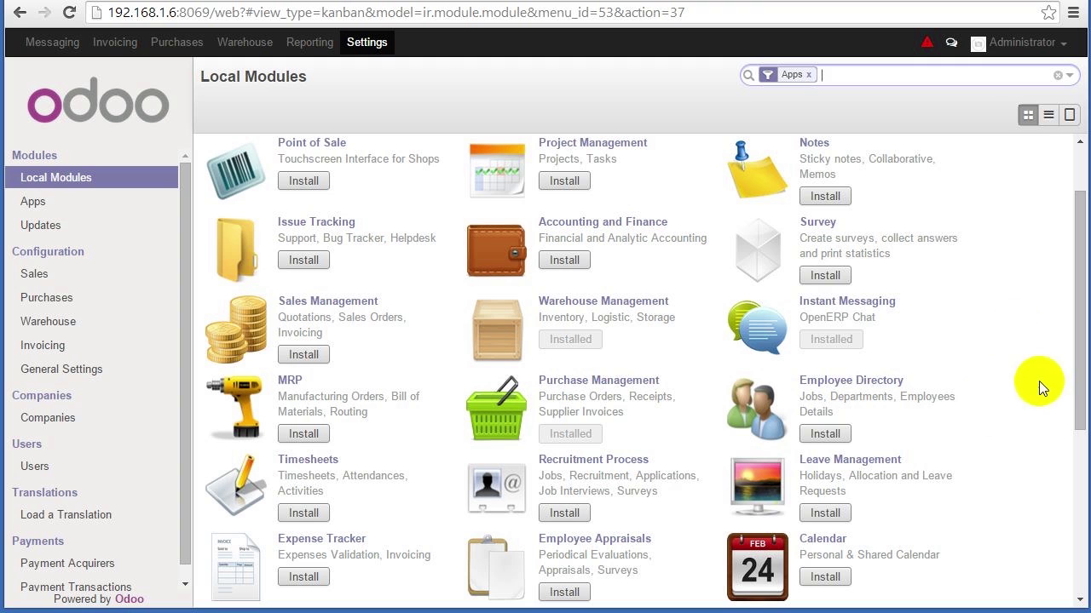
Search the local modules for "purchasing" within the Apps filter
{"action": "left_click_drag", "start_coordinate": [1080, 332], "coordinate": [1084, 223]}
{"action": "left_click", "coordinate": [841, 77]}
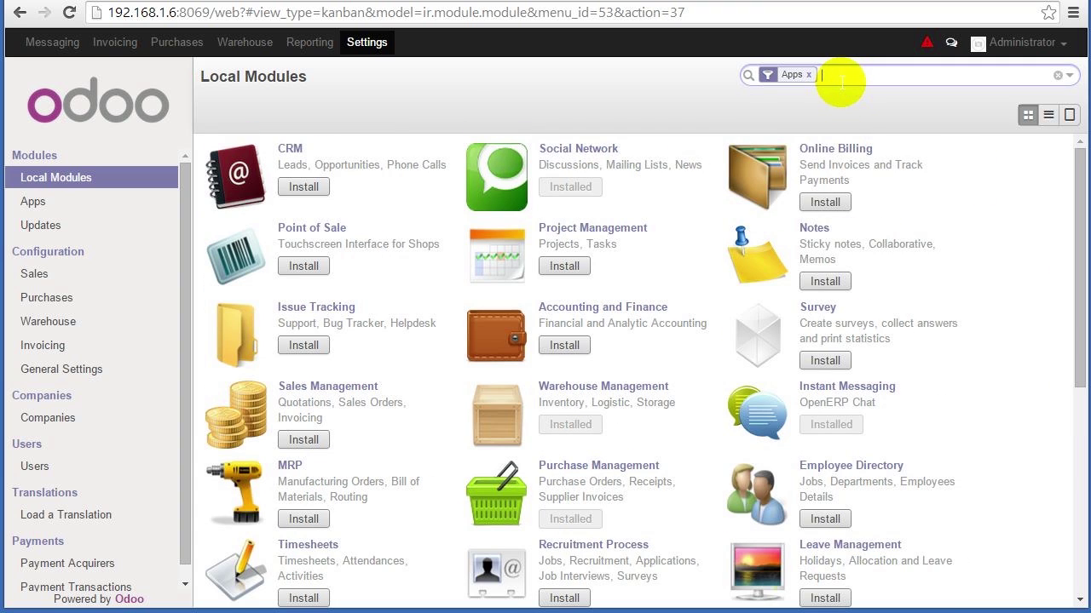
{"action": "type", "text": "purchasing"}
{"action": "key", "text": "Return"}
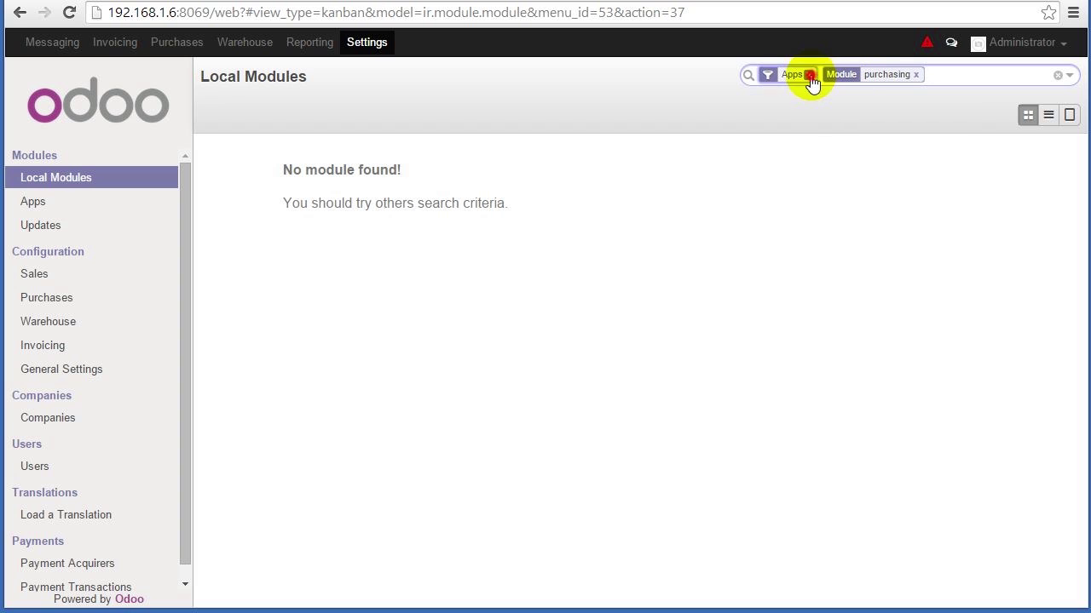
Remove the current search filters and search all local modules for "purchase"
{"action": "left_click", "coordinate": [807, 75]}
{"action": "left_click", "coordinate": [851, 74]}
{"action": "type", "text": "pu"}
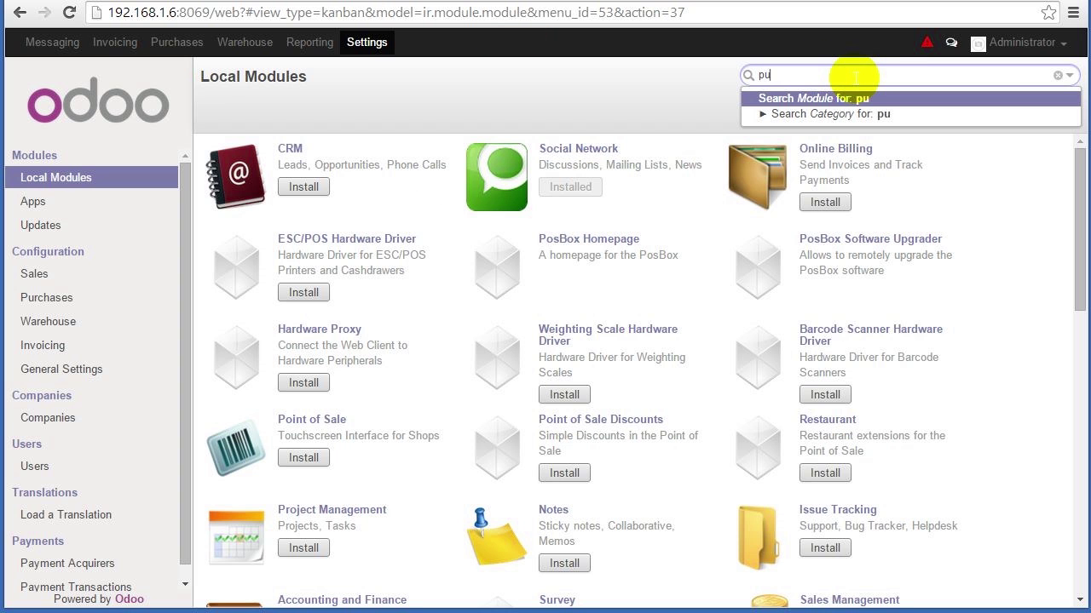
{"action": "type", "text": "rchase"}
{"action": "key", "text": "Return"}
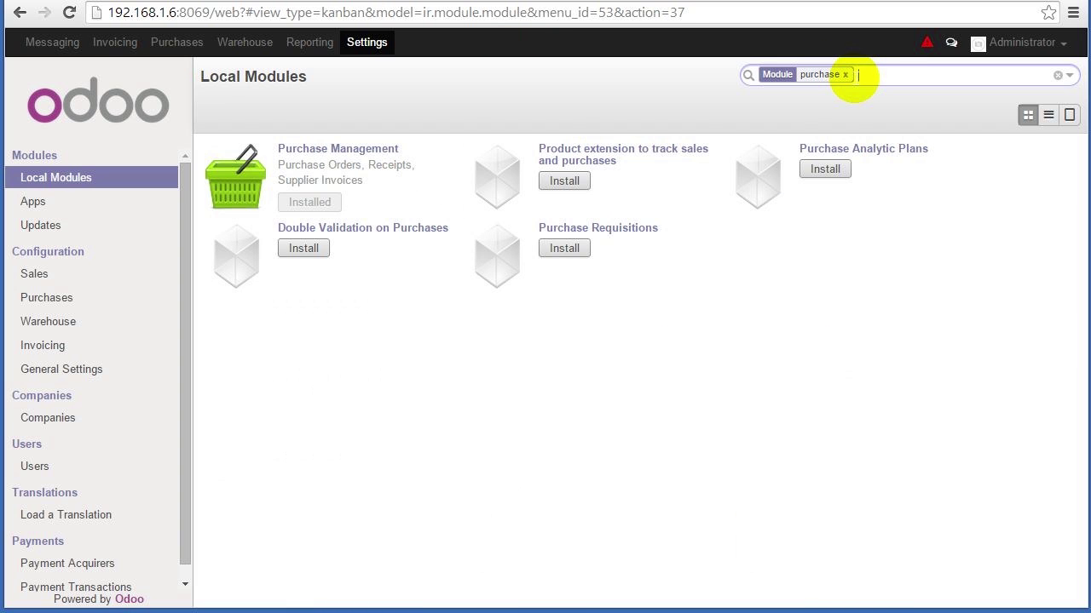
Open the Purchase Management module and look through its description page
{"action": "left_click", "coordinate": [308, 153]}
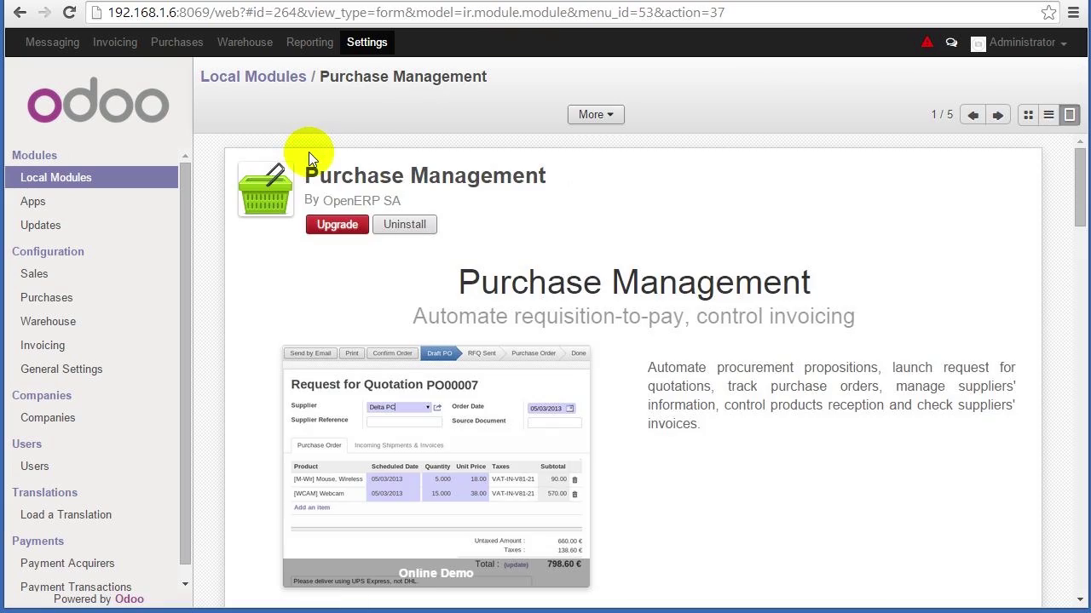
{"action": "scroll", "coordinate": [635, 223], "scroll_direction": "down", "scroll_amount": 1}
{"action": "scroll", "coordinate": [634, 223], "scroll_direction": "down", "scroll_amount": 20}
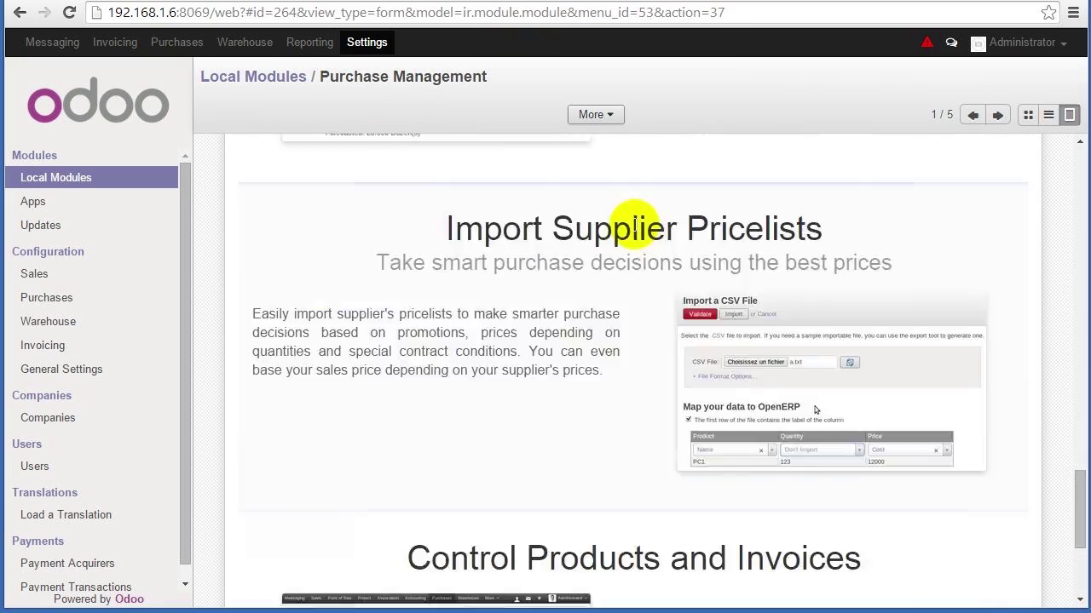
{"action": "scroll", "coordinate": [677, 249], "scroll_direction": "up", "scroll_amount": 20}
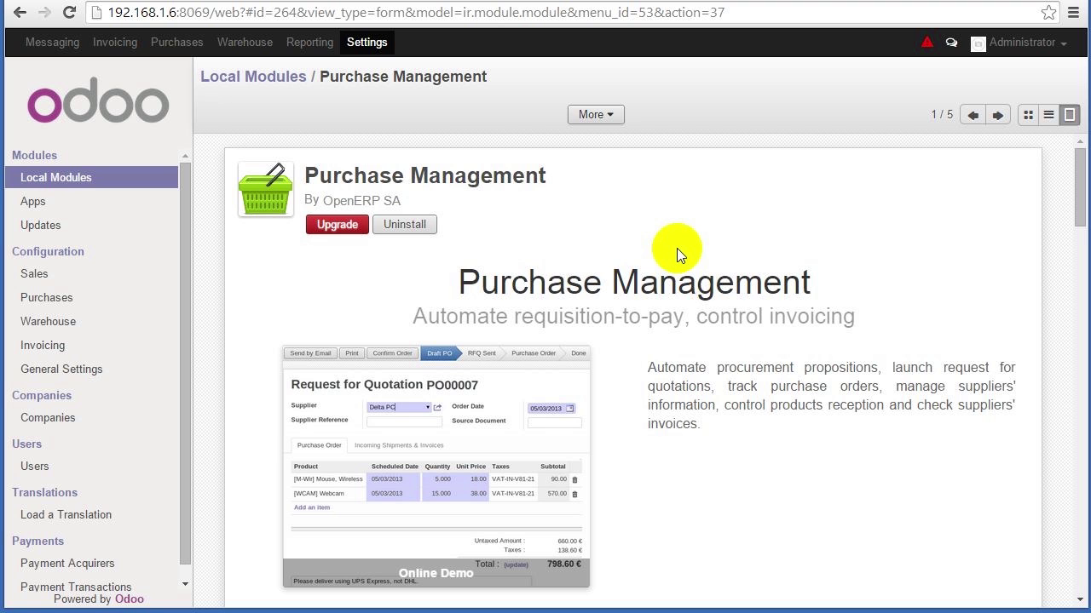
{"action": "left_click_drag", "start_coordinate": [1076, 205], "coordinate": [1076, 536]}
{"action": "left_click", "coordinate": [1081, 418]}
{"action": "left_click_drag", "start_coordinate": [1080, 417], "coordinate": [1071, 158]}
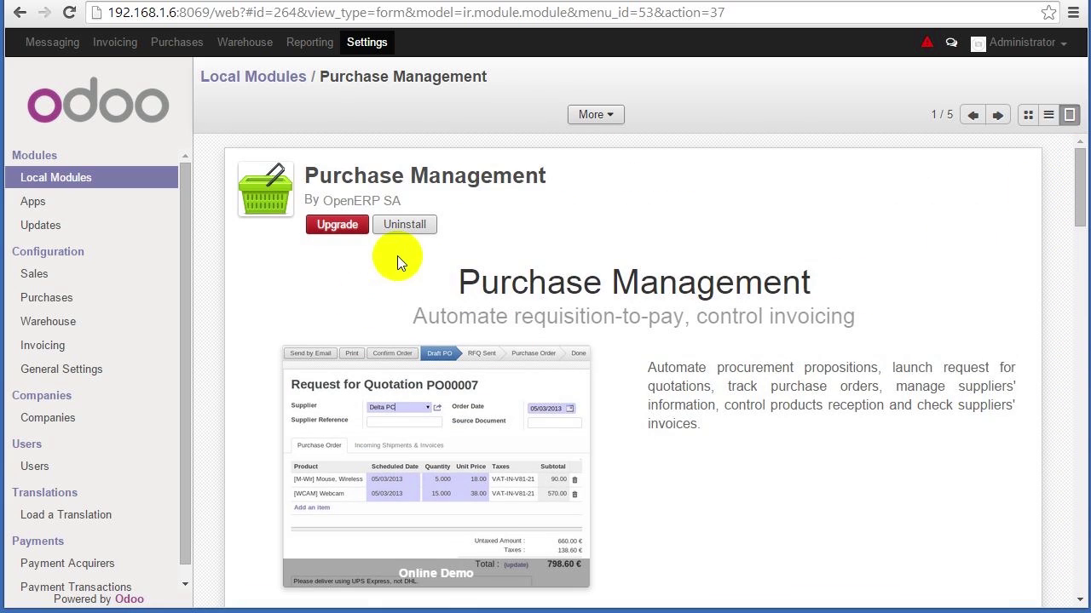
Search the Apps list for "purchase" and view the Purchase Management module's details
{"action": "left_click", "coordinate": [49, 205]}
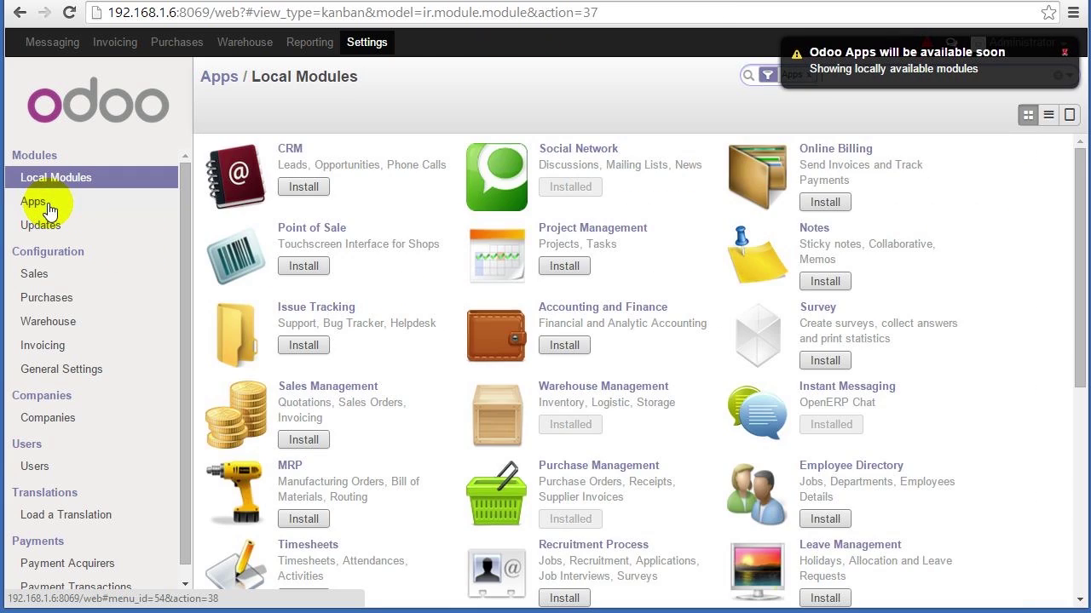
{"action": "left_click", "coordinate": [1064, 54]}
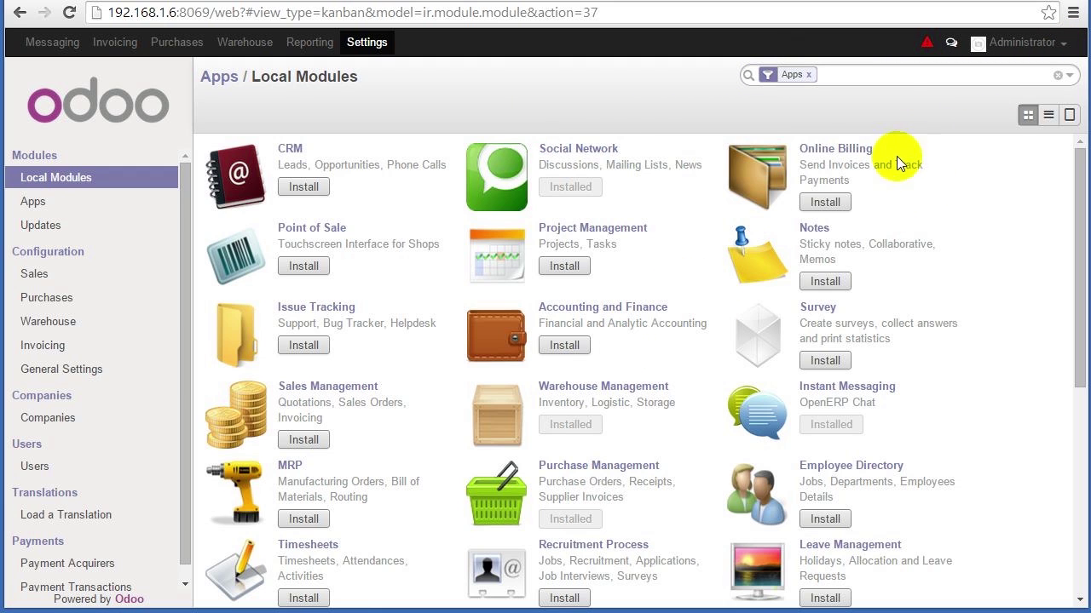
{"action": "left_click", "coordinate": [817, 75]}
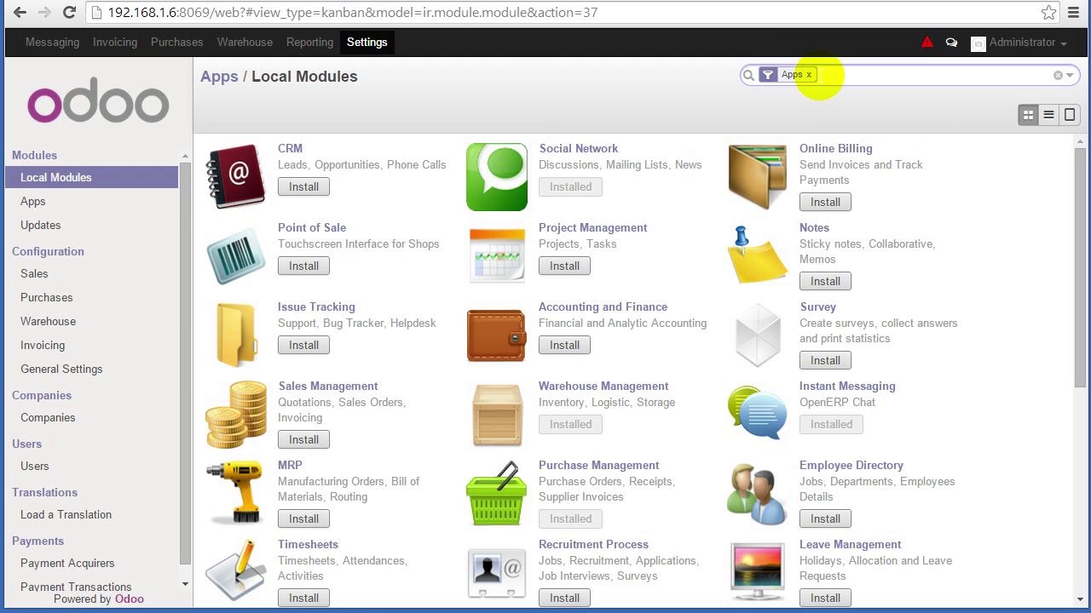
{"action": "type", "text": "purchase"}
{"action": "key", "text": "Return"}
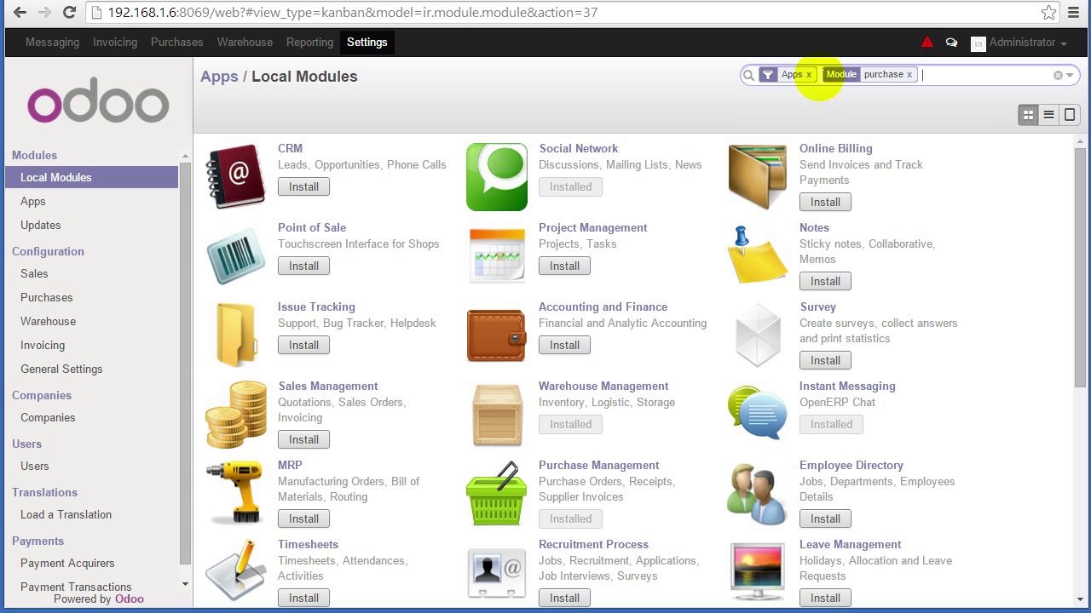
{"action": "left_click", "coordinate": [332, 146]}
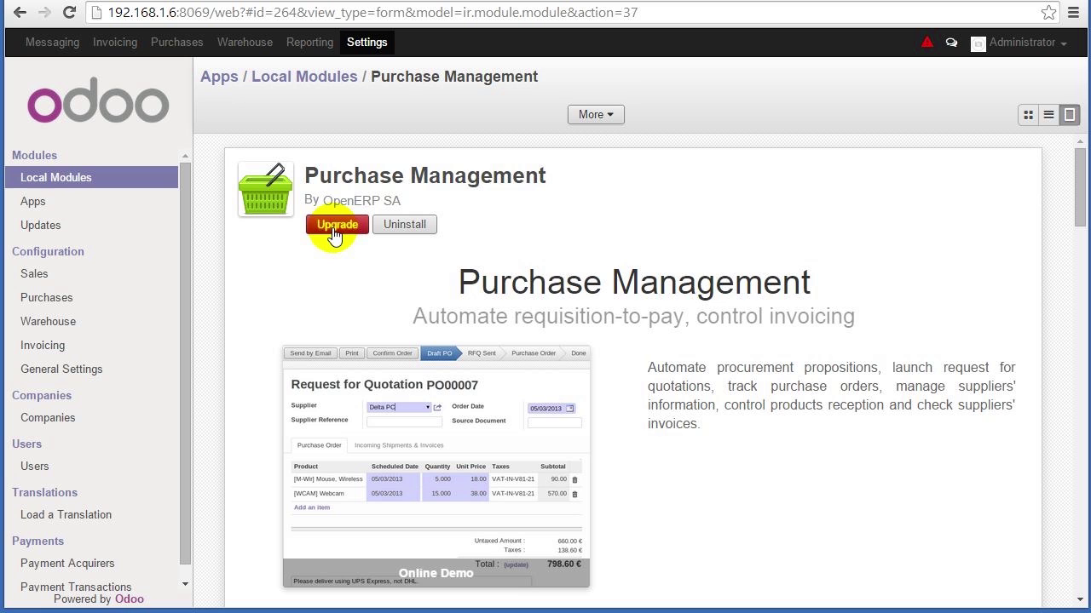
{"action": "scroll", "coordinate": [331, 232], "scroll_direction": "down", "scroll_amount": 20}
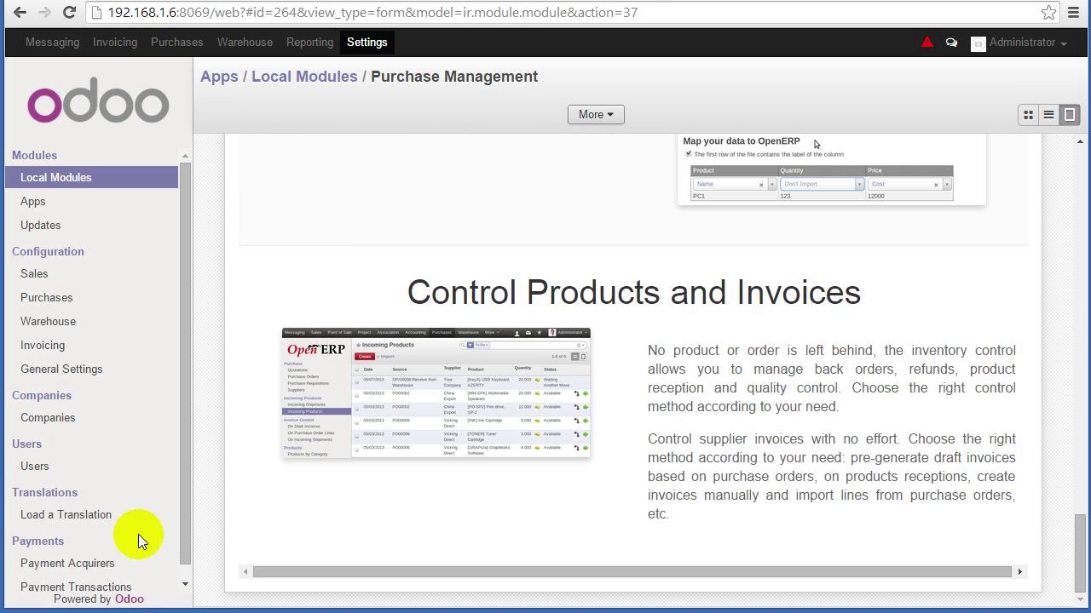
Enable Technical Features in the Administrator user's access rights, save the user and reload the page
{"action": "left_click_drag", "start_coordinate": [184, 500], "coordinate": [190, 588]}
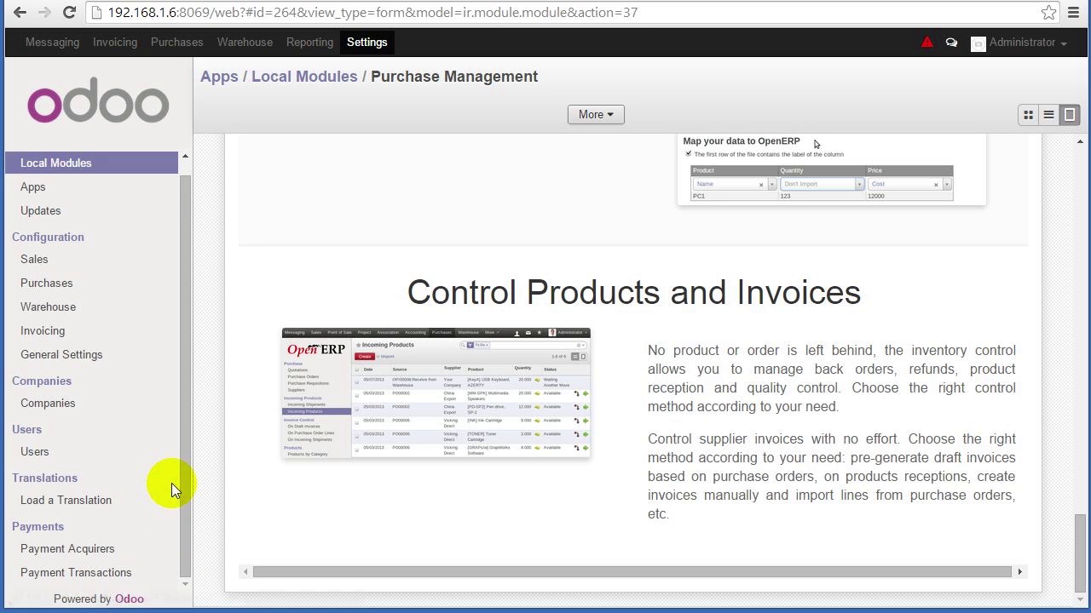
{"action": "left_click", "coordinate": [28, 465]}
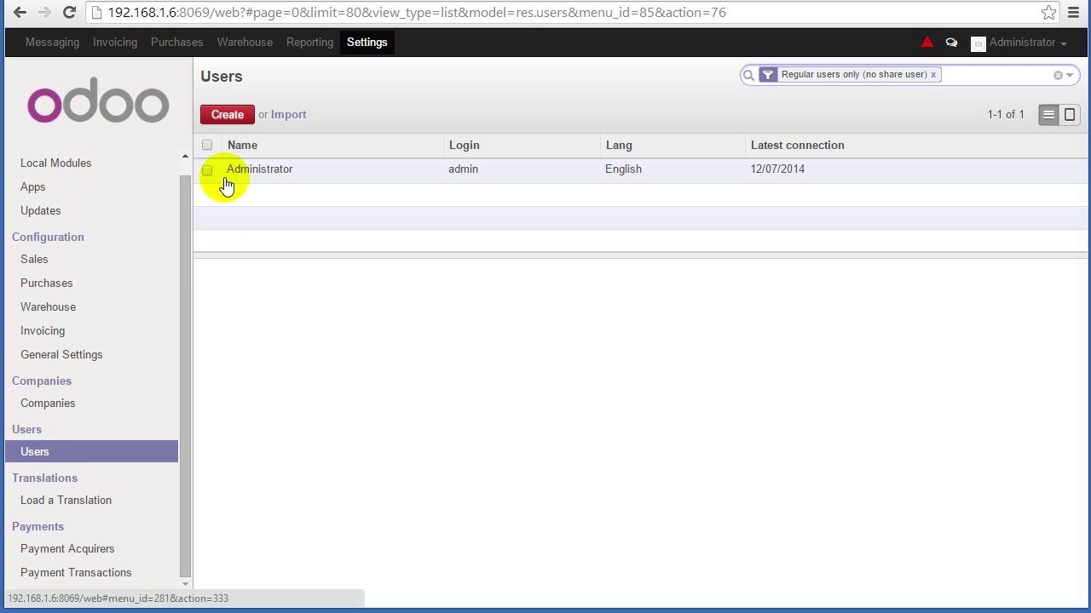
{"action": "left_click", "coordinate": [241, 179]}
{"action": "scroll", "coordinate": [390, 365], "scroll_direction": "down", "scroll_amount": 2}
{"action": "left_click", "coordinate": [217, 115]}
{"action": "scroll", "coordinate": [554, 307], "scroll_direction": "down", "scroll_amount": 3}
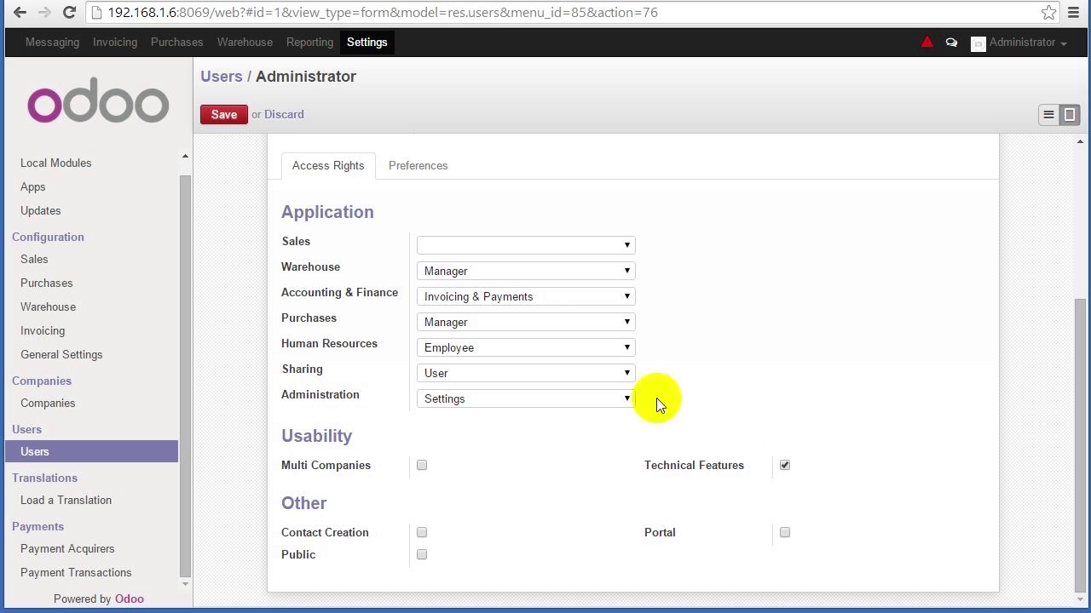
{"action": "left_click", "coordinate": [225, 118]}
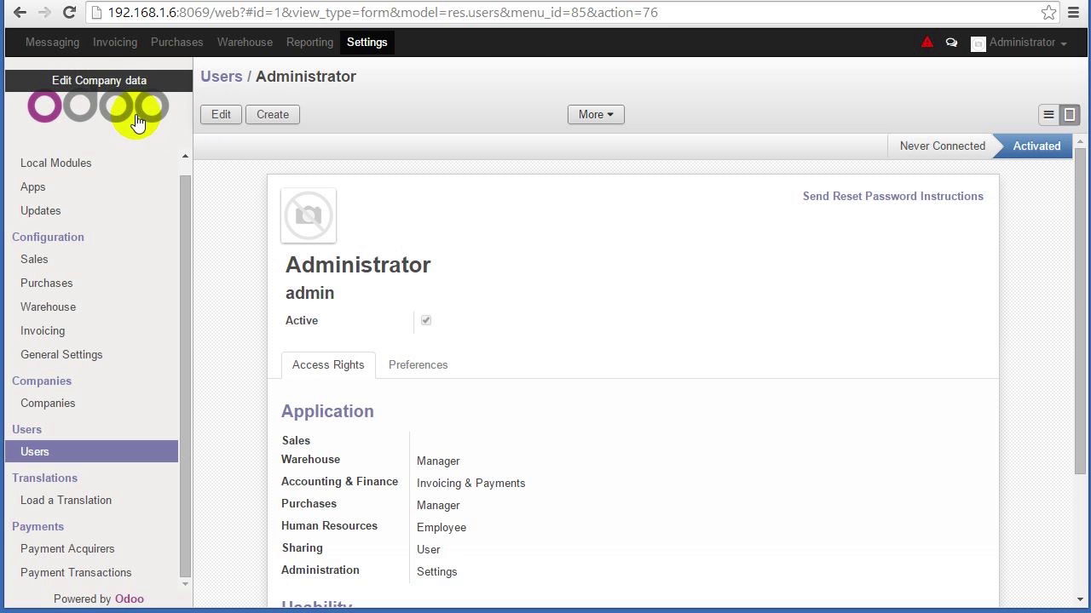
{"action": "left_click", "coordinate": [70, 12]}
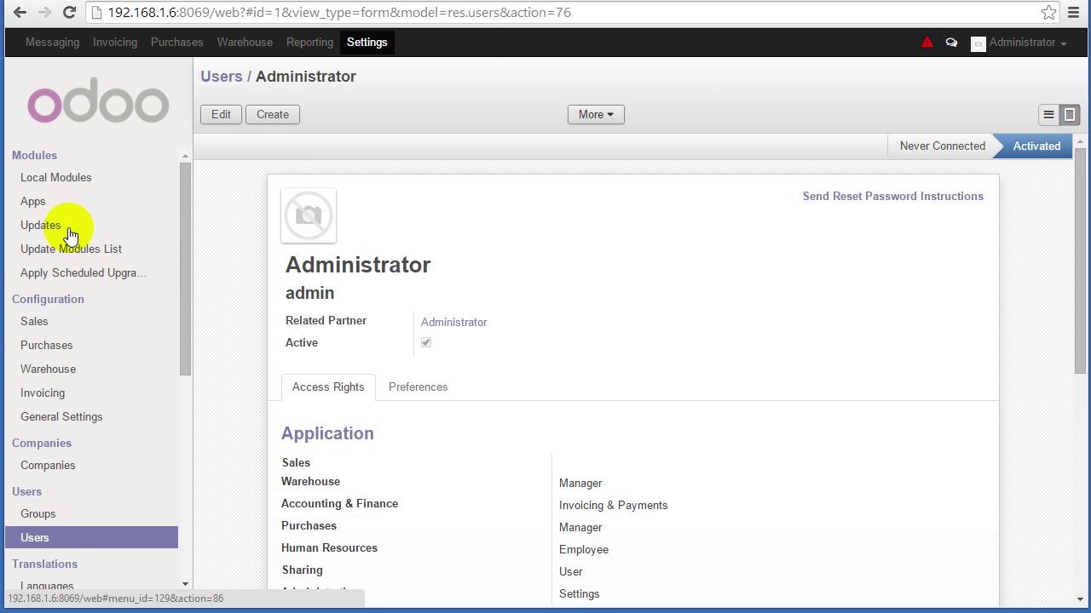
Return to the Apps list, search for "purchase" and open the Purchase Management module
{"action": "left_click", "coordinate": [34, 201]}
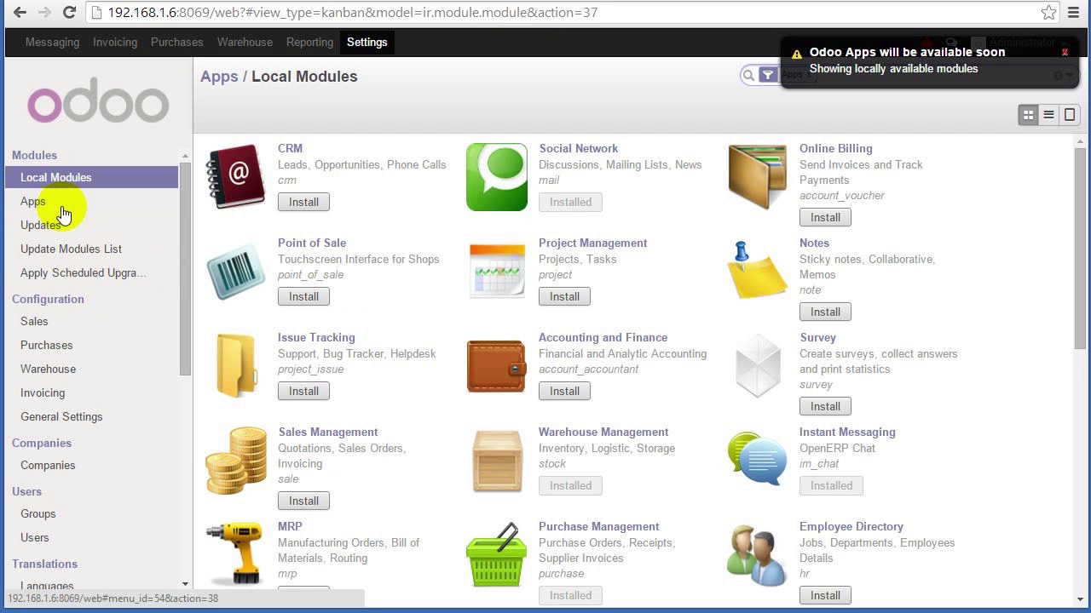
{"action": "left_click", "coordinate": [1064, 55]}
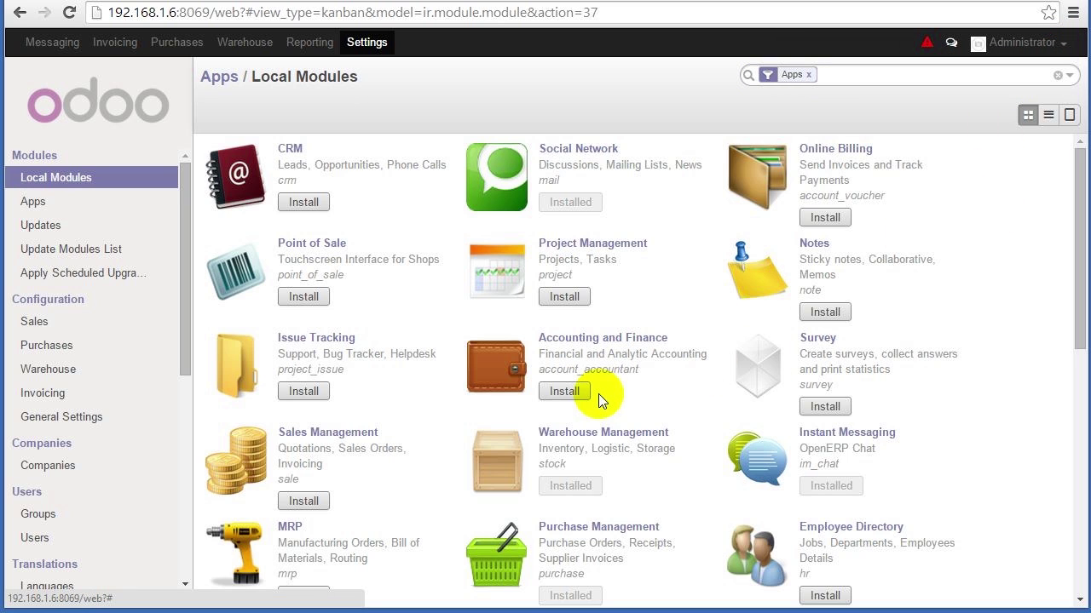
{"action": "left_click", "coordinate": [831, 77]}
{"action": "type", "text": "p"}
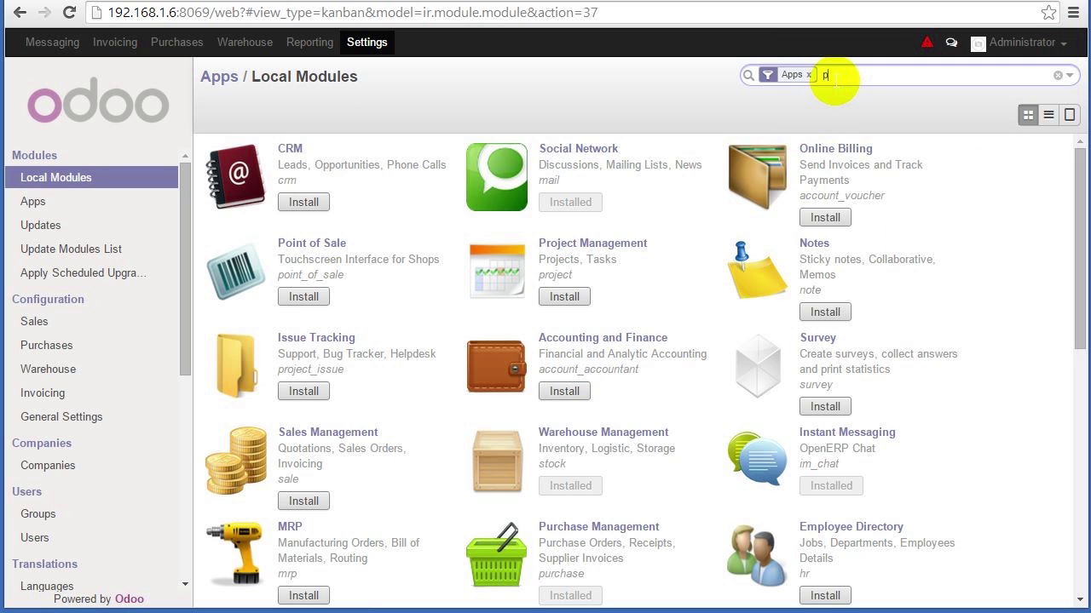
{"action": "type", "text": "urcahs"}
{"action": "key", "text": "BackSpace"}
{"action": "key", "text": "BackSpace"}
{"action": "key", "text": "BackSpace"}
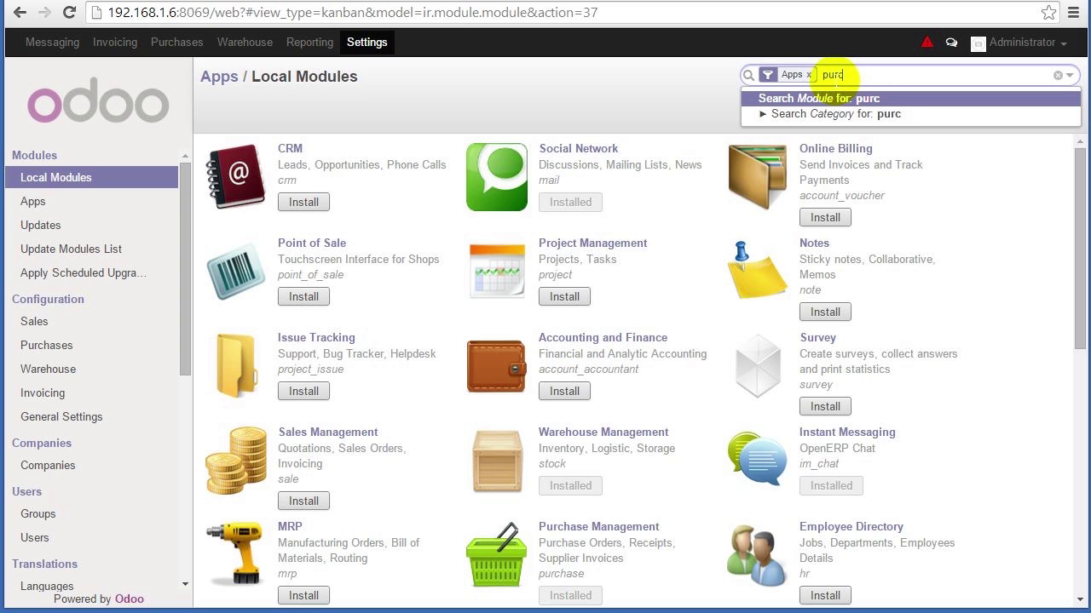
{"action": "type", "text": "hase"}
{"action": "key", "text": "Return"}
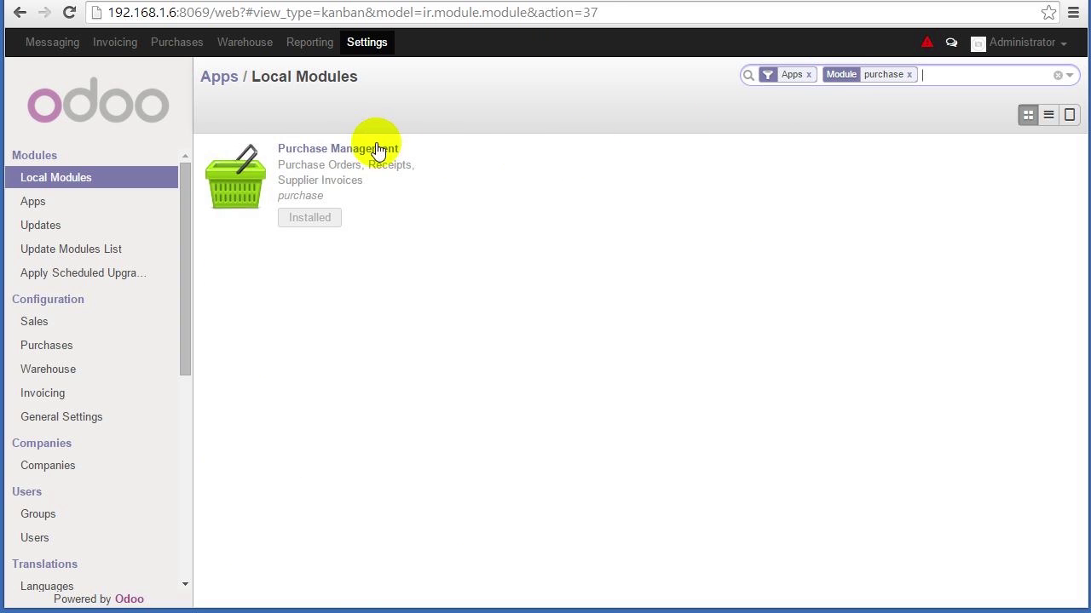
{"action": "left_click", "coordinate": [365, 150]}
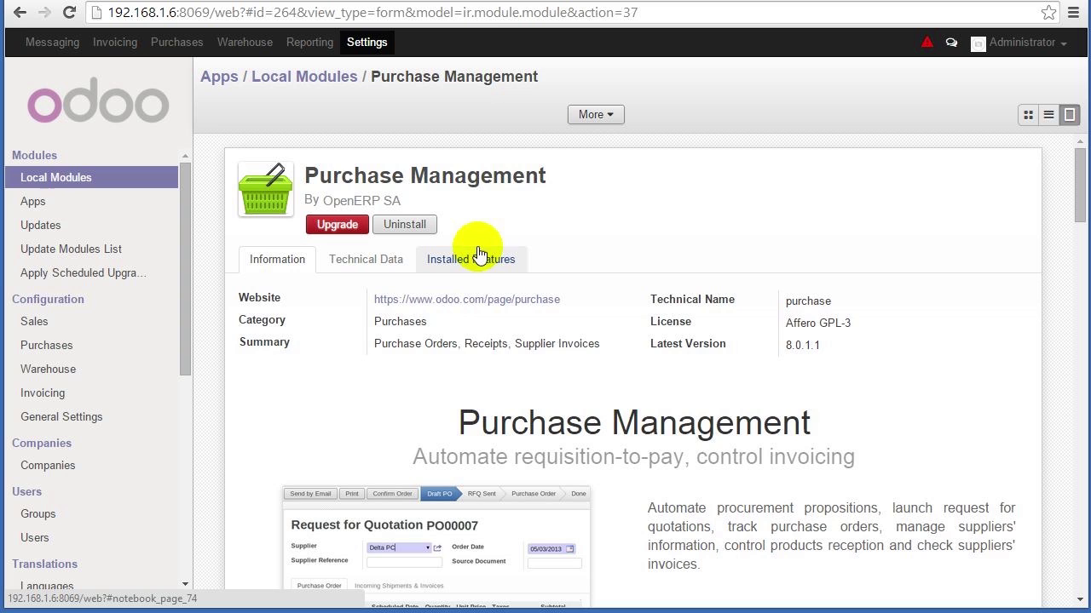
Look over the module's Installed Features, Technical Data and Information sections
{"action": "left_click", "coordinate": [490, 258]}
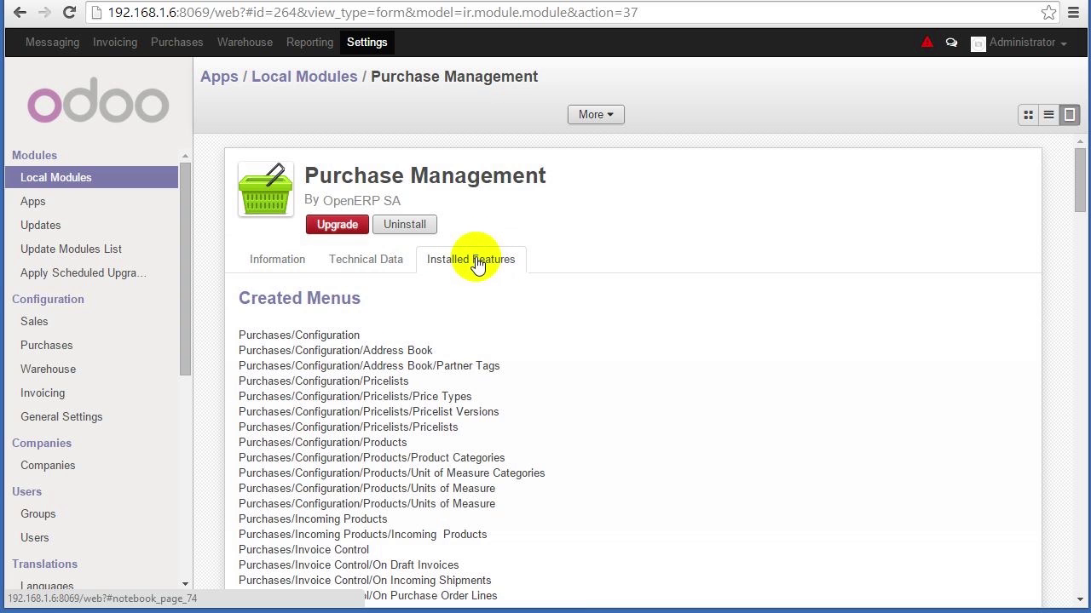
{"action": "left_click", "coordinate": [396, 259]}
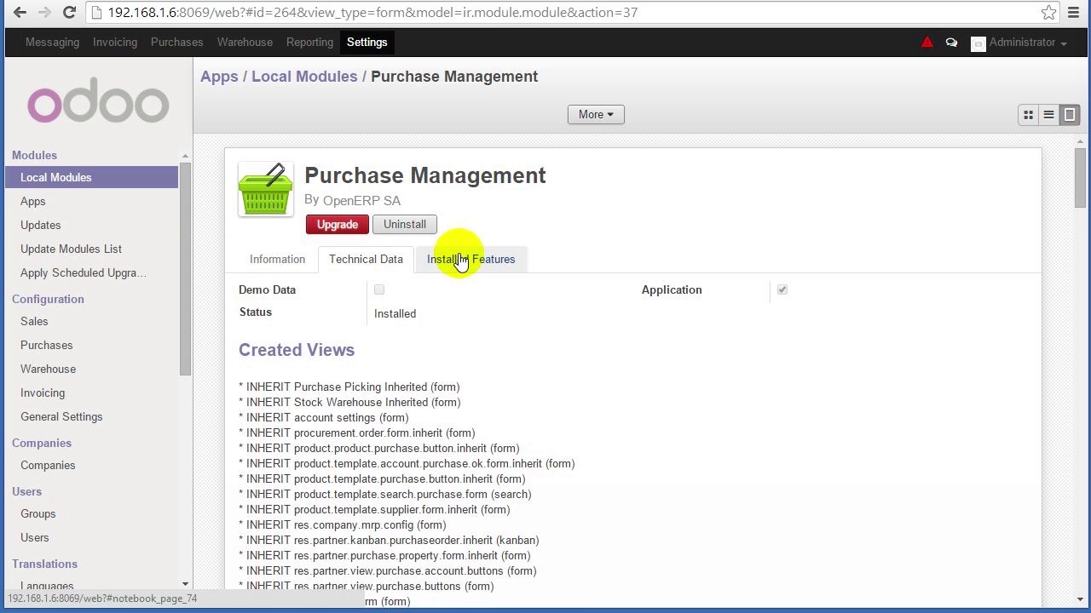
{"action": "left_click", "coordinate": [273, 259]}
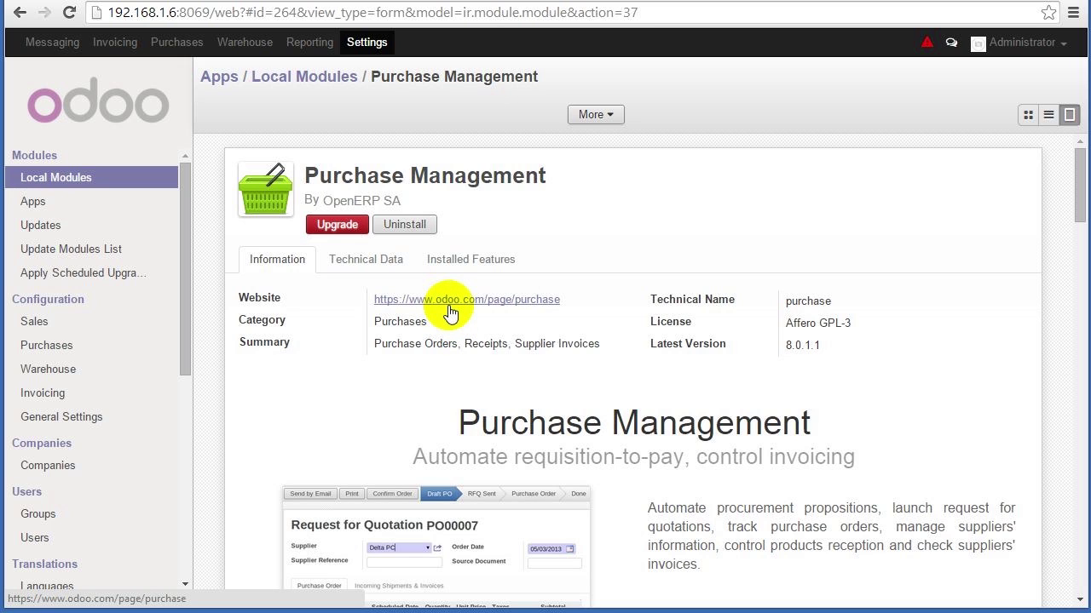
Examine the created views and dependencies in the Purchase Management module's Technical Data
{"action": "left_click", "coordinate": [356, 258]}
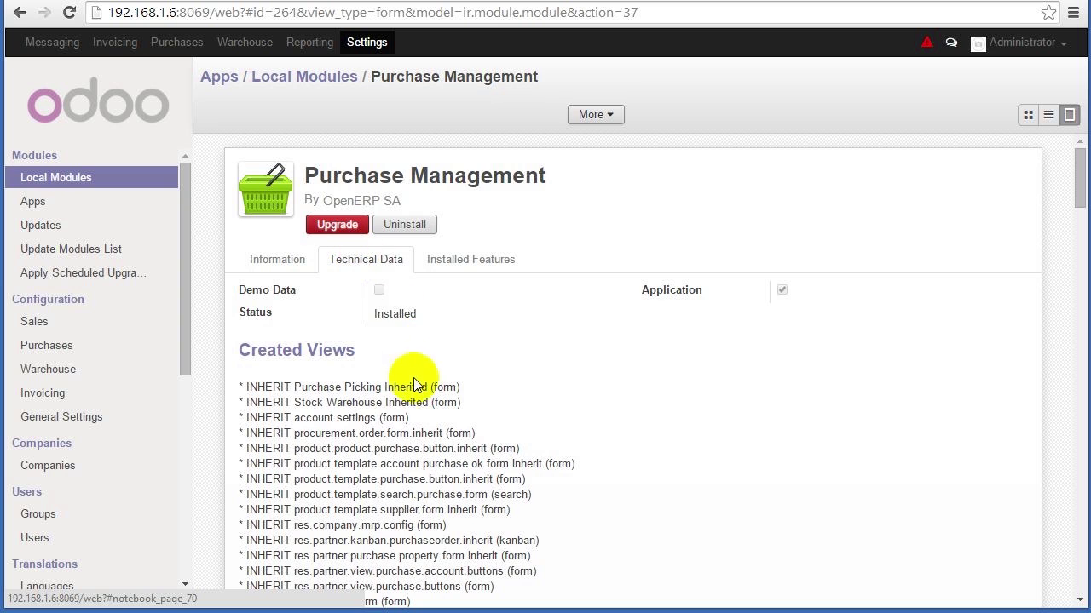
{"action": "scroll", "coordinate": [413, 384], "scroll_direction": "down", "scroll_amount": 5}
{"action": "scroll", "coordinate": [367, 385], "scroll_direction": "up", "scroll_amount": 2}
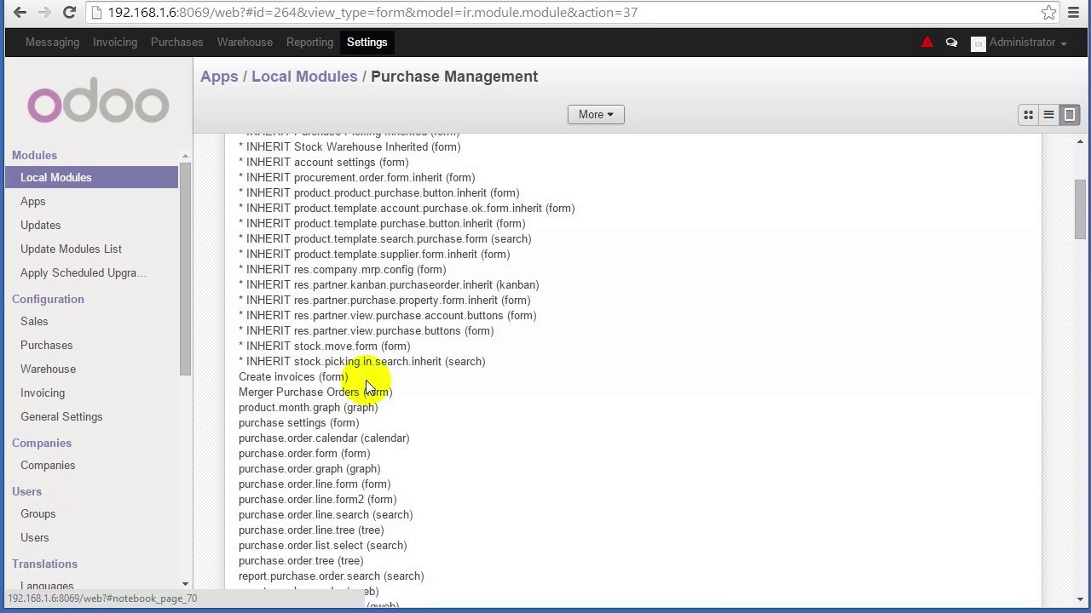
{"action": "scroll", "coordinate": [366, 380], "scroll_direction": "up", "scroll_amount": 2}
{"action": "scroll", "coordinate": [281, 469], "scroll_direction": "down", "scroll_amount": 2}
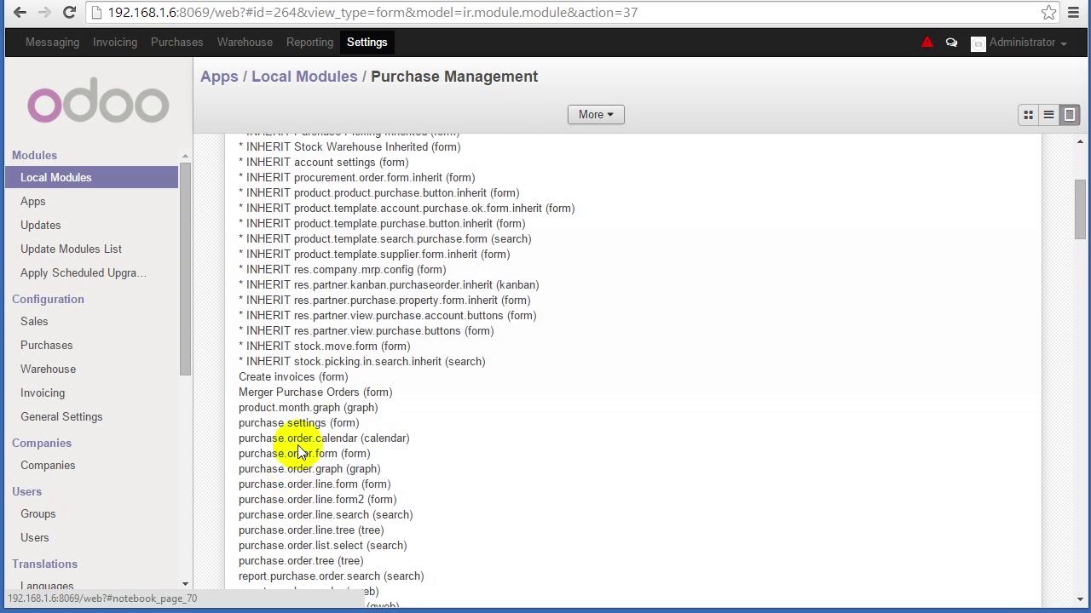
{"action": "scroll", "coordinate": [302, 451], "scroll_direction": "down", "scroll_amount": 3}
{"action": "scroll", "coordinate": [310, 406], "scroll_direction": "down", "scroll_amount": 2}
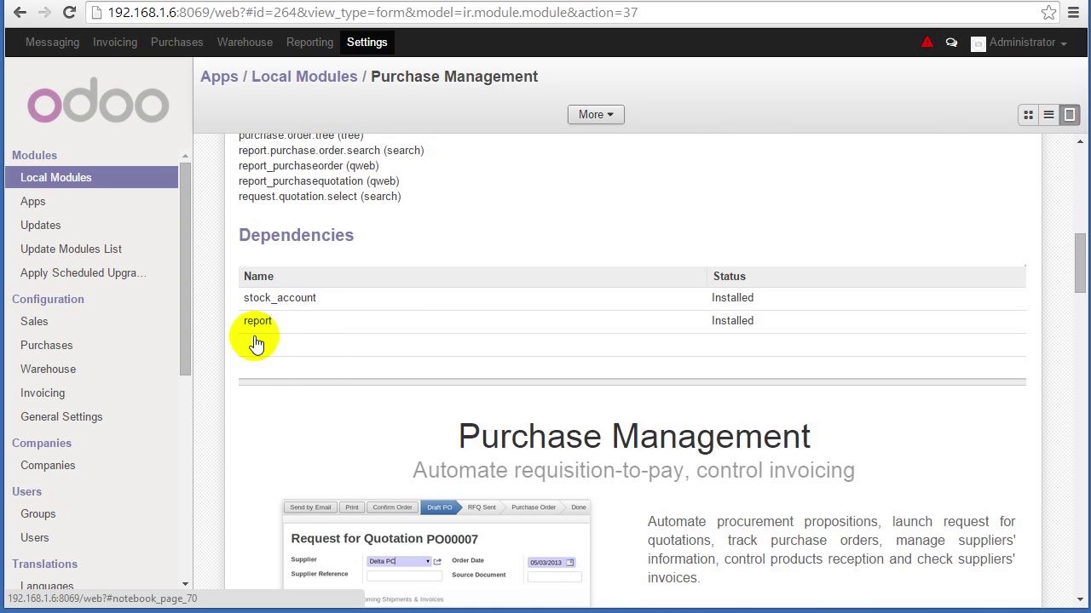
{"action": "scroll", "coordinate": [414, 356], "scroll_direction": "up", "scroll_amount": 10}
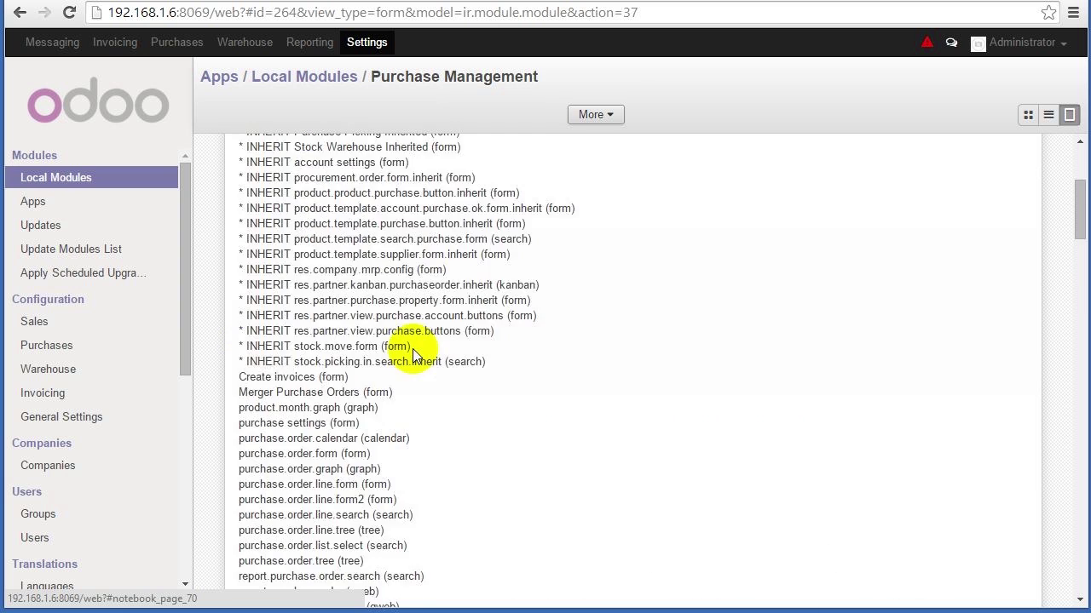
Review the created menus and defined reports under the module's Installed Features
{"action": "left_click", "coordinate": [448, 259]}
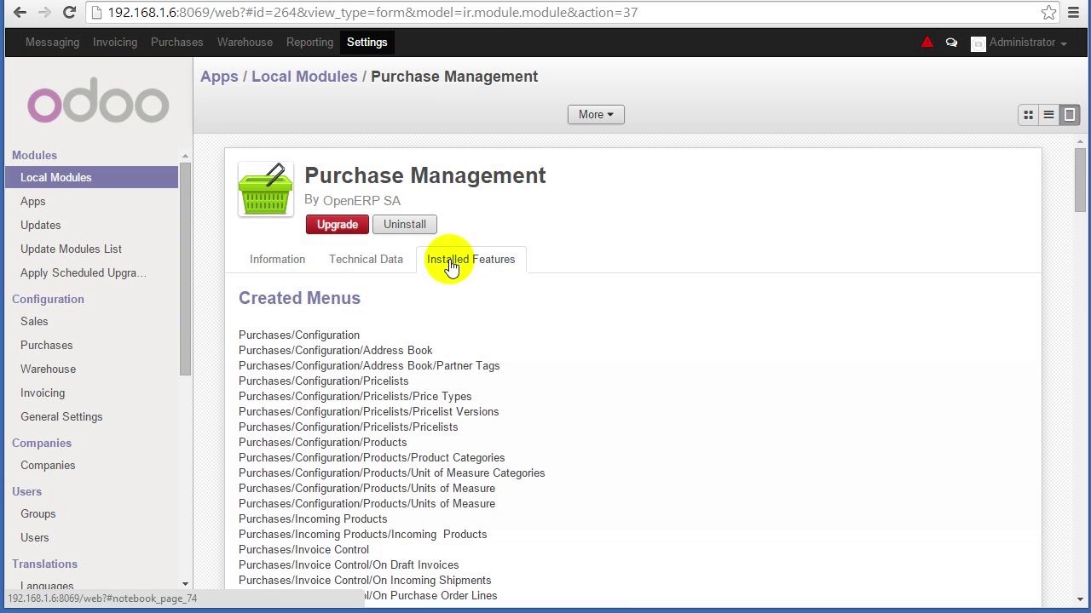
{"action": "scroll", "coordinate": [449, 326], "scroll_direction": "down", "scroll_amount": 1}
{"action": "scroll", "coordinate": [449, 327], "scroll_direction": "down", "scroll_amount": 3}
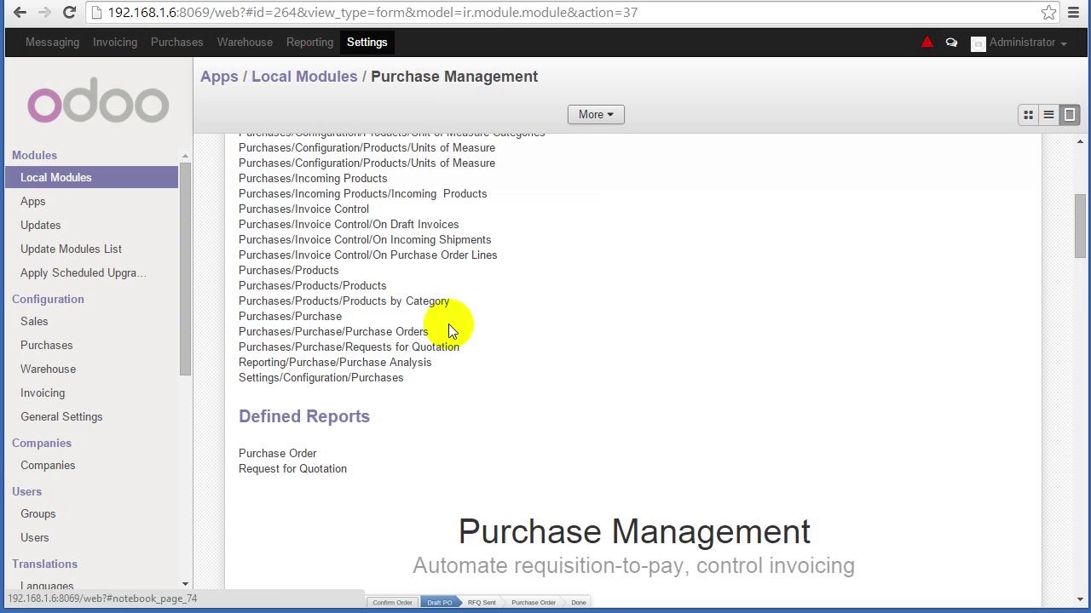
Look over the created menus, the created views and the Information section of the Purchase Management module
{"action": "scroll", "coordinate": [276, 427], "scroll_direction": "up", "scroll_amount": 4}
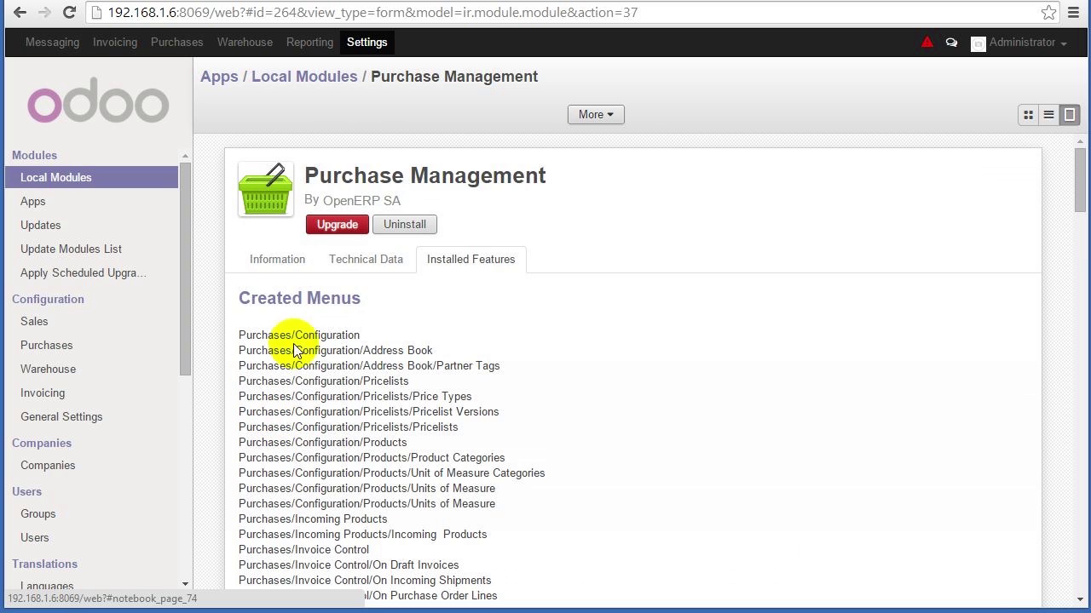
{"action": "scroll", "coordinate": [318, 490], "scroll_direction": "down", "scroll_amount": 3}
{"action": "scroll", "coordinate": [316, 492], "scroll_direction": "up", "scroll_amount": 3}
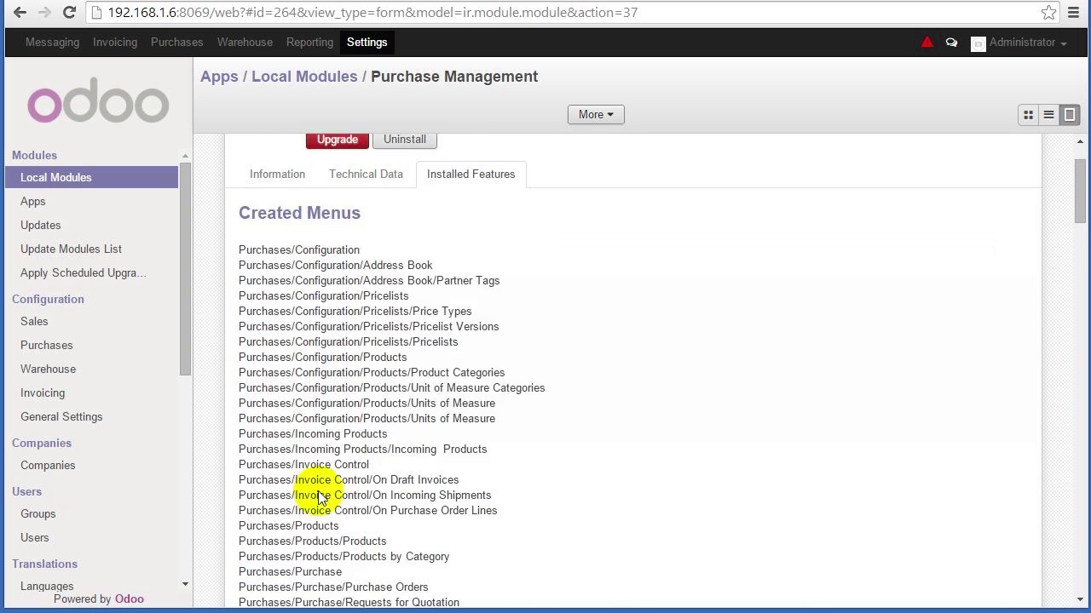
{"action": "left_click", "coordinate": [380, 271]}
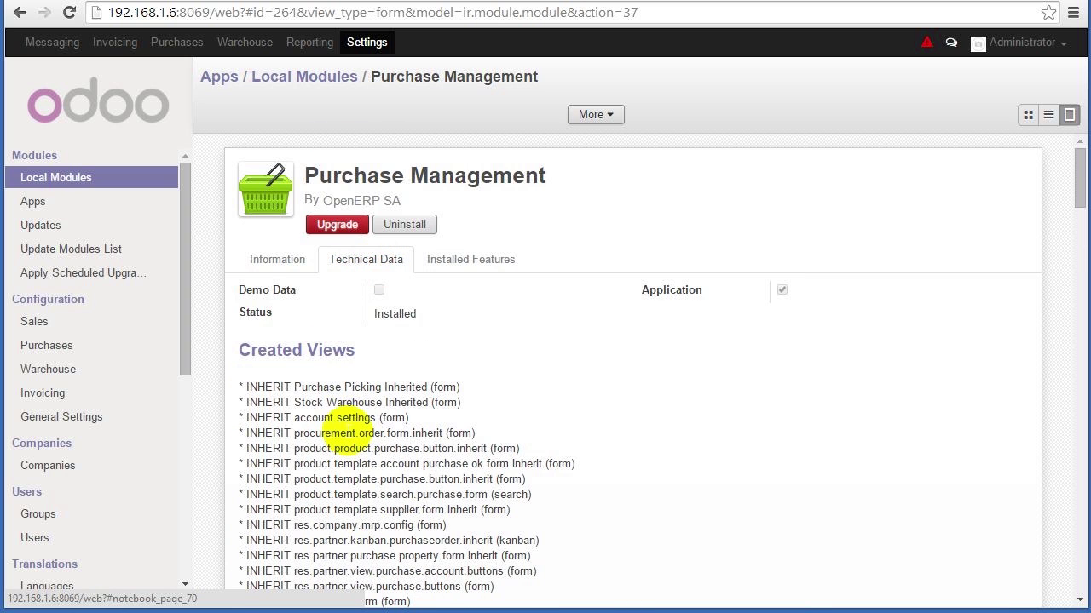
{"action": "scroll", "coordinate": [348, 432], "scroll_direction": "down", "scroll_amount": 2}
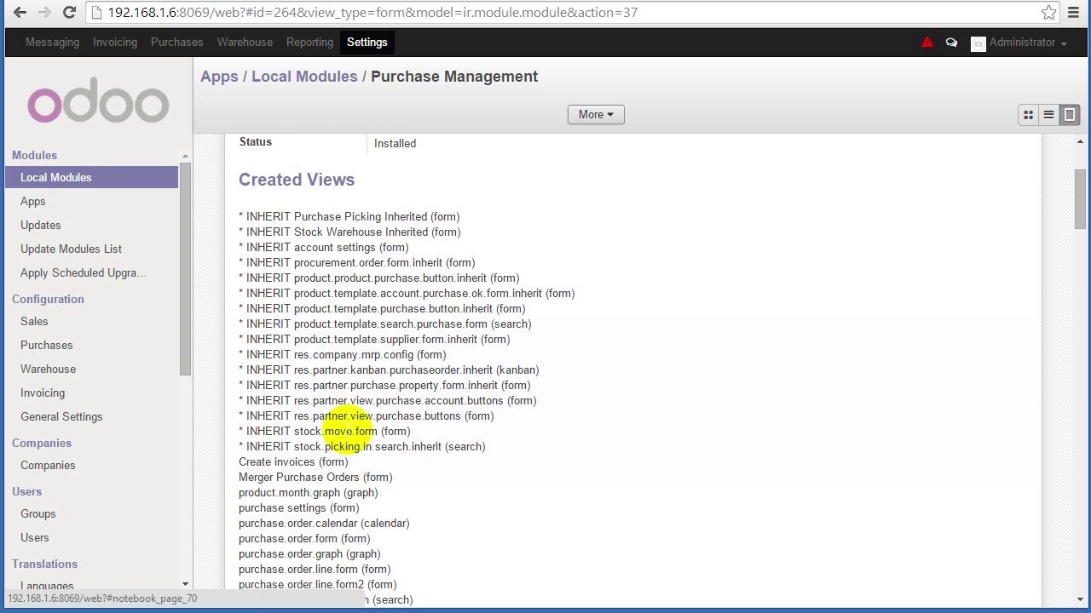
{"action": "scroll", "coordinate": [350, 427], "scroll_direction": "up", "scroll_amount": 2}
{"action": "left_click", "coordinate": [268, 274]}
{"action": "scroll", "coordinate": [403, 331], "scroll_direction": "down", "scroll_amount": 3}
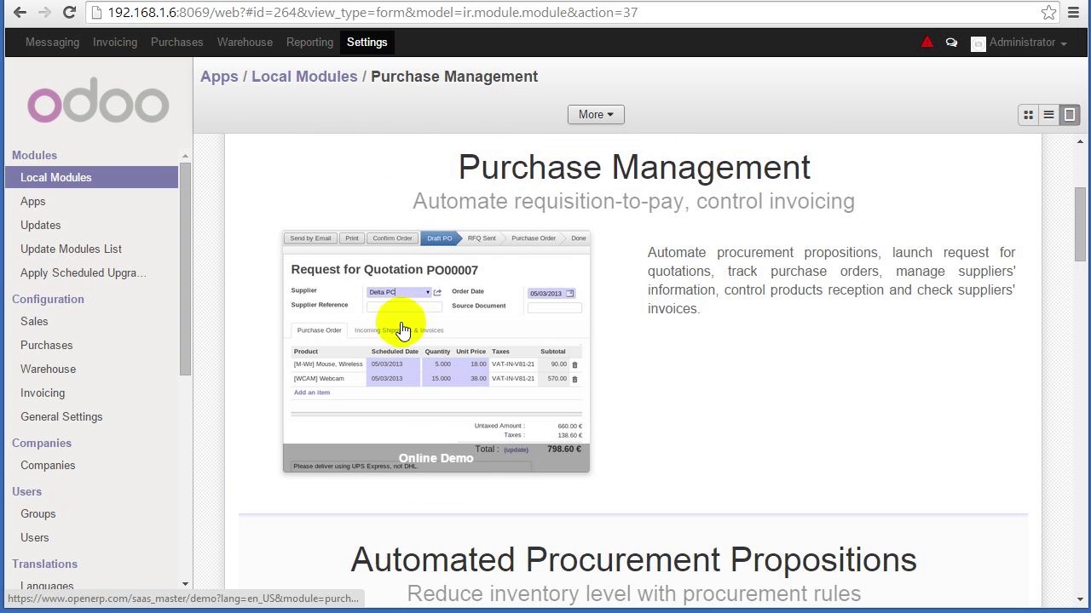
{"action": "scroll", "coordinate": [403, 331], "scroll_direction": "up", "scroll_amount": 3}
Open the stock_account dependency from Purchase Management's Technical Data and follow it to the WMS Accounting module
{"action": "left_click", "coordinate": [380, 264]}
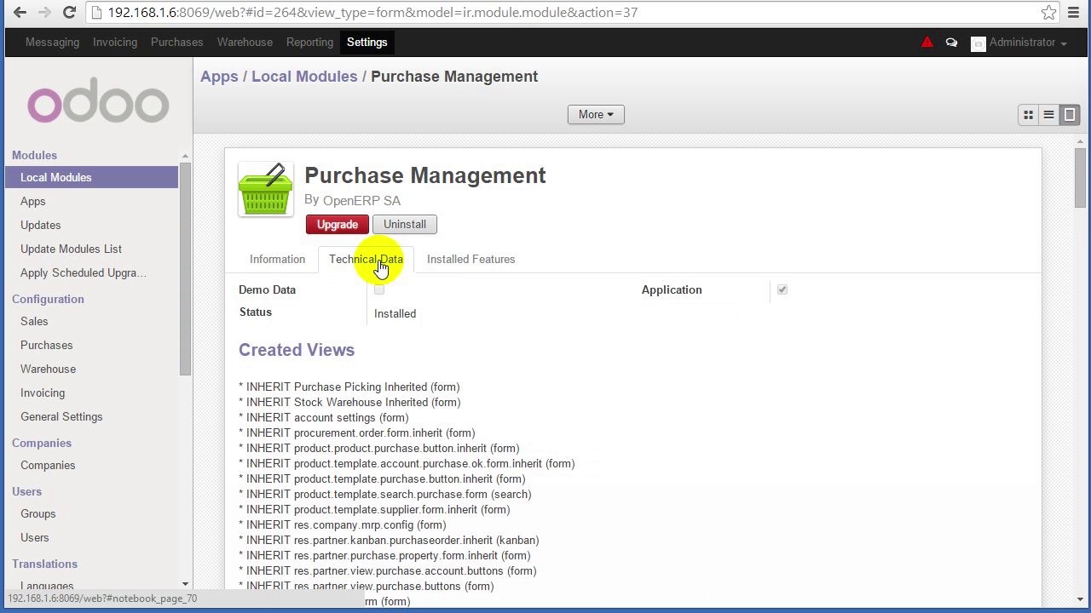
{"action": "scroll", "coordinate": [405, 330], "scroll_direction": "down", "scroll_amount": 7}
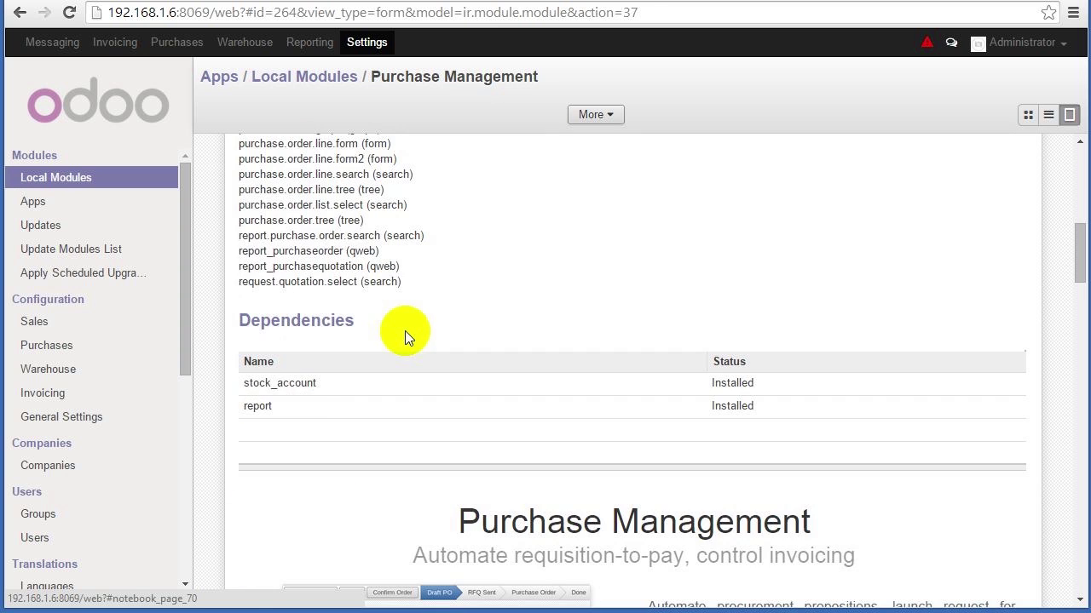
{"action": "left_click", "coordinate": [279, 385]}
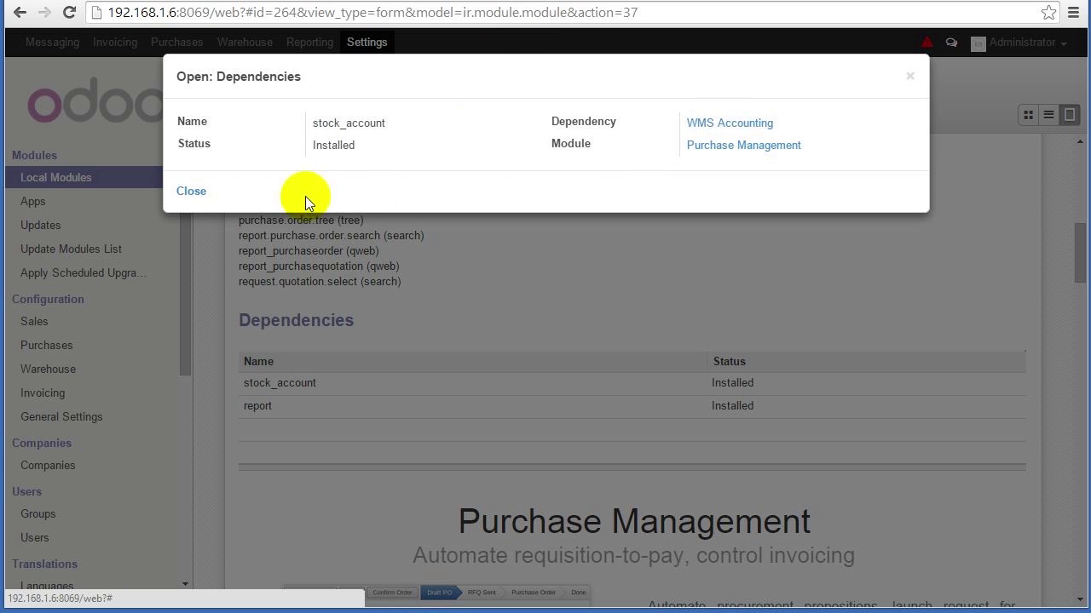
{"action": "left_click", "coordinate": [193, 193]}
{"action": "left_click", "coordinate": [294, 385]}
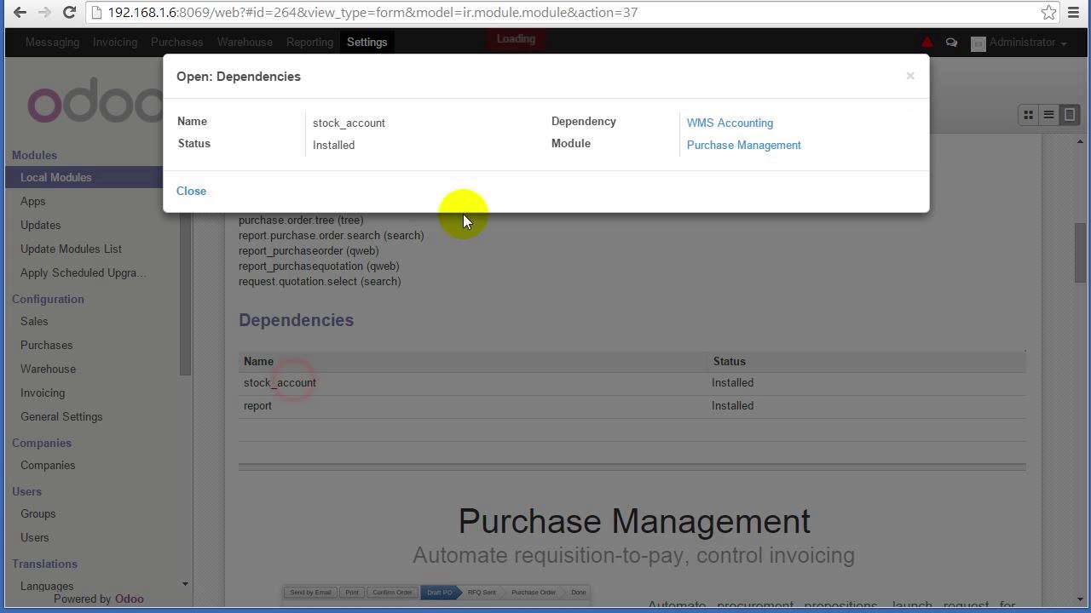
{"action": "left_click", "coordinate": [753, 129]}
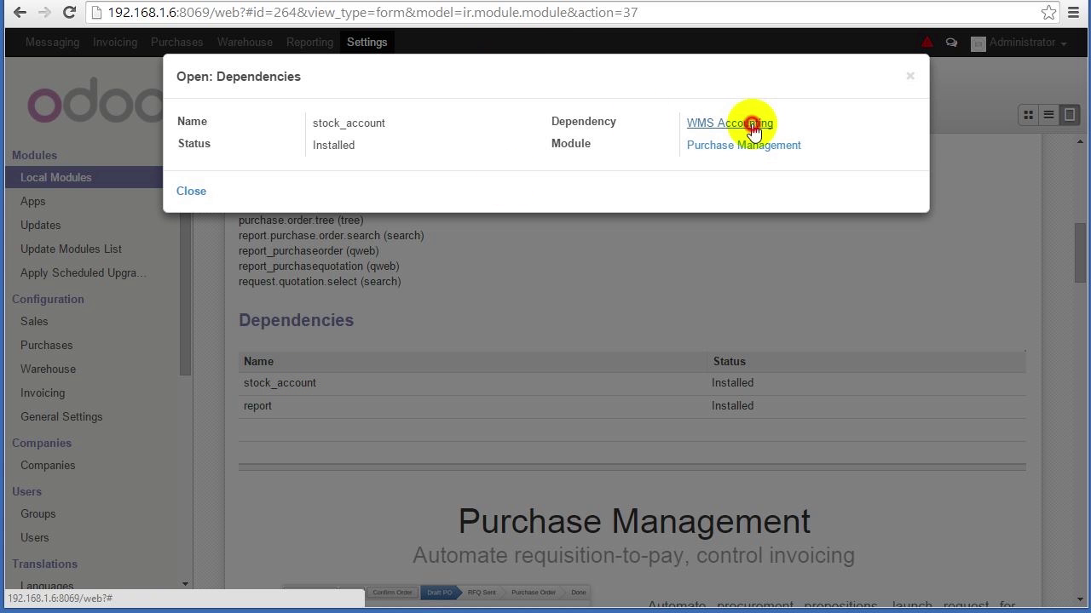
{"action": "left_click", "coordinate": [909, 76]}
View the dependencies in WMS Accounting's Technical Data and inspect the details of the stock dependency
{"action": "scroll", "coordinate": [674, 264], "scroll_direction": "down", "scroll_amount": 1}
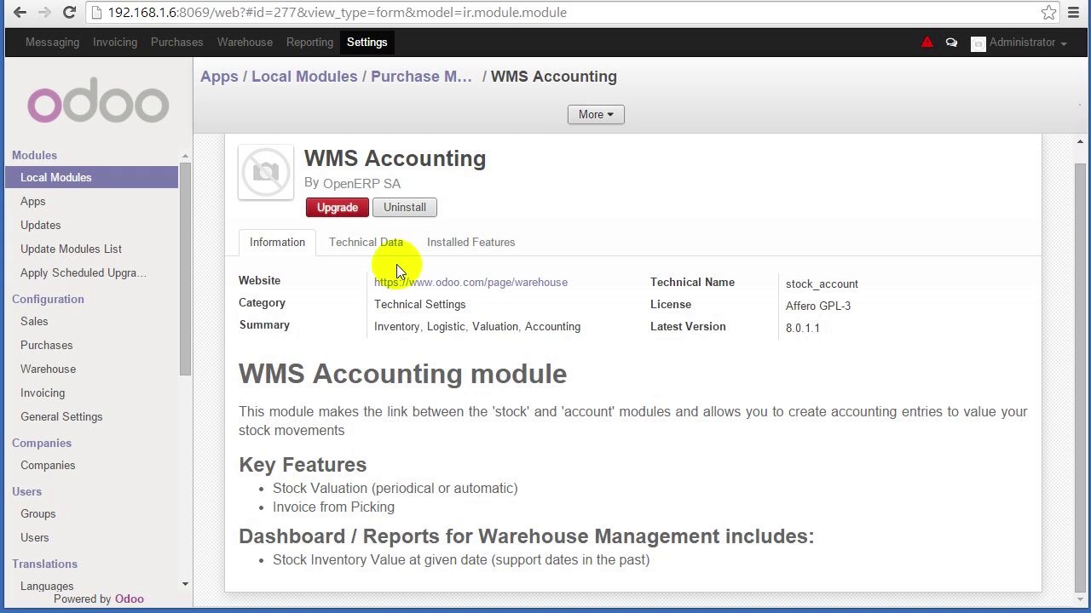
{"action": "left_click", "coordinate": [379, 247]}
{"action": "scroll", "coordinate": [378, 247], "scroll_direction": "down", "scroll_amount": 5}
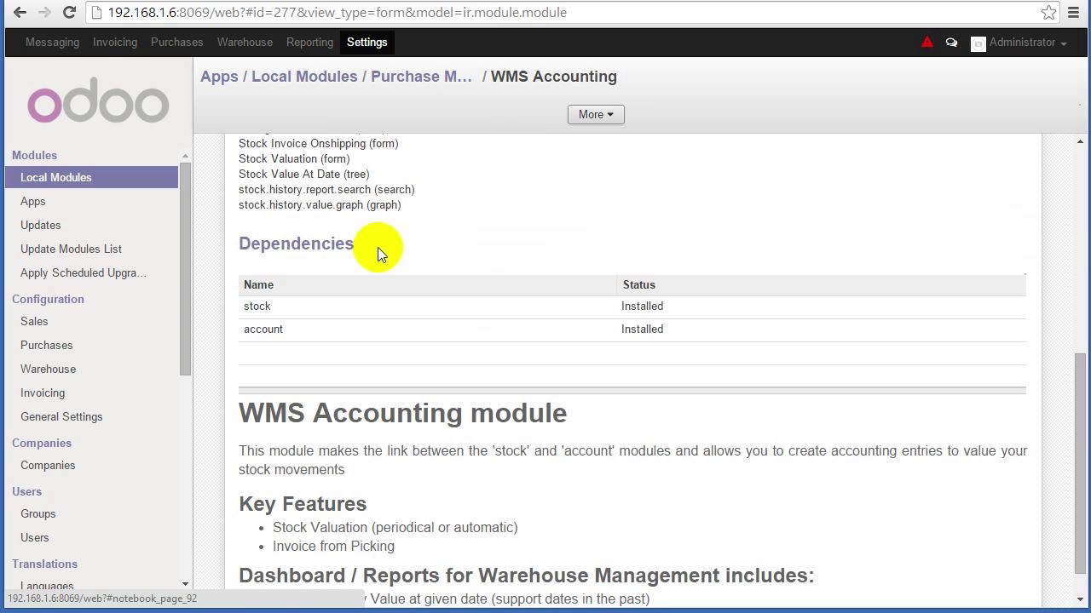
{"action": "left_click", "coordinate": [255, 312]}
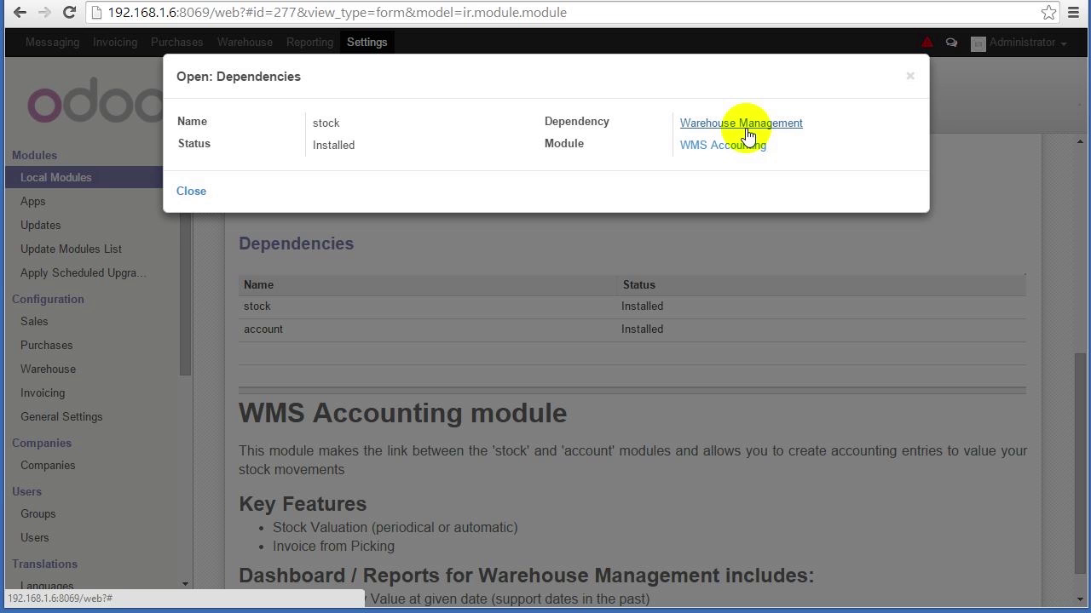
{"action": "left_click_drag", "start_coordinate": [707, 119], "coordinate": [673, 120]}
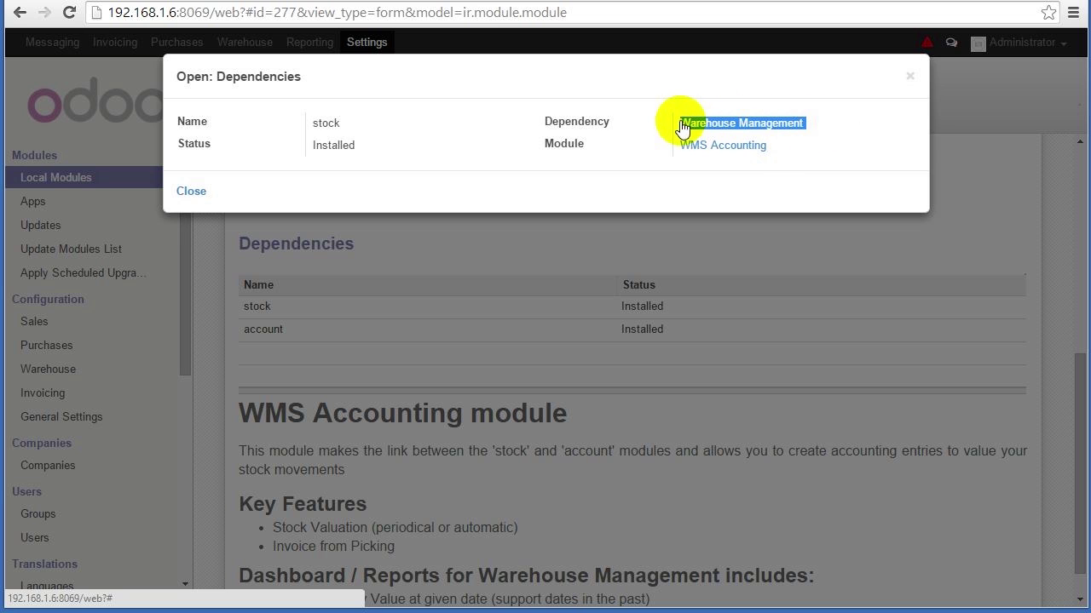
{"action": "left_click", "coordinate": [704, 91]}
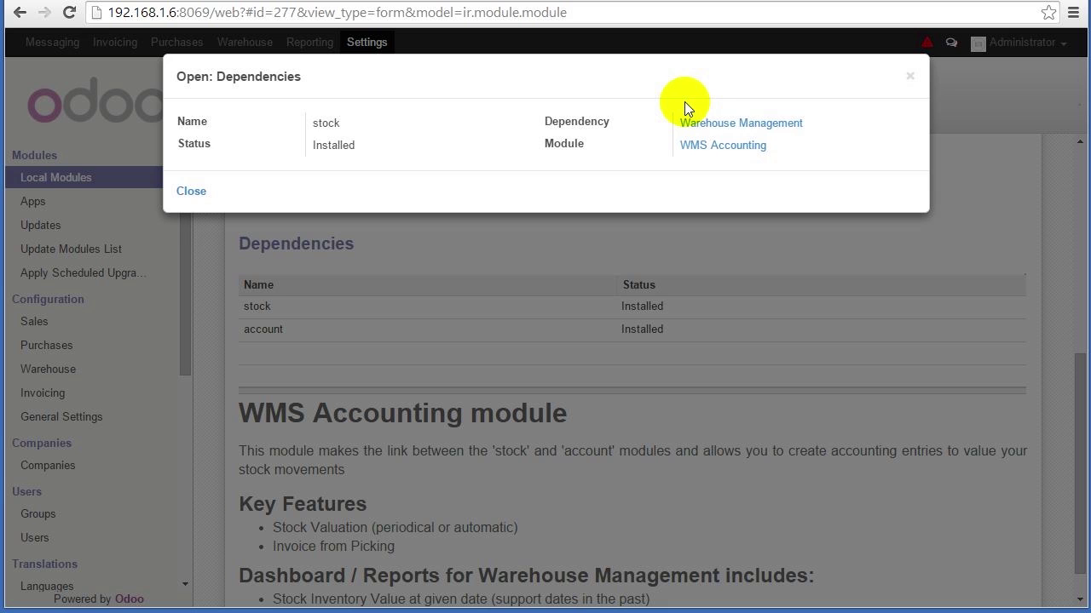
{"action": "left_click", "coordinate": [908, 76]}
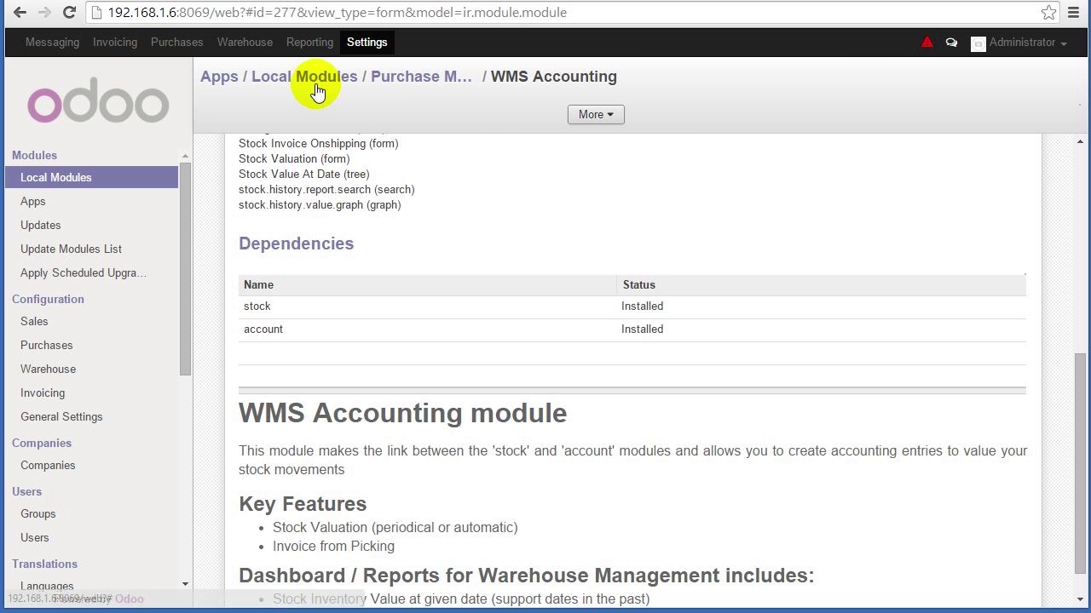
Return to Purchase Management and reopen the WMS Accounting module through the stock_account dependency
{"action": "left_click", "coordinate": [385, 78]}
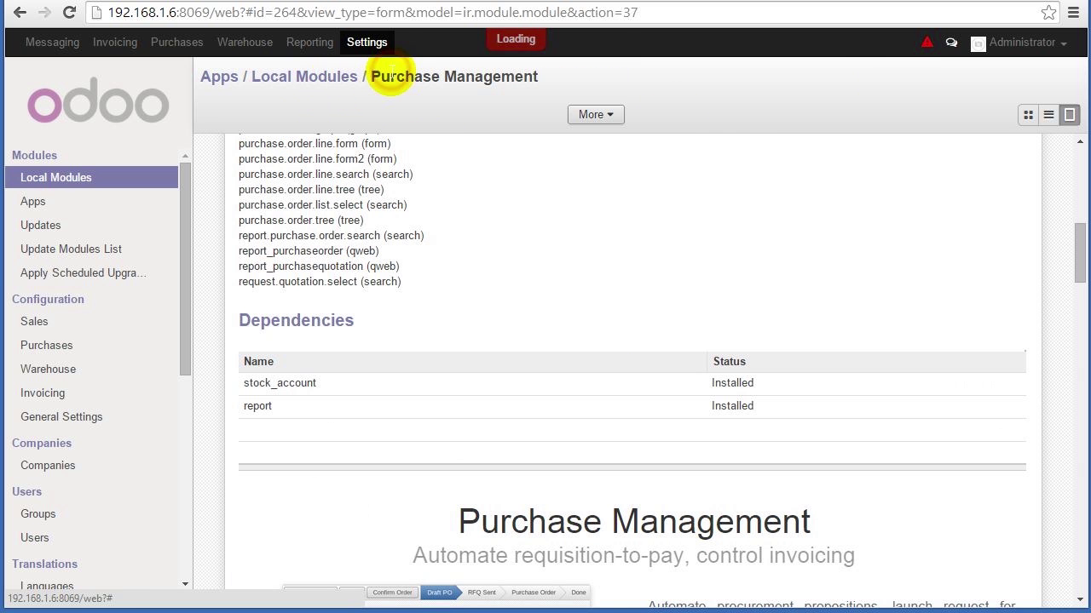
{"action": "left_click", "coordinate": [300, 386]}
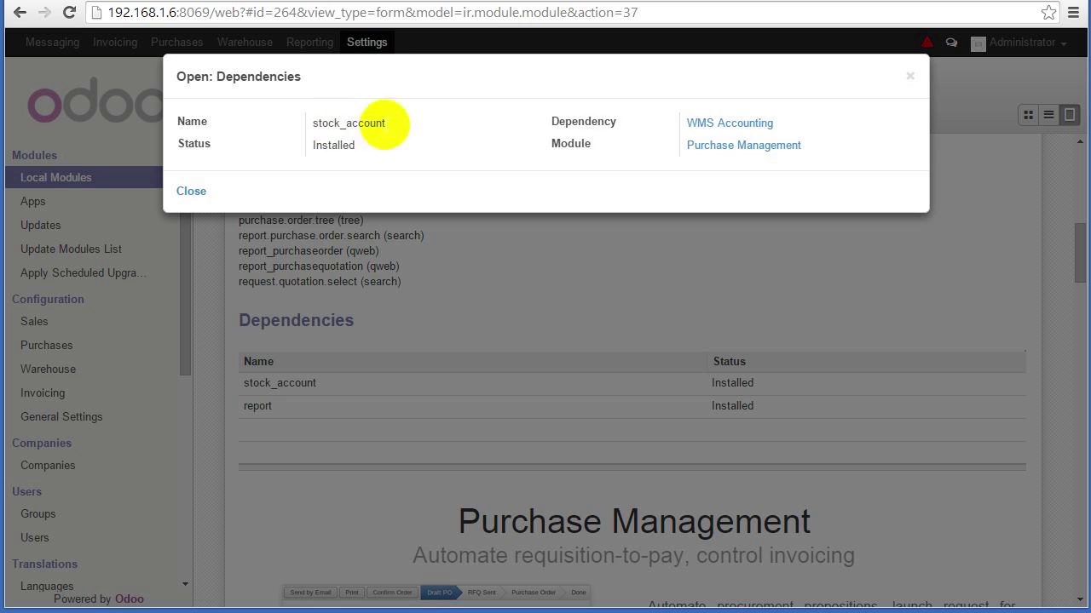
{"action": "left_click", "coordinate": [724, 125]}
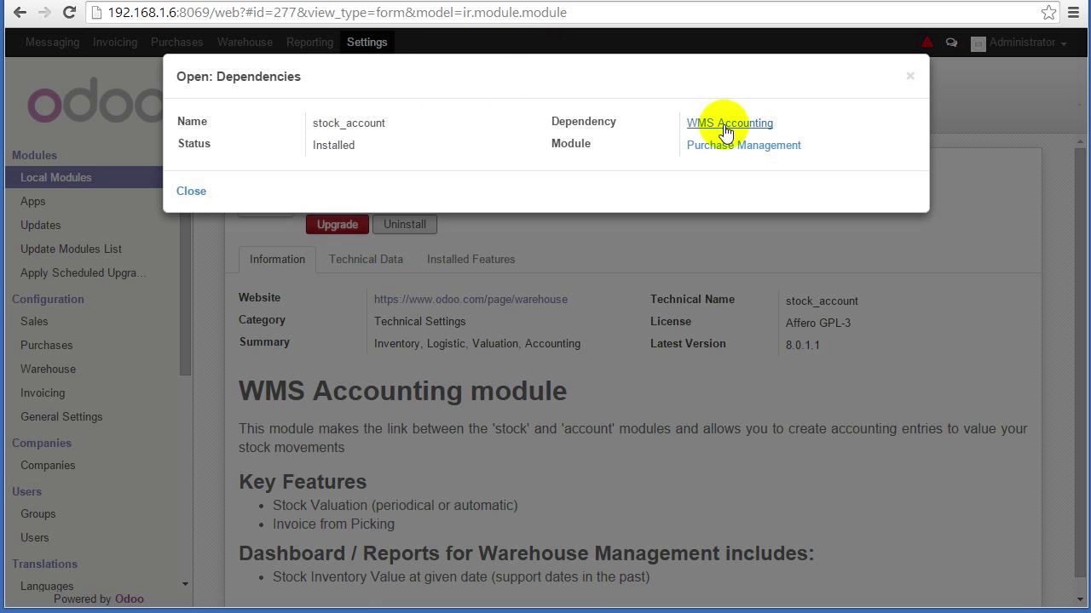
{"action": "left_click", "coordinate": [907, 77]}
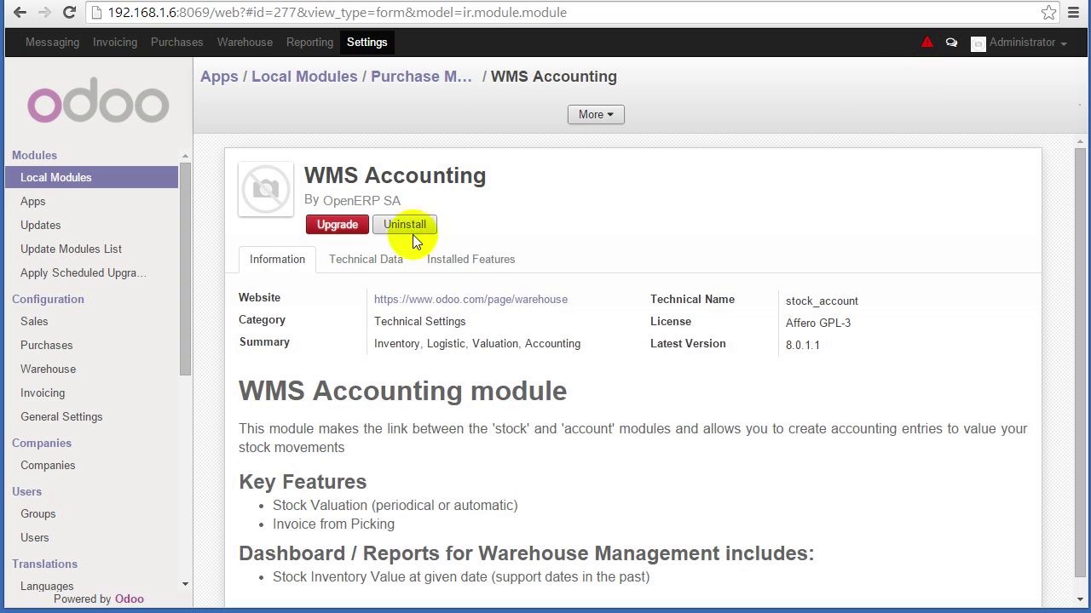
Examine WMS Accounting's created views and dependencies in its Technical Data, including the stock dependency record
{"action": "left_click", "coordinate": [388, 260]}
{"action": "scroll", "coordinate": [390, 262], "scroll_direction": "down", "scroll_amount": 4}
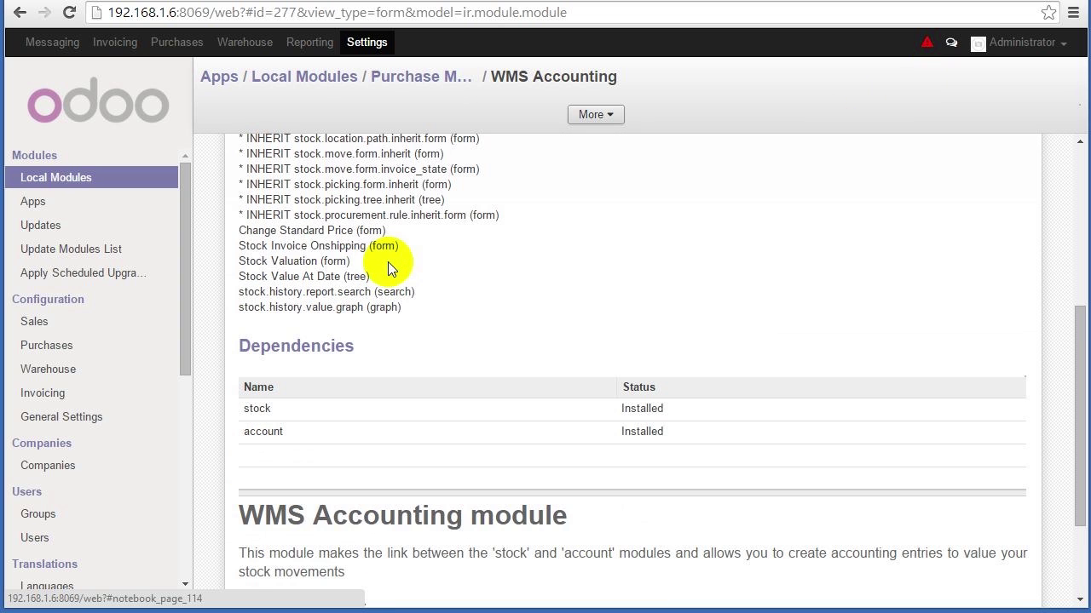
{"action": "scroll", "coordinate": [364, 354], "scroll_direction": "up", "scroll_amount": 4}
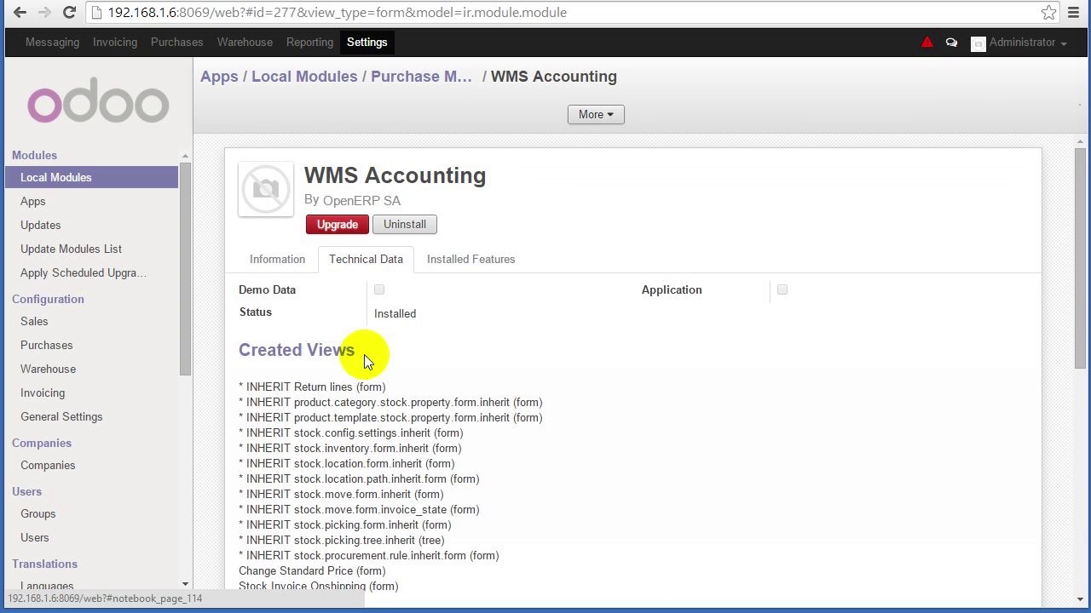
{"action": "scroll", "coordinate": [364, 354], "scroll_direction": "down", "scroll_amount": 5}
{"action": "left_click", "coordinate": [255, 323]}
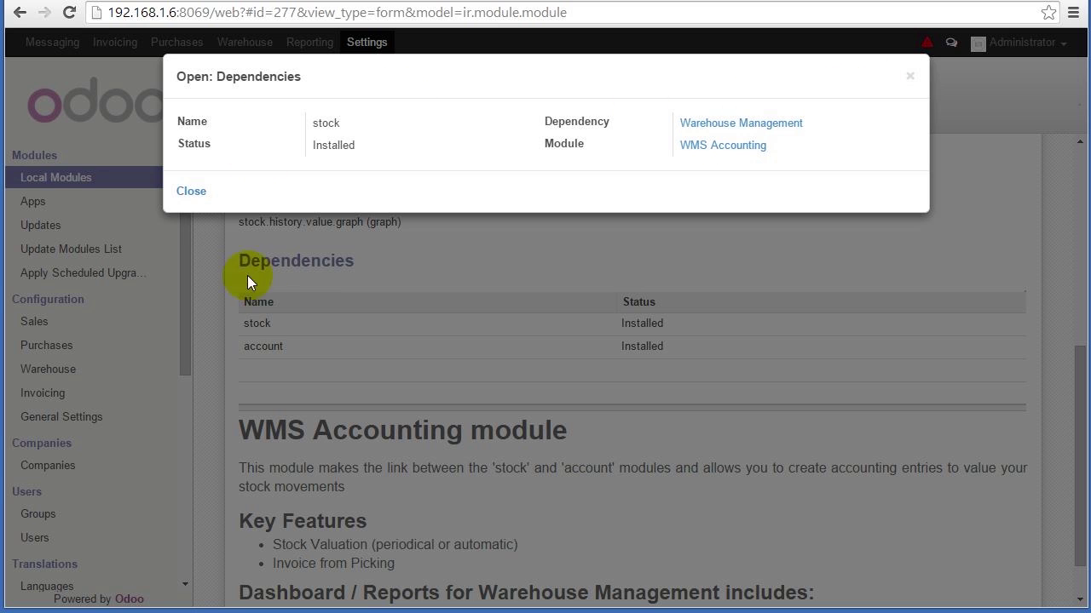
{"action": "left_click", "coordinate": [196, 194]}
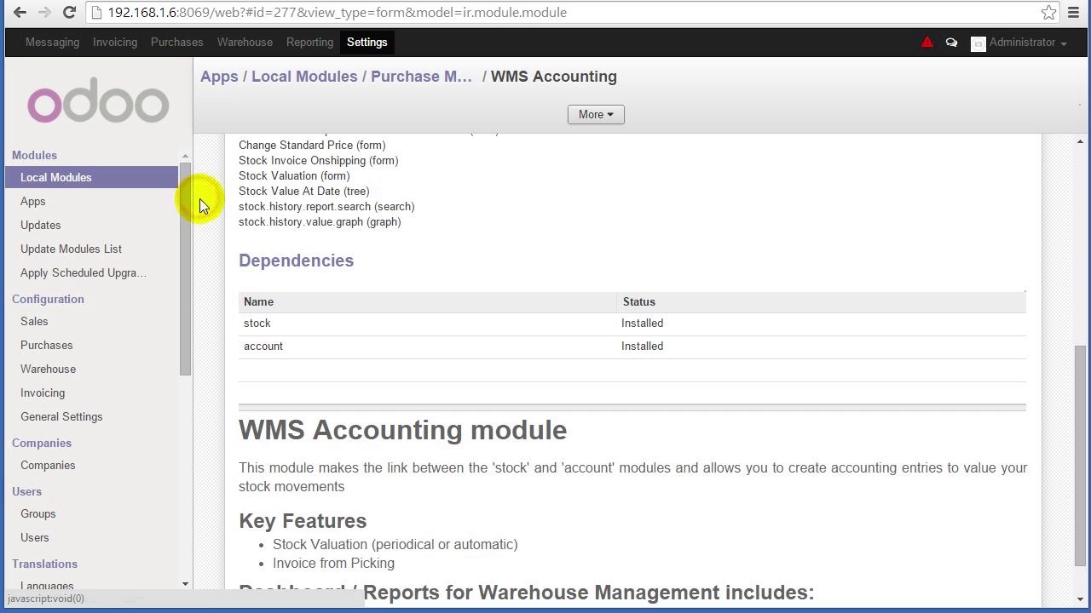
{"action": "scroll", "coordinate": [500, 332], "scroll_direction": "up", "scroll_amount": 5}
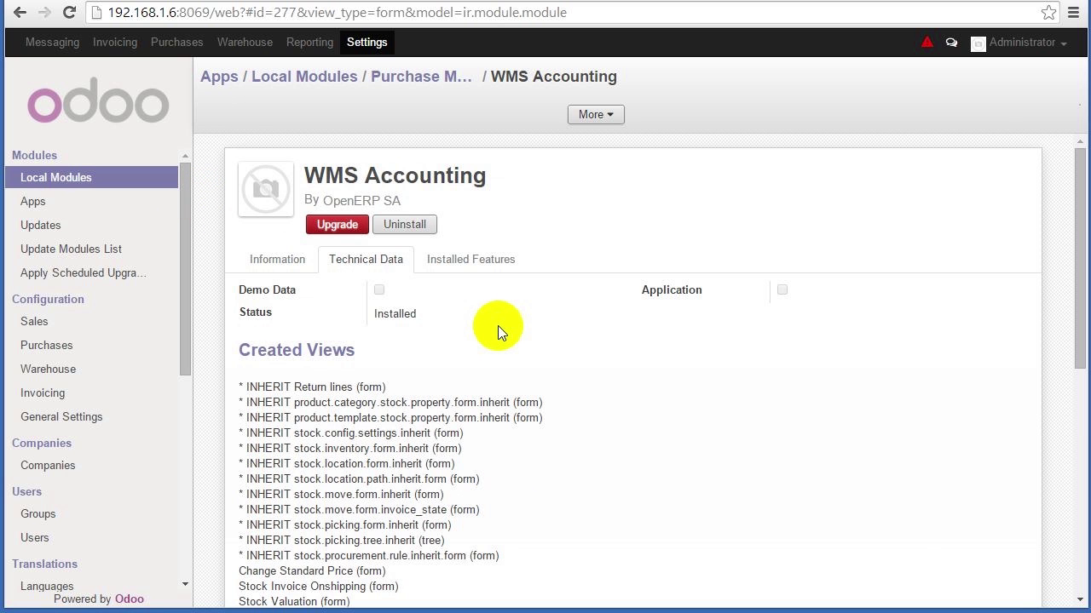
Return to the Local Modules list and browse the available apps, noting the Warehouse Management entry
{"action": "left_click", "coordinate": [86, 179]}
{"action": "mouse_move", "coordinate": [670, 433]}
{"action": "left_mouse_down"}
{"action": "mouse_move", "coordinate": [538, 433]}
{"action": "mouse_move", "coordinate": [669, 414]}
{"action": "mouse_move", "coordinate": [682, 450]}
{"action": "left_mouse_up"}
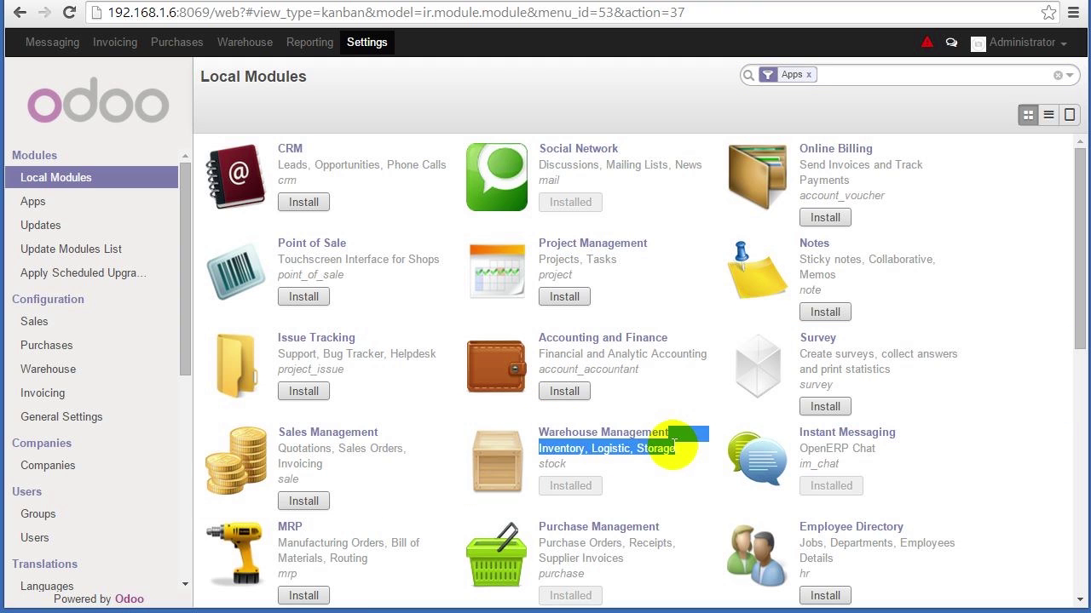
{"action": "left_click", "coordinate": [664, 477]}
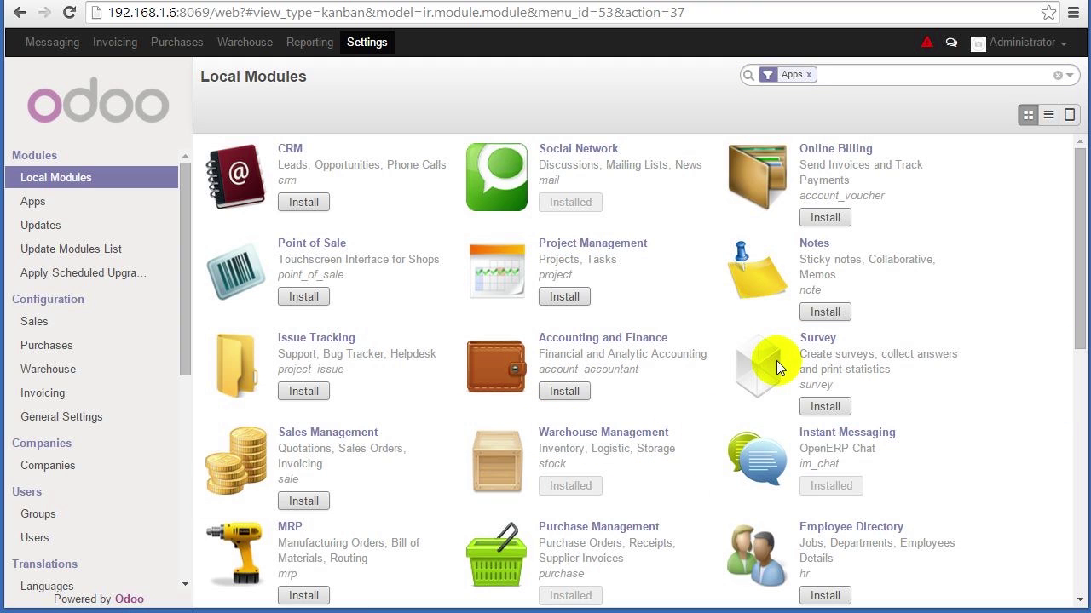
{"action": "scroll", "coordinate": [777, 362], "scroll_direction": "down", "scroll_amount": 3}
{"action": "scroll", "coordinate": [777, 360], "scroll_direction": "down", "scroll_amount": 3}
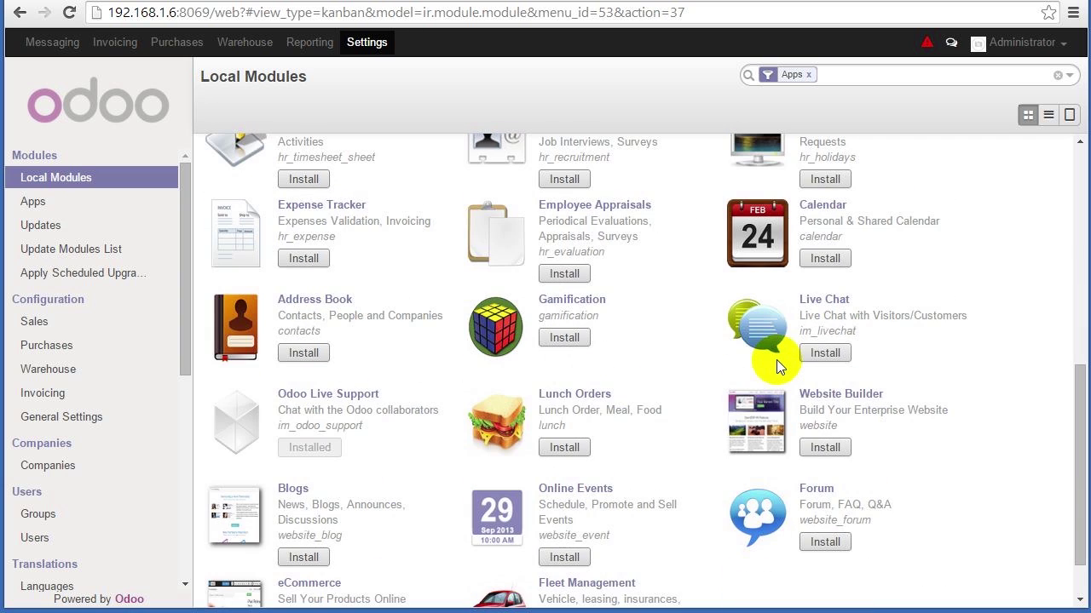
{"action": "scroll", "coordinate": [776, 360], "scroll_direction": "up", "scroll_amount": 6}
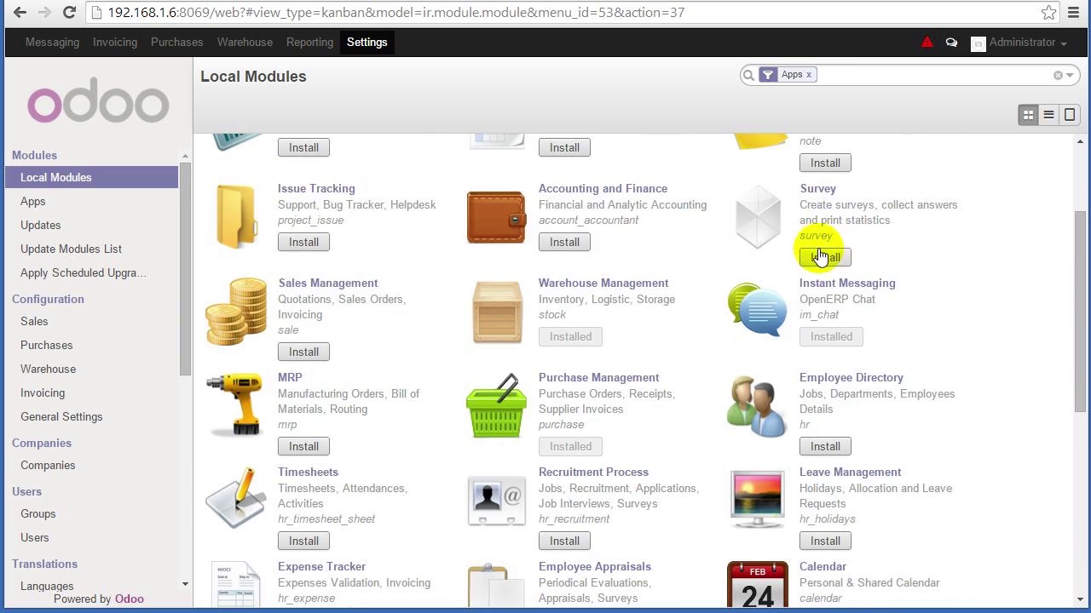
Search the local modules for "purchase" and clear that search term again
{"action": "left_click", "coordinate": [847, 75]}
{"action": "type", "text": "pur"}
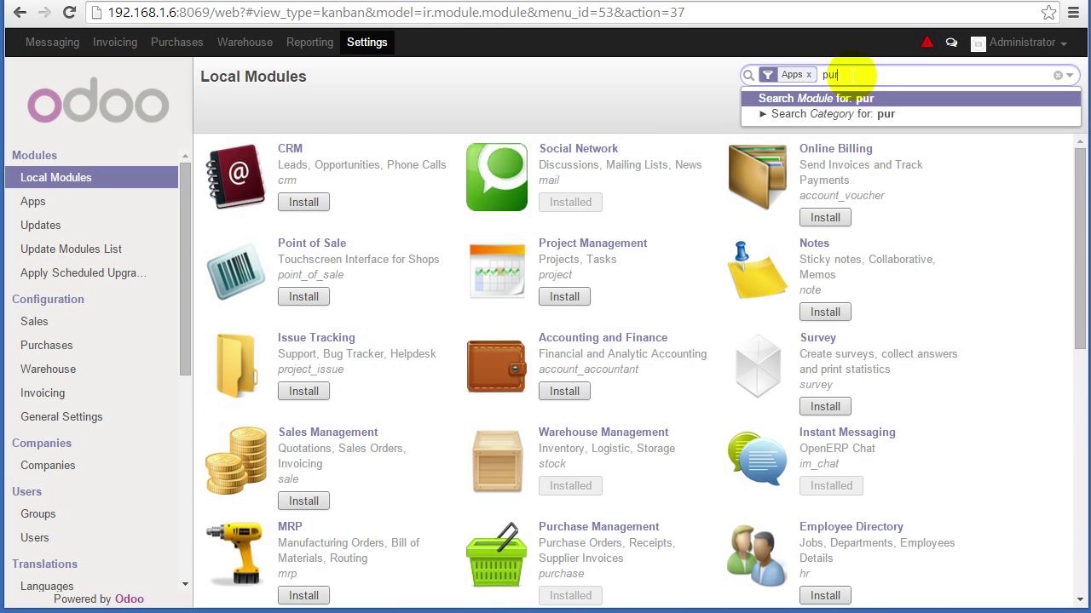
{"action": "type", "text": "chase"}
{"action": "key", "text": "Return"}
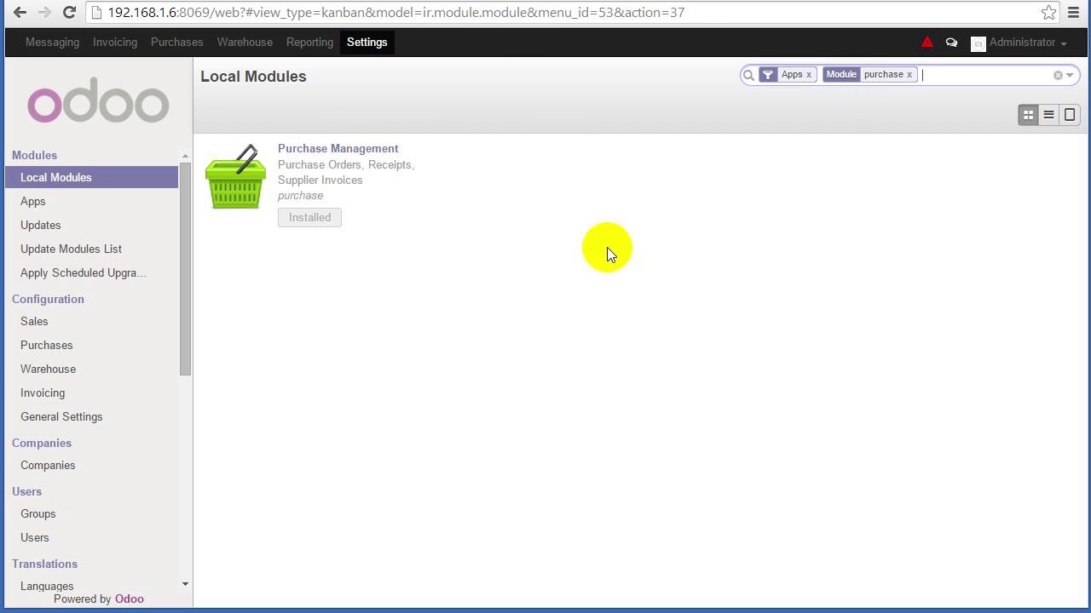
{"action": "left_click", "coordinate": [909, 75]}
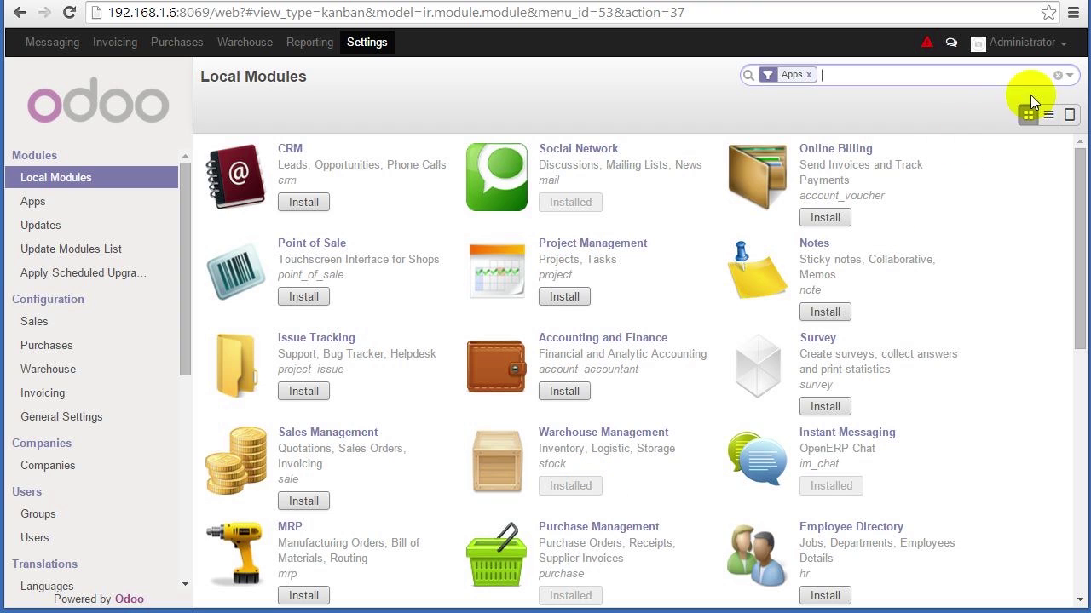
Filter the Local Modules list by Installed and remove the Apps filter
{"action": "left_click", "coordinate": [1069, 75]}
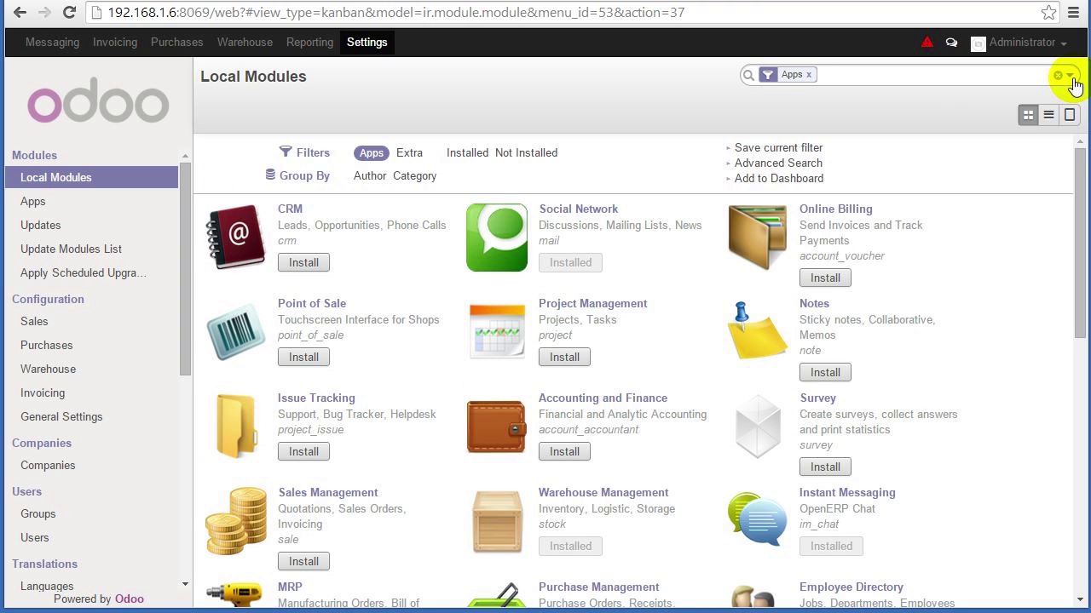
{"action": "left_click", "coordinate": [468, 153]}
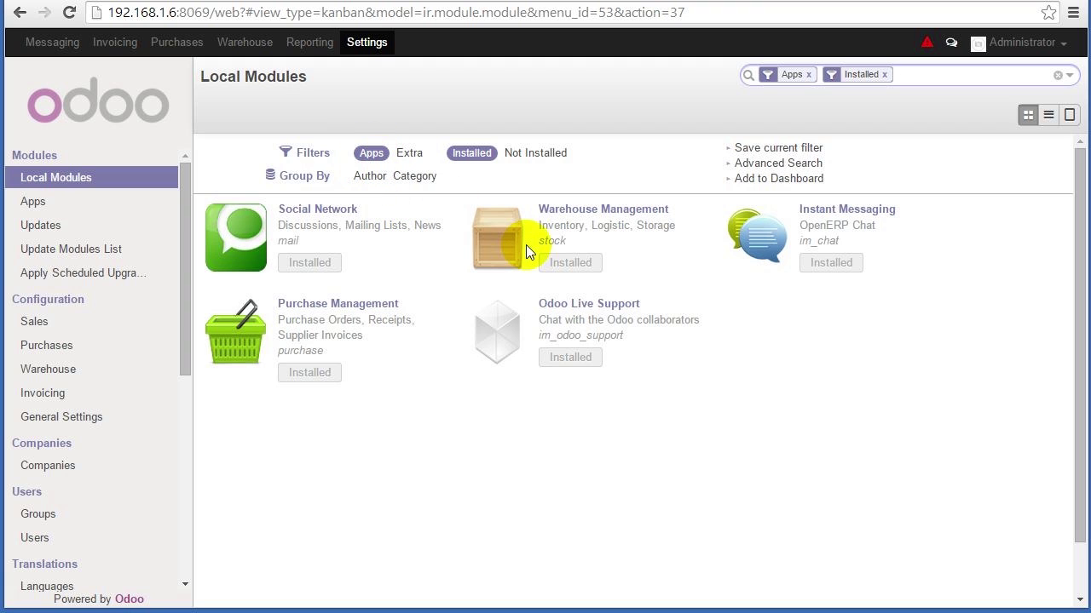
{"action": "left_click", "coordinate": [369, 154]}
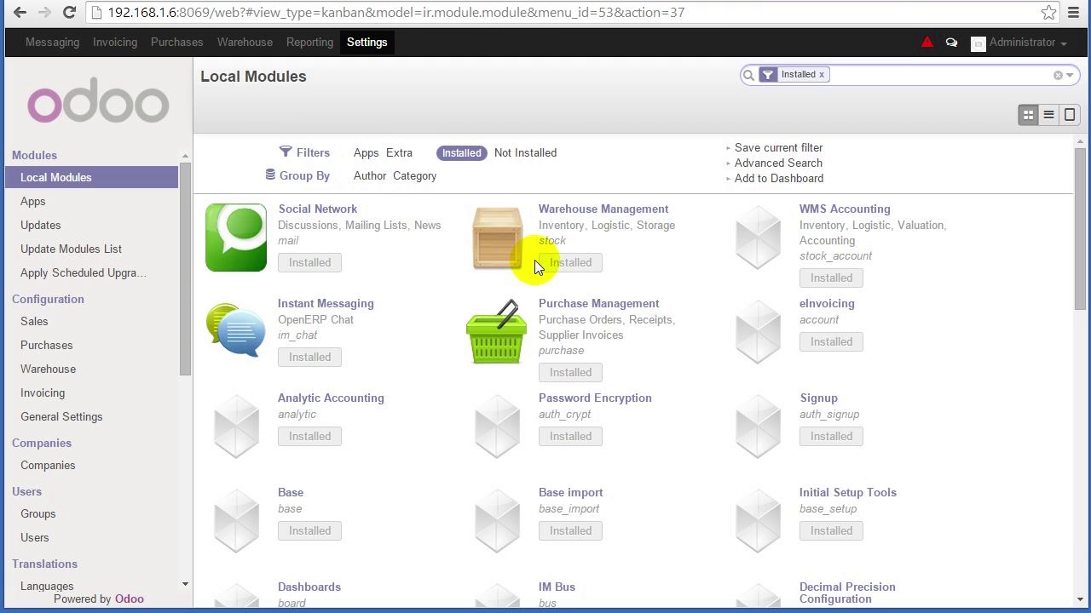
Look through the full list of installed modules in Local Modules and remove the Installed filter
{"action": "left_click_drag", "start_coordinate": [1079, 192], "coordinate": [1076, 171]}
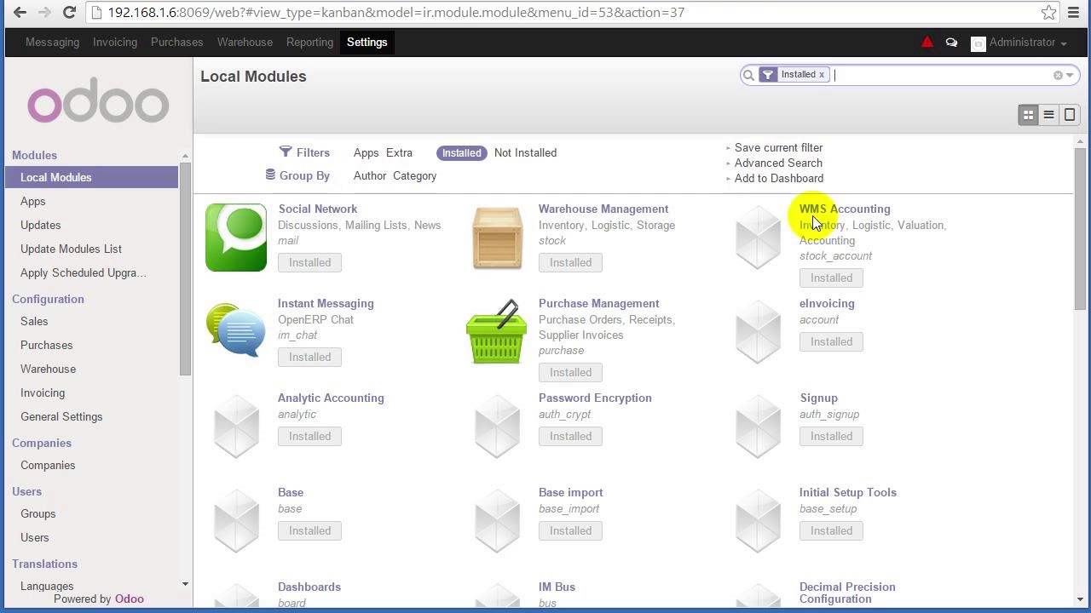
{"action": "scroll", "coordinate": [830, 389], "scroll_direction": "down", "scroll_amount": 3}
{"action": "scroll", "coordinate": [830, 389], "scroll_direction": "down", "scroll_amount": 4}
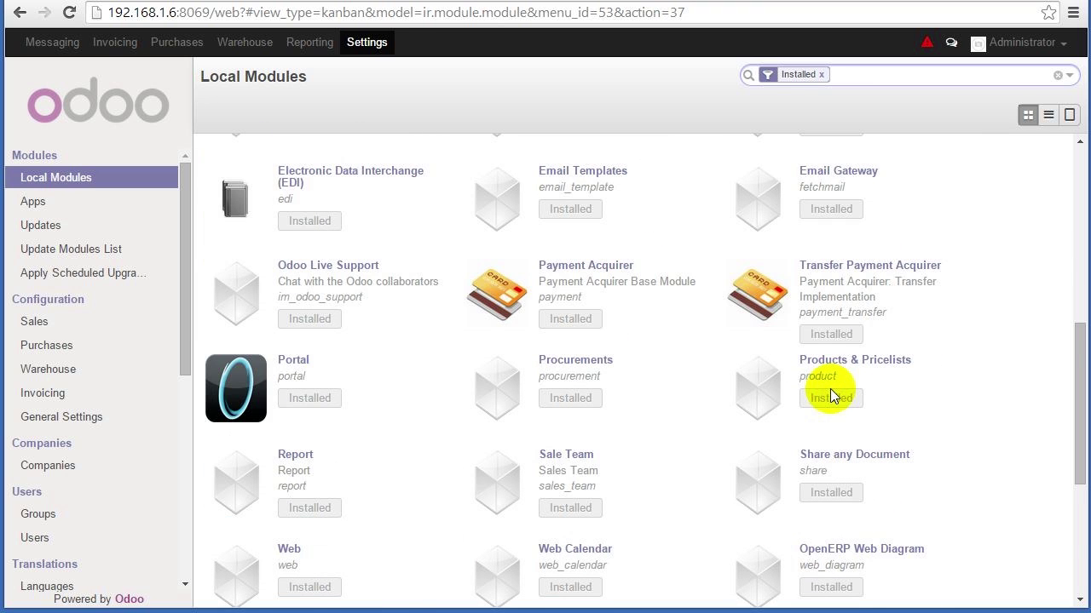
{"action": "scroll", "coordinate": [830, 388], "scroll_direction": "down", "scroll_amount": 2}
{"action": "scroll", "coordinate": [832, 390], "scroll_direction": "down", "scroll_amount": 1}
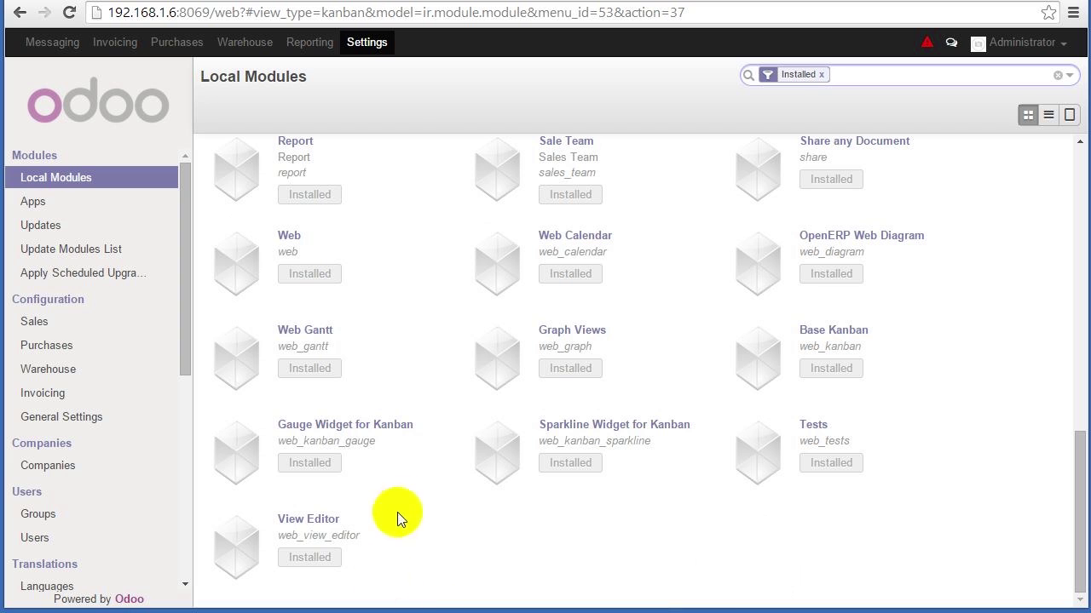
{"action": "left_click_drag", "start_coordinate": [1076, 555], "coordinate": [1074, 250]}
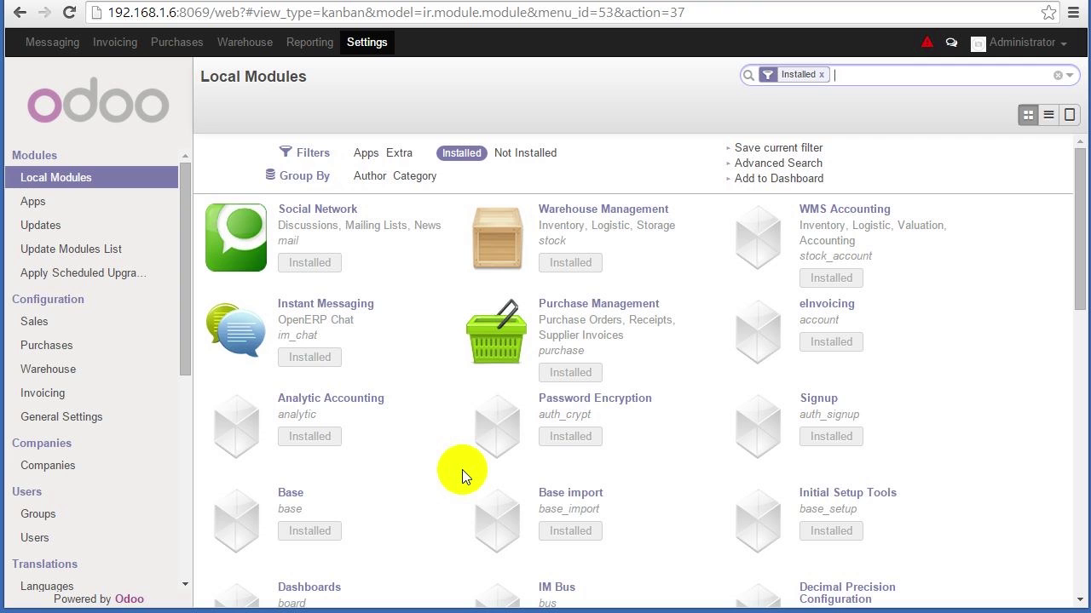
{"action": "left_click", "coordinate": [821, 74]}
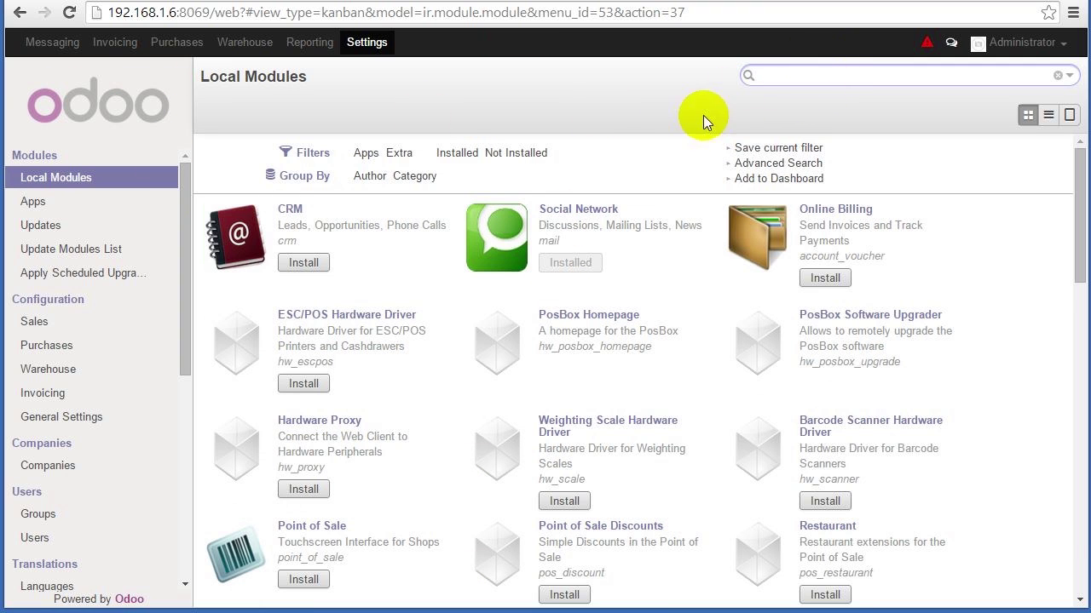
View the Purchases app's Requests for Quotation page and the Warehouse app's All Operations overview
{"action": "left_click", "coordinate": [167, 46]}
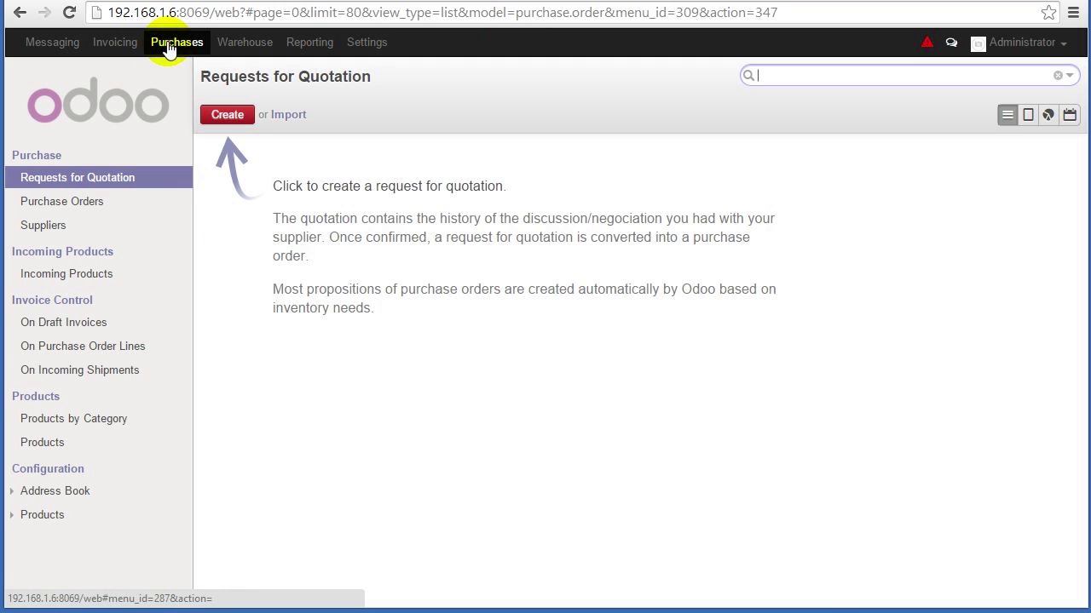
{"action": "left_click", "coordinate": [253, 45]}
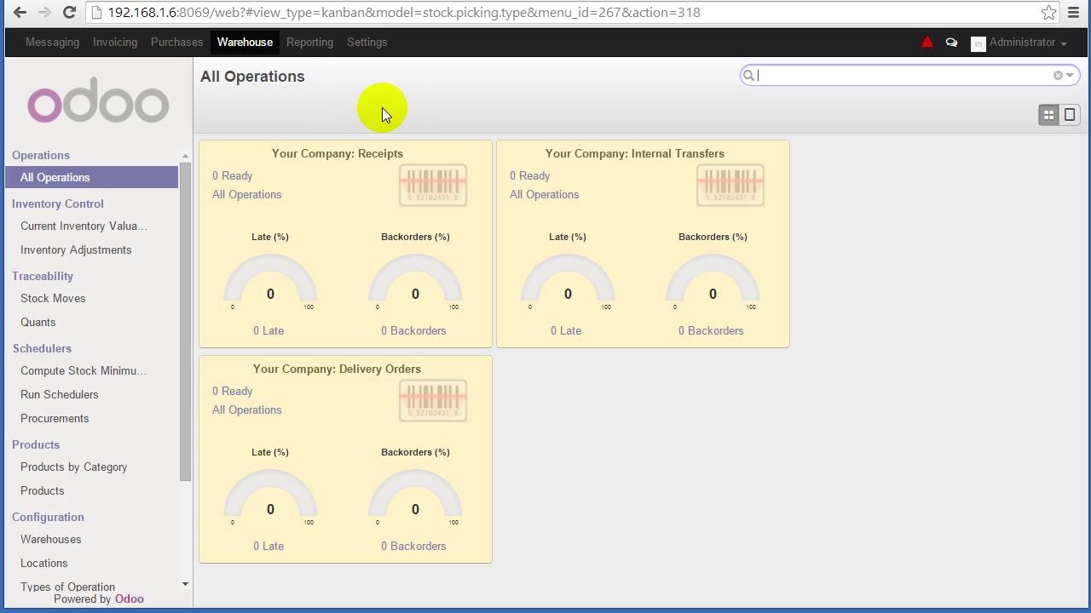
{"action": "left_click", "coordinate": [297, 115]}
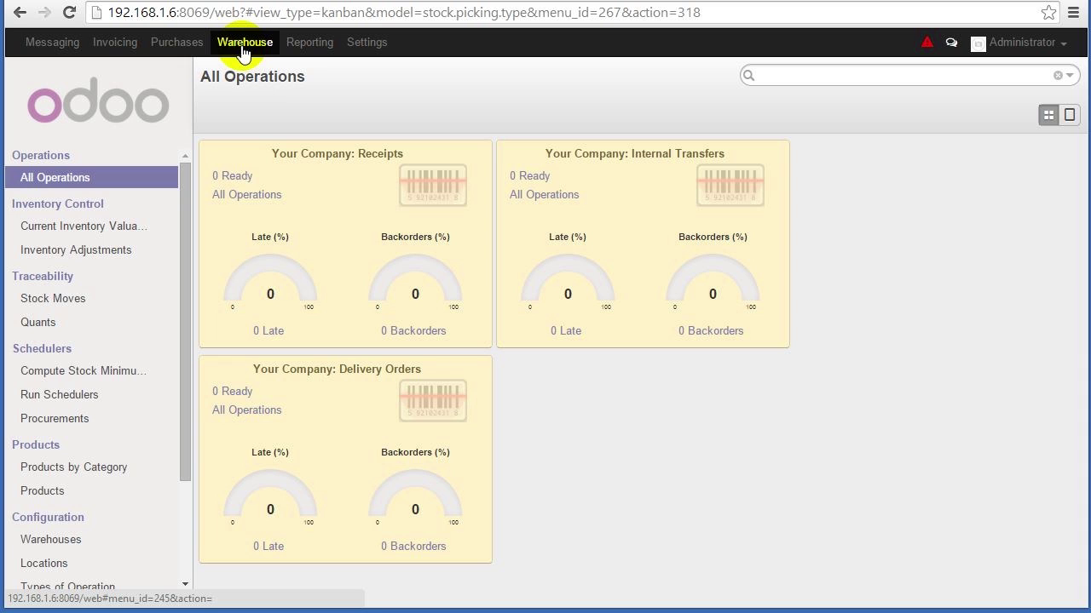
Start a new product in the Purchases app's product list and name it "Race Car"
{"action": "left_click", "coordinate": [179, 49]}
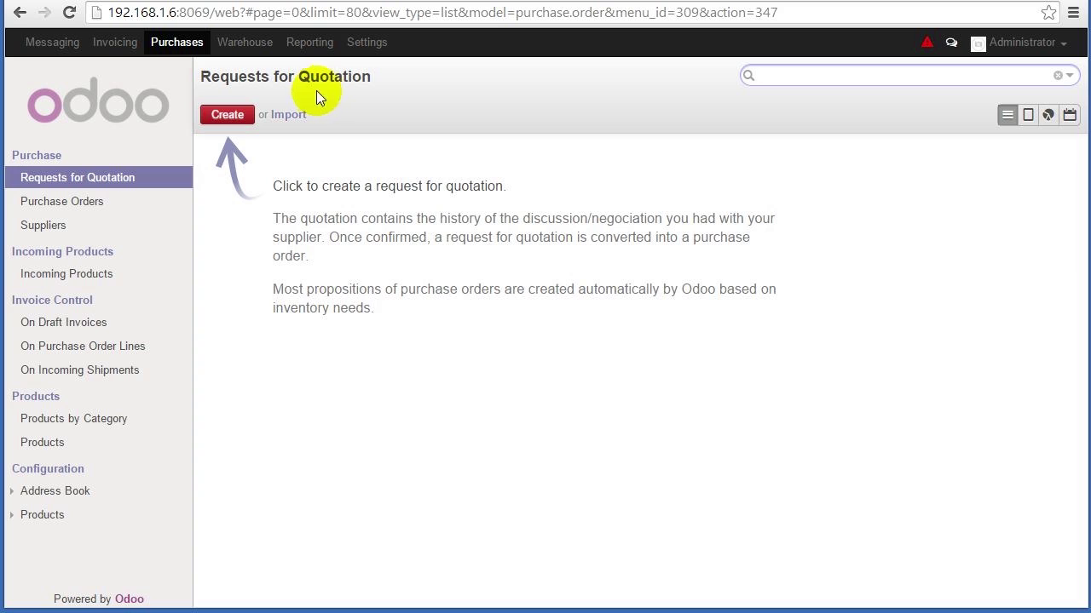
{"action": "left_click", "coordinate": [52, 446]}
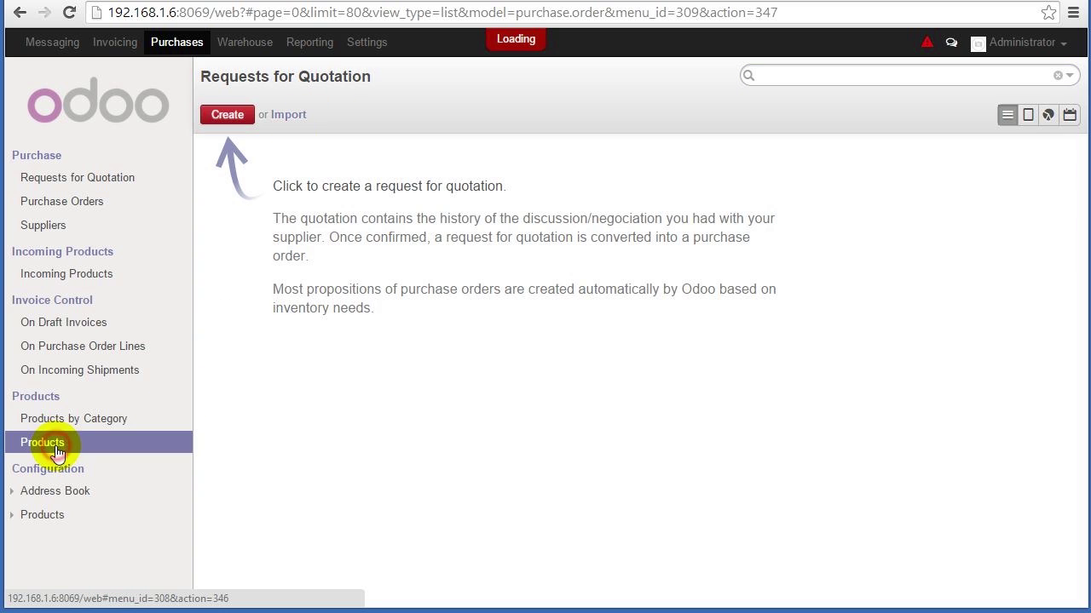
{"action": "left_click", "coordinate": [226, 122]}
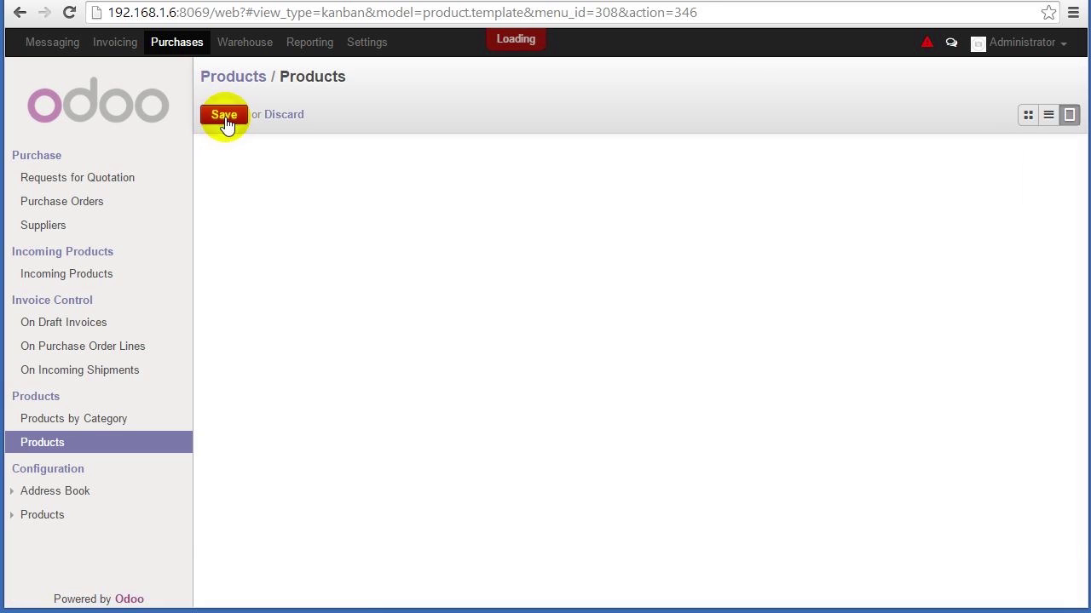
{"action": "left_click", "coordinate": [439, 205]}
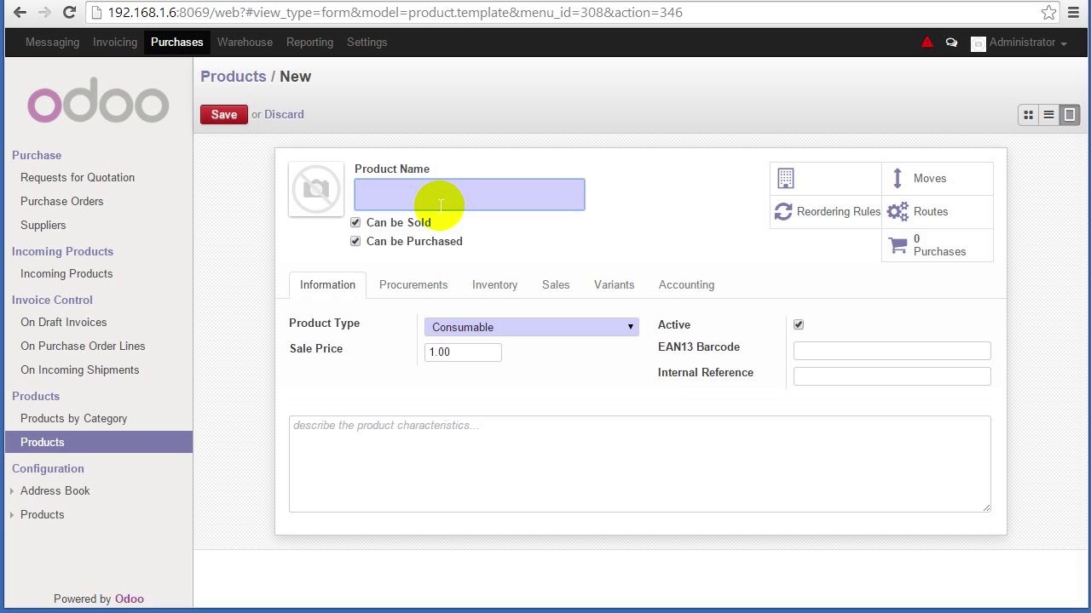
{"action": "type", "text": "Race Car"}
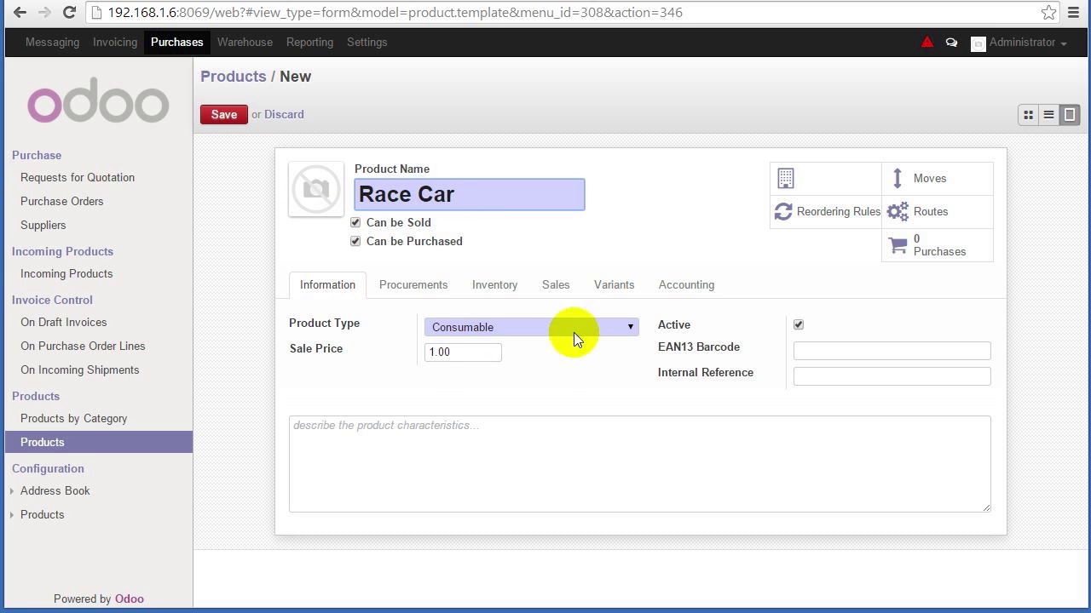
Examine the available Product Type options and the field's help text without changing the Consumable type
{"action": "left_click", "coordinate": [631, 328]}
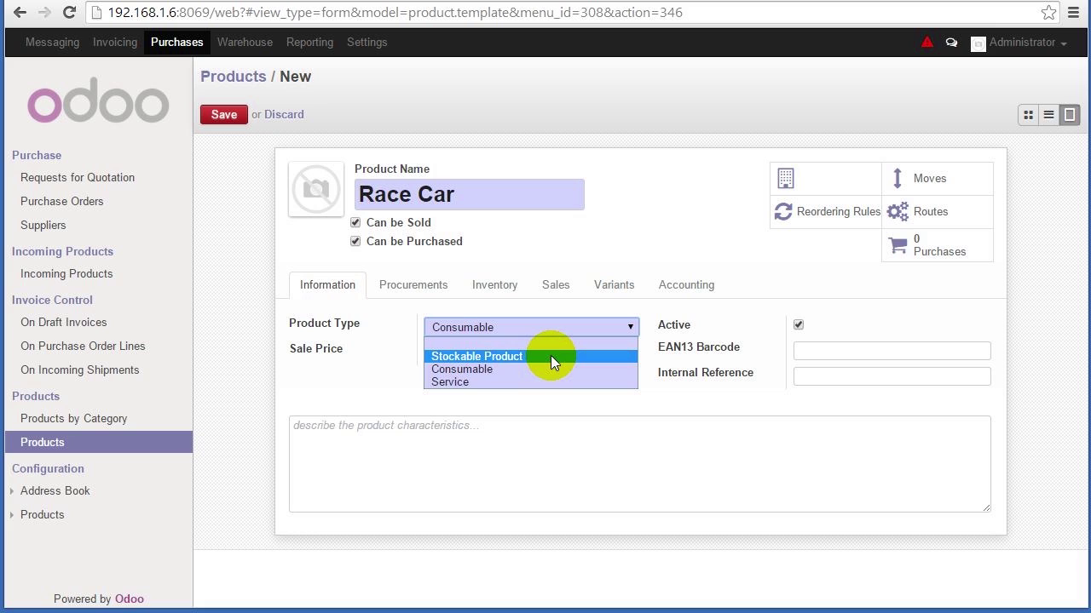
{"action": "left_click", "coordinate": [329, 382]}
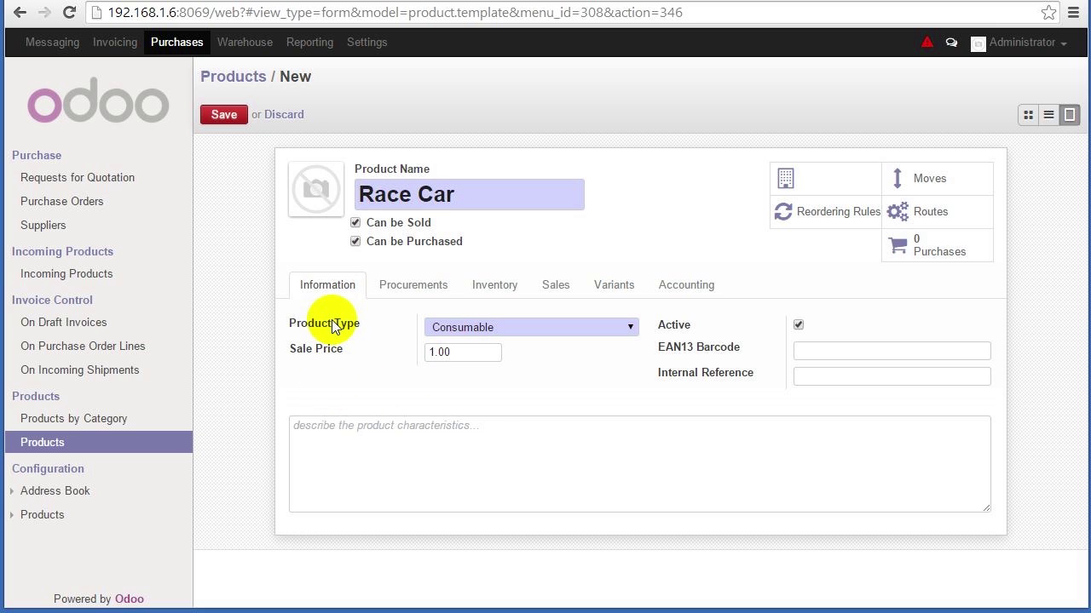
{"action": "mouse_move", "coordinate": [332, 326]}
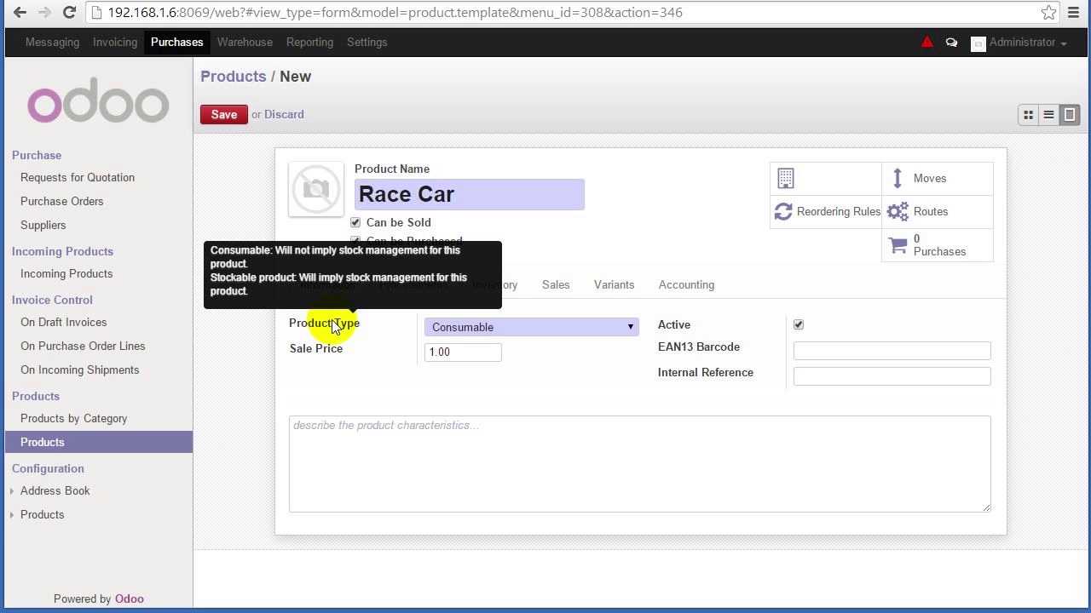
{"action": "left_click", "coordinate": [512, 331]}
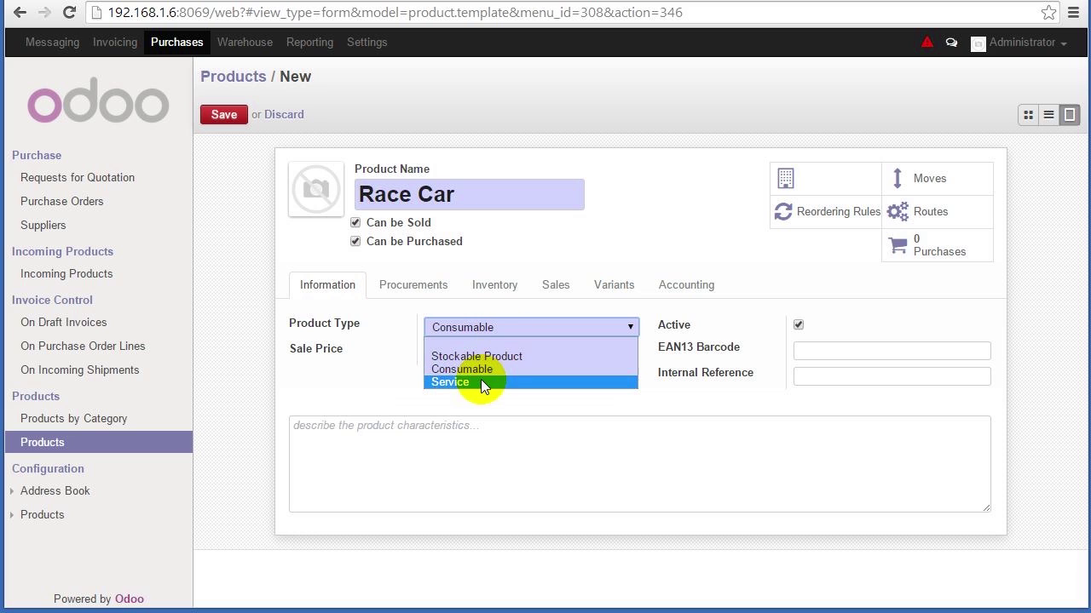
{"action": "left_click", "coordinate": [348, 326]}
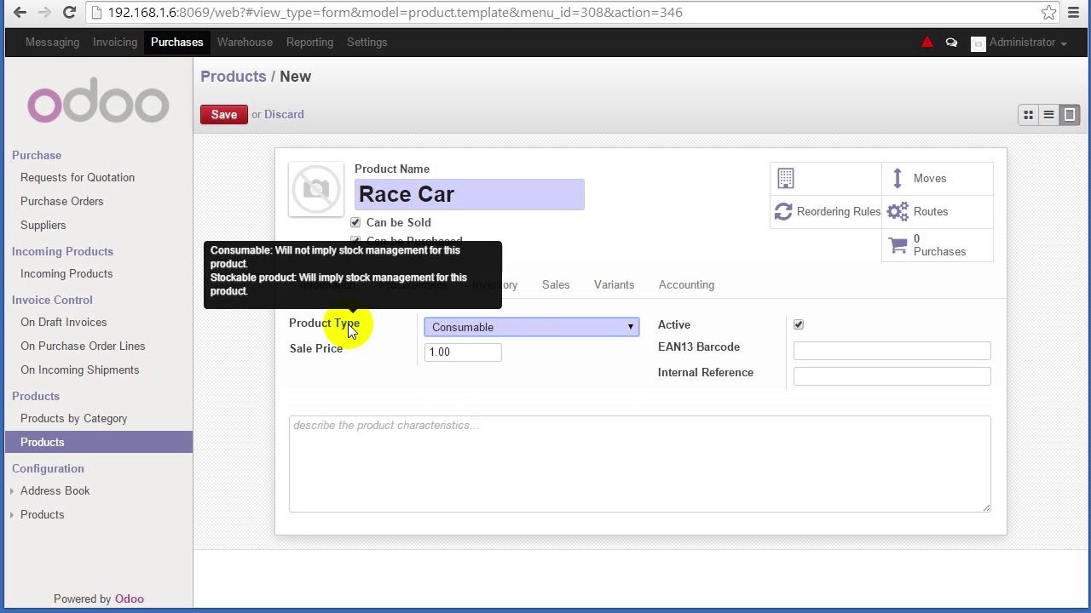
{"action": "left_click", "coordinate": [447, 327]}
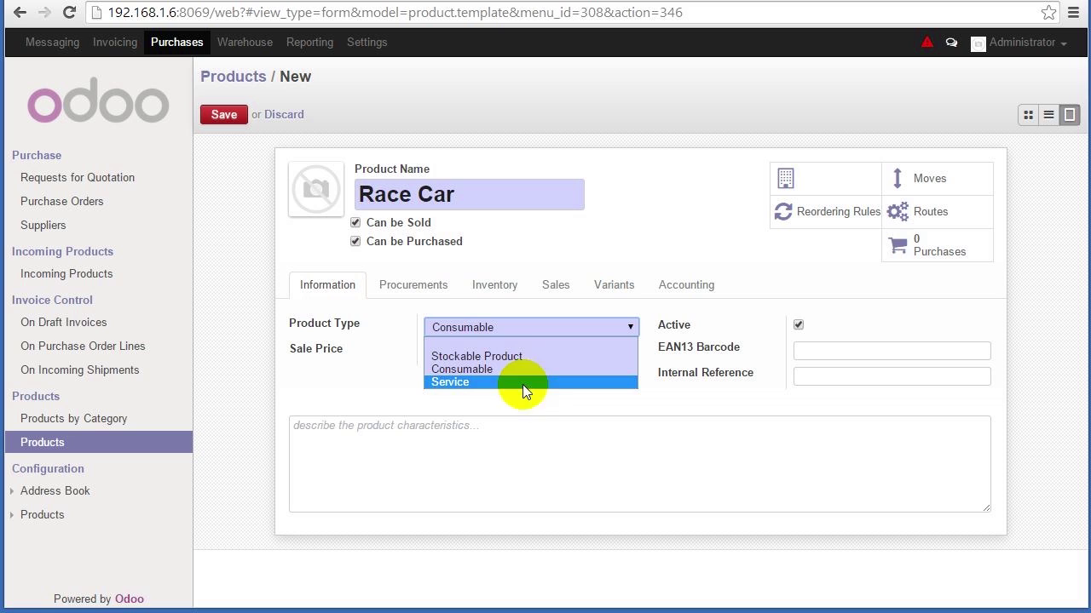
{"action": "left_click", "coordinate": [550, 406]}
Set the Race Car product's sale price to 25
{"action": "left_click", "coordinate": [474, 353]}
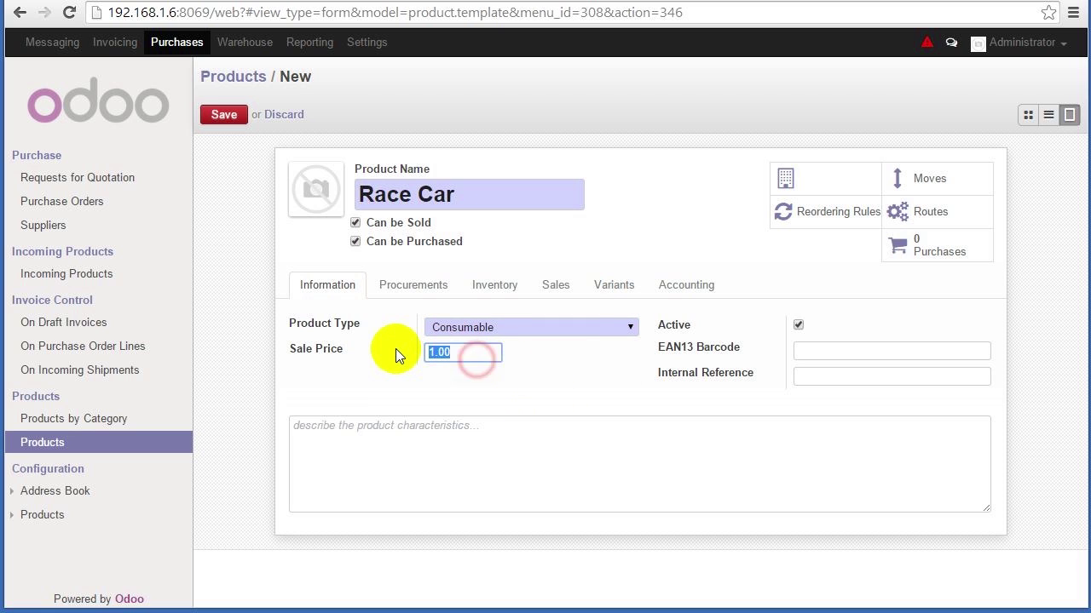
{"action": "left_click", "coordinate": [502, 392]}
{"action": "left_click_drag", "start_coordinate": [446, 355], "coordinate": [376, 330]}
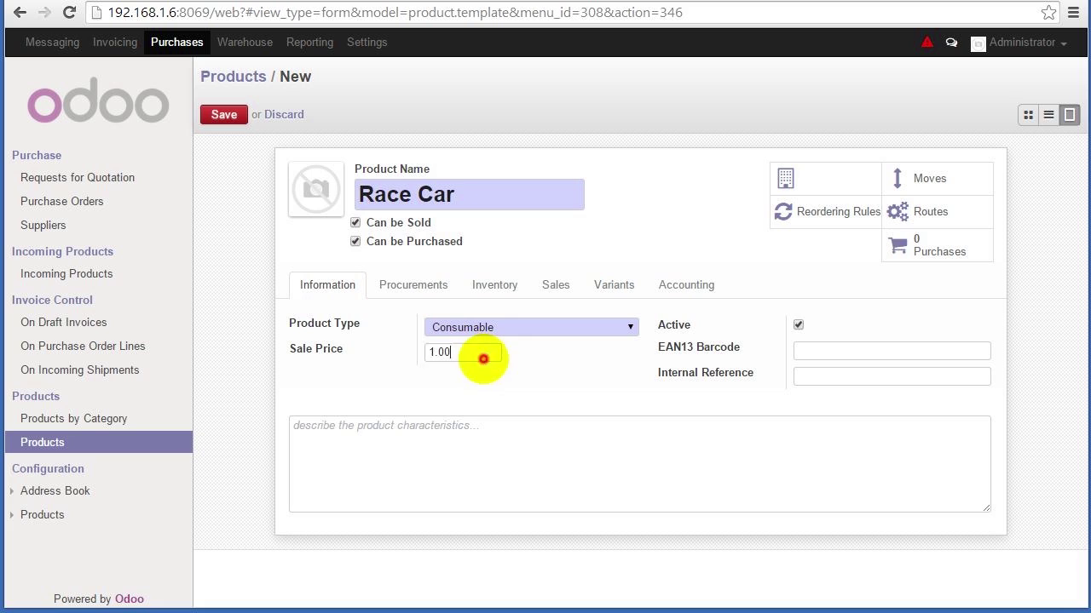
{"action": "left_click_drag", "start_coordinate": [484, 359], "coordinate": [379, 340]}
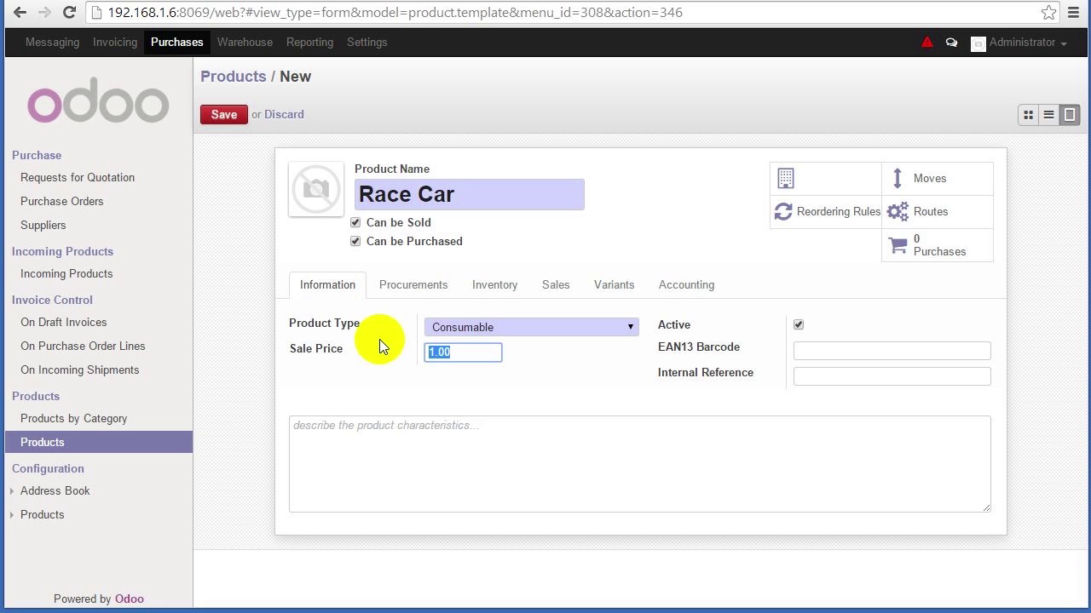
{"action": "type", "text": "25"}
{"action": "key", "text": "Tab"}
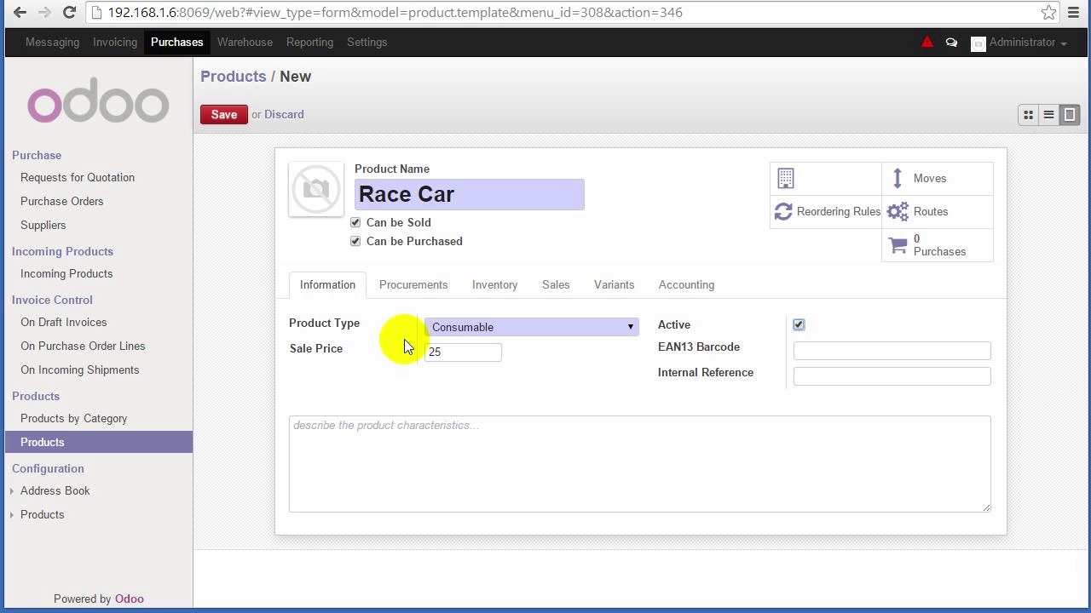
Set the Race Car's cost price to 14 in its procurement details
{"action": "left_click", "coordinate": [402, 286]}
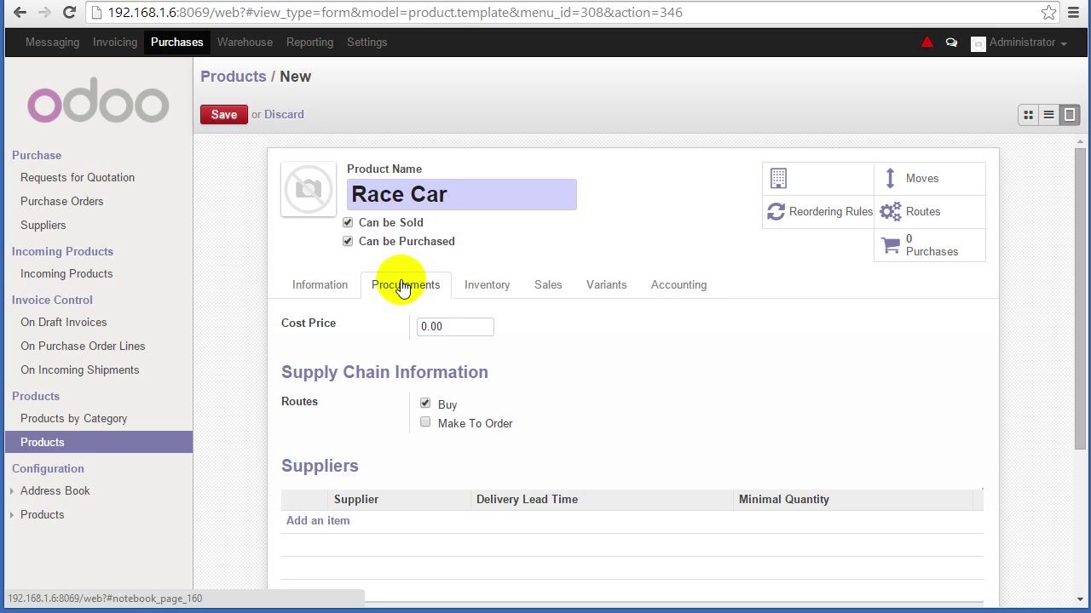
{"action": "left_click_drag", "start_coordinate": [463, 329], "coordinate": [399, 333]}
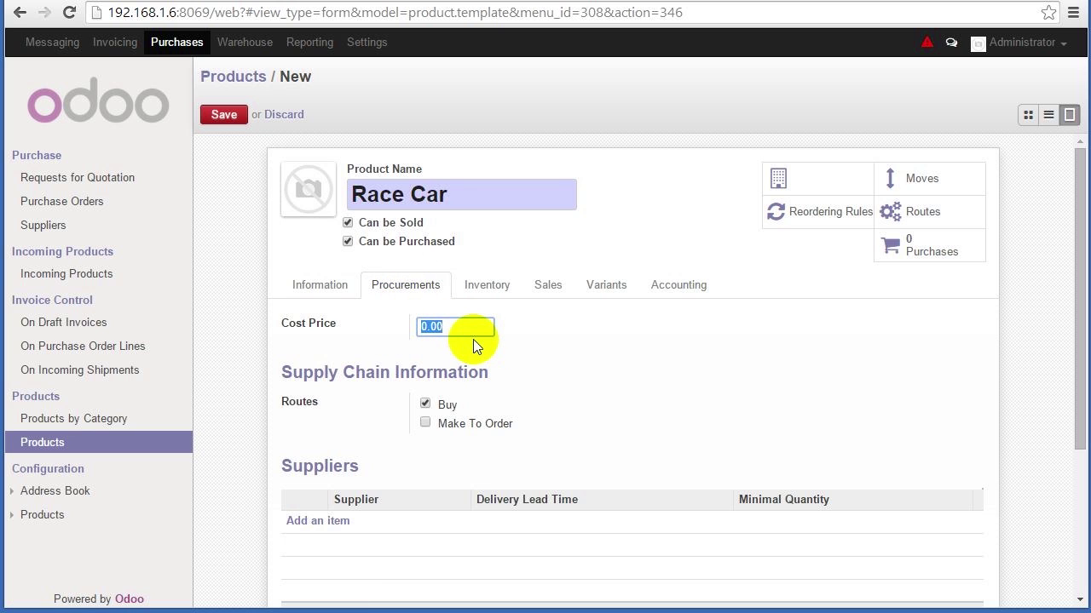
{"action": "left_click", "coordinate": [321, 292]}
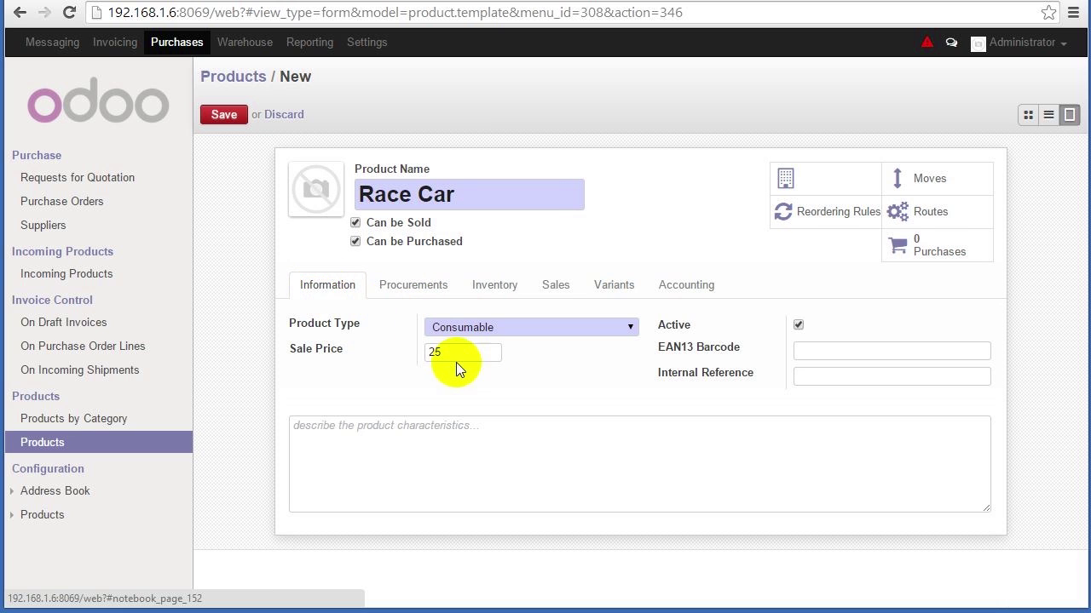
{"action": "left_click", "coordinate": [414, 285]}
{"action": "left_click", "coordinate": [443, 325]}
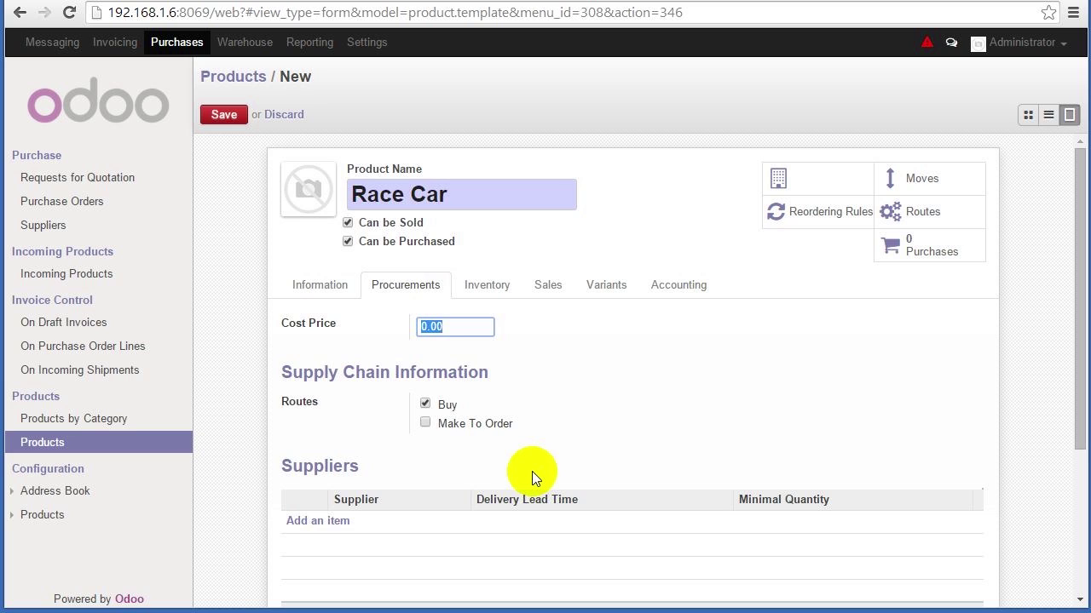
{"action": "type", "text": "14"}
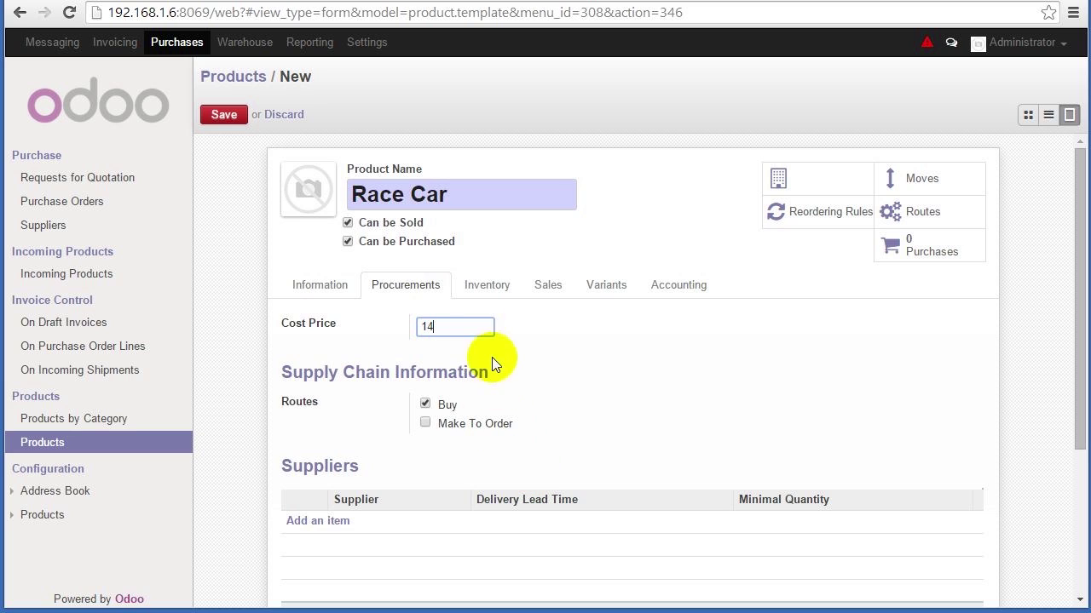
{"action": "key", "text": "Tab"}
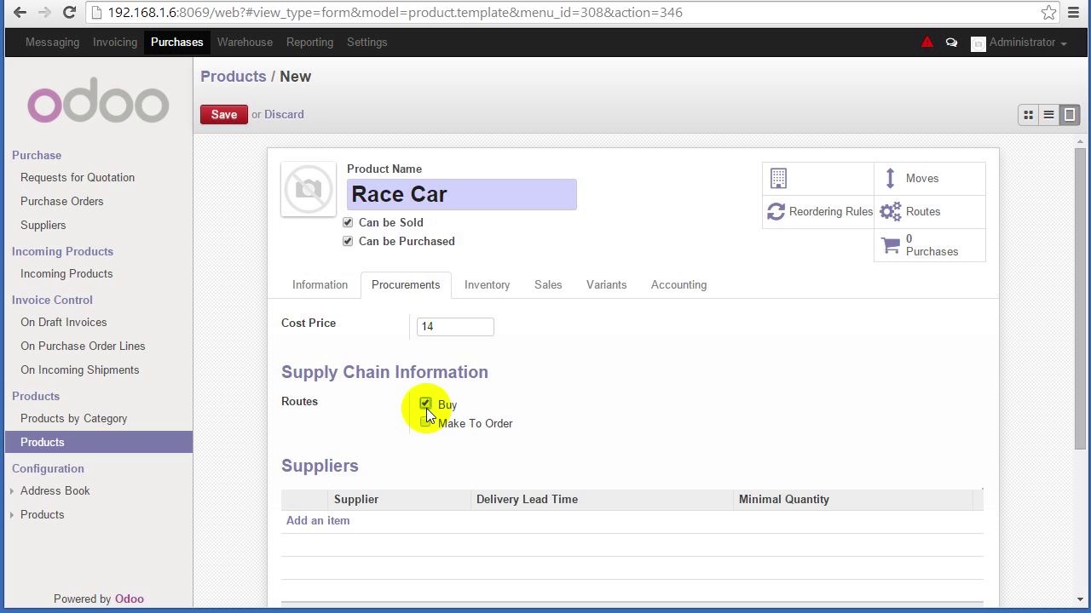
Try out the Make To Order route for the Race Car and clear it again
{"action": "mouse_move", "coordinate": [328, 405]}
{"action": "left_click", "coordinate": [425, 424]}
{"action": "mouse_move", "coordinate": [464, 406]}
{"action": "left_mouse_down"}
{"action": "mouse_move", "coordinate": [435, 405]}
{"action": "mouse_move", "coordinate": [463, 401]}
{"action": "left_mouse_up"}
{"action": "left_click", "coordinate": [425, 423]}
{"action": "left_click", "coordinate": [426, 424]}
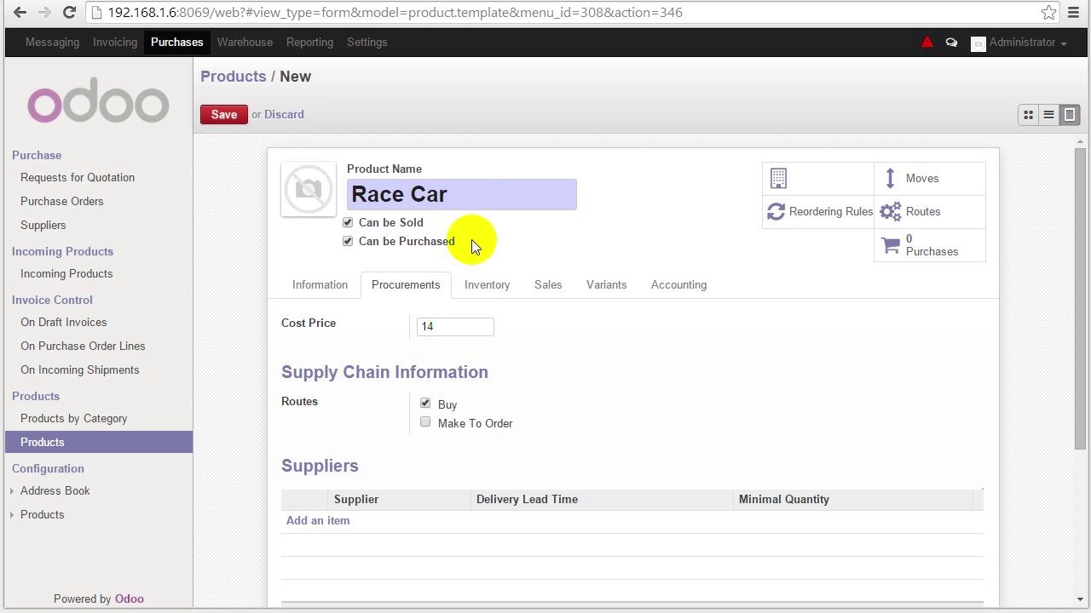
Disable and re-enable Can be Sold for the Race Car, and view the Suppliers section of its procurement details
{"action": "mouse_move", "coordinate": [362, 246]}
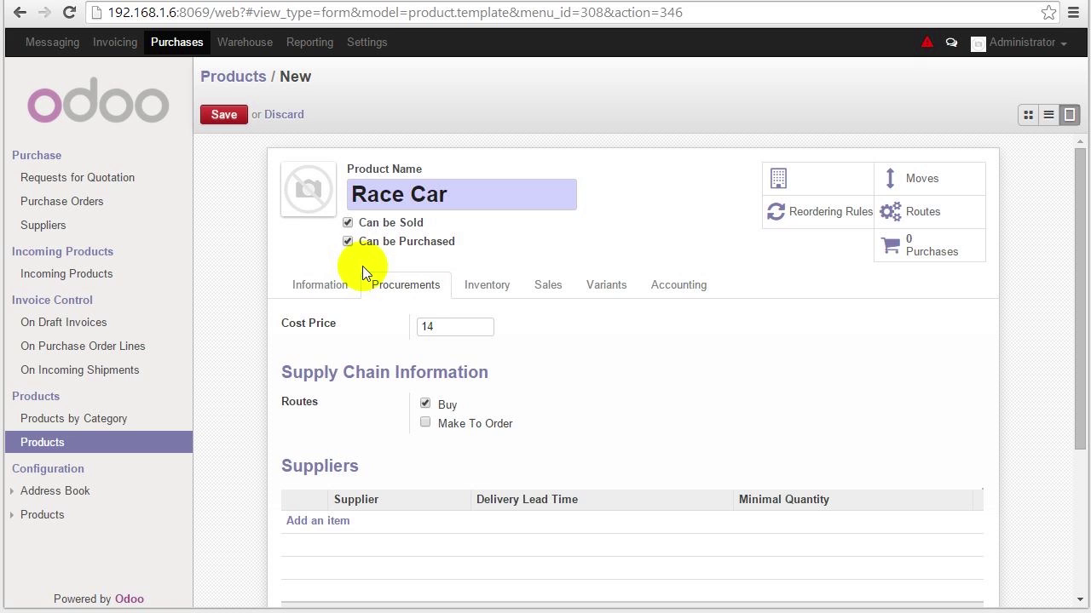
{"action": "left_click", "coordinate": [348, 222]}
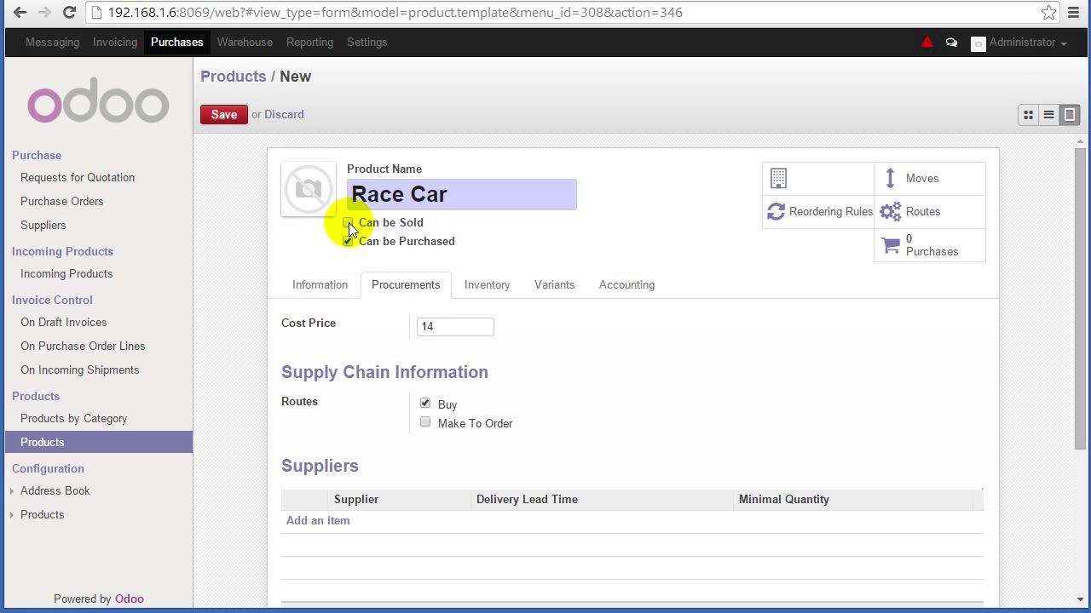
{"action": "left_click", "coordinate": [348, 224]}
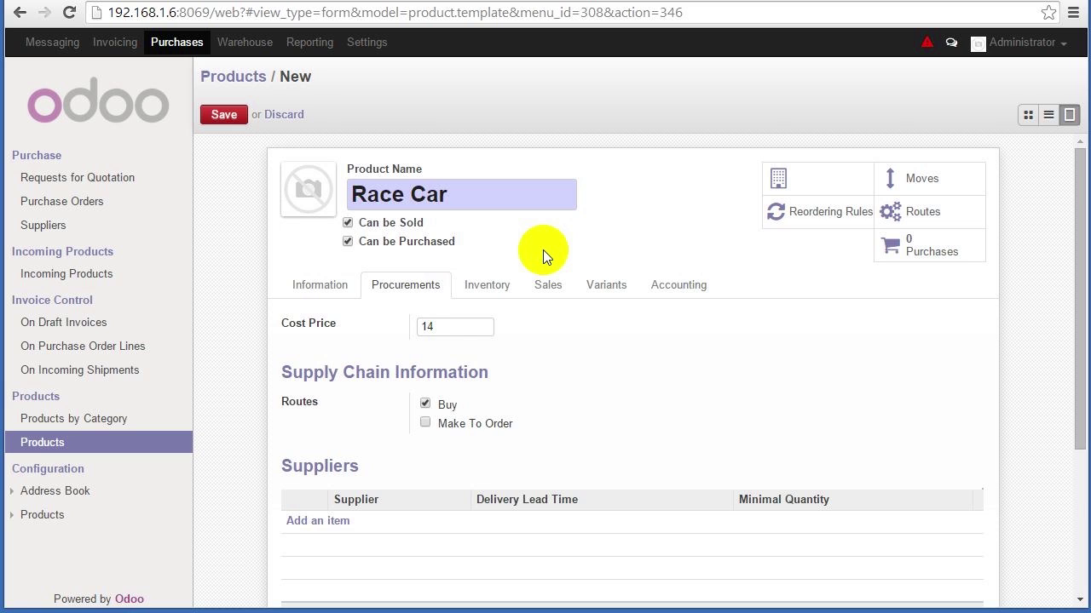
{"action": "scroll", "coordinate": [543, 249], "scroll_direction": "down", "scroll_amount": 1}
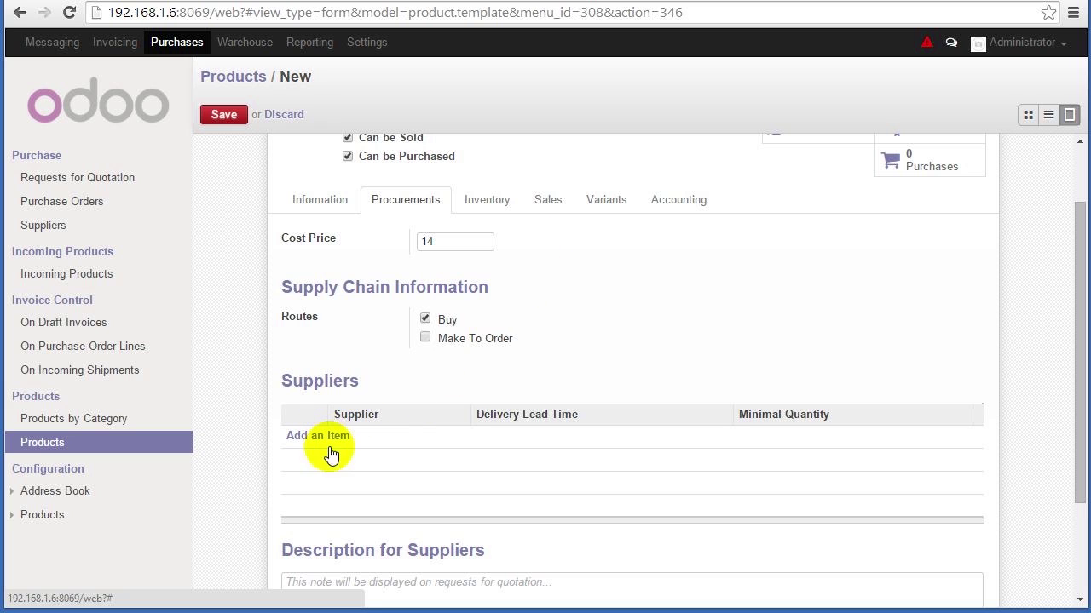
{"action": "scroll", "coordinate": [322, 498], "scroll_direction": "up", "scroll_amount": 1}
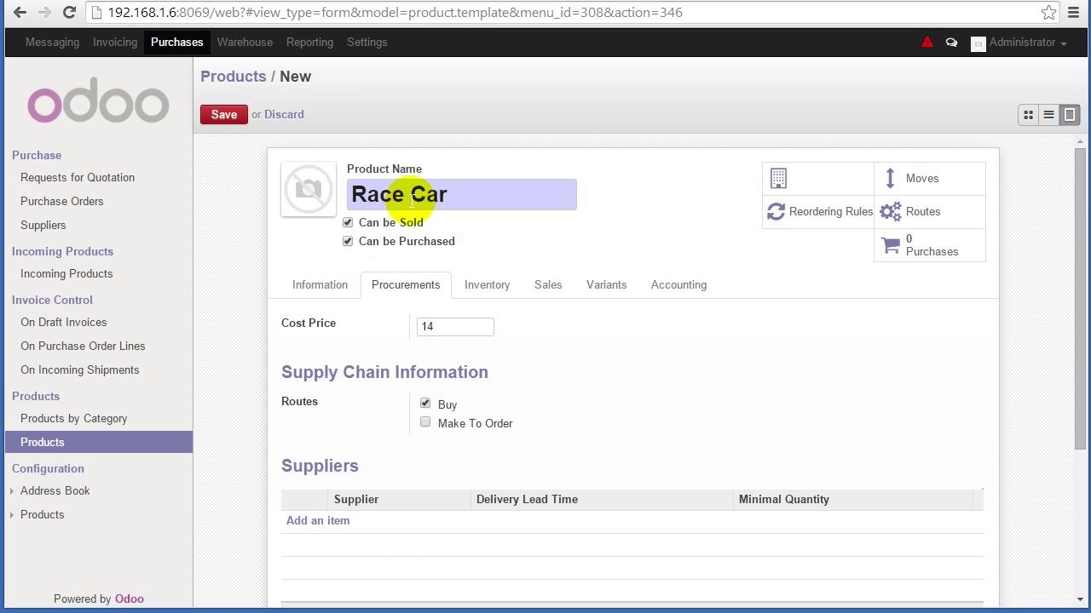
Examine the Race Car's supplier list, its description for suppliers and its internal product description
{"action": "scroll", "coordinate": [367, 376], "scroll_direction": "down", "scroll_amount": 1}
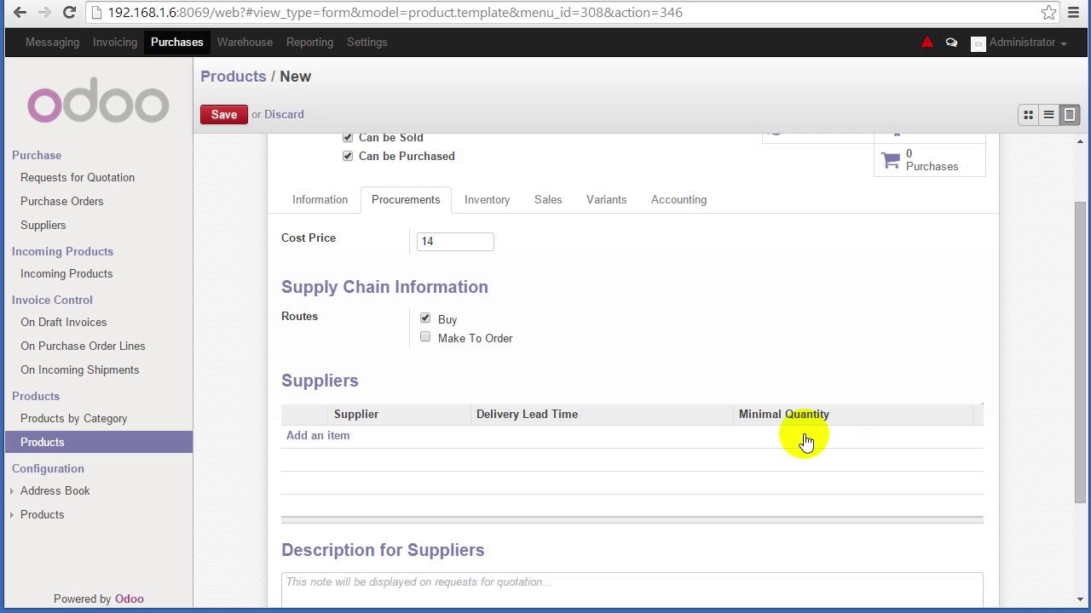
{"action": "mouse_move", "coordinate": [747, 571]}
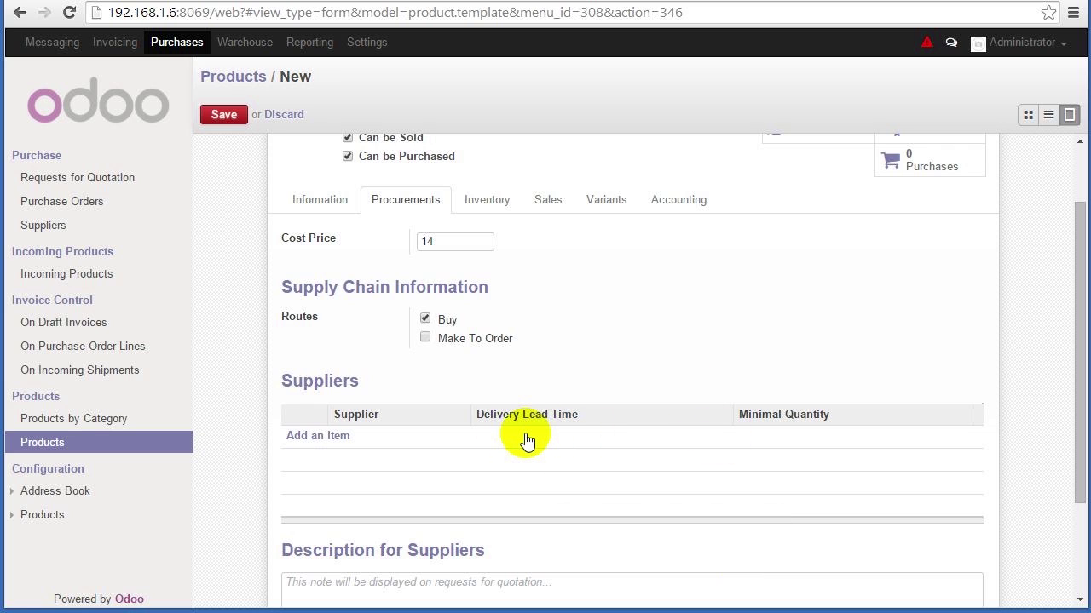
{"action": "scroll", "coordinate": [527, 439], "scroll_direction": "down", "scroll_amount": 3}
{"action": "left_click", "coordinate": [408, 475]}
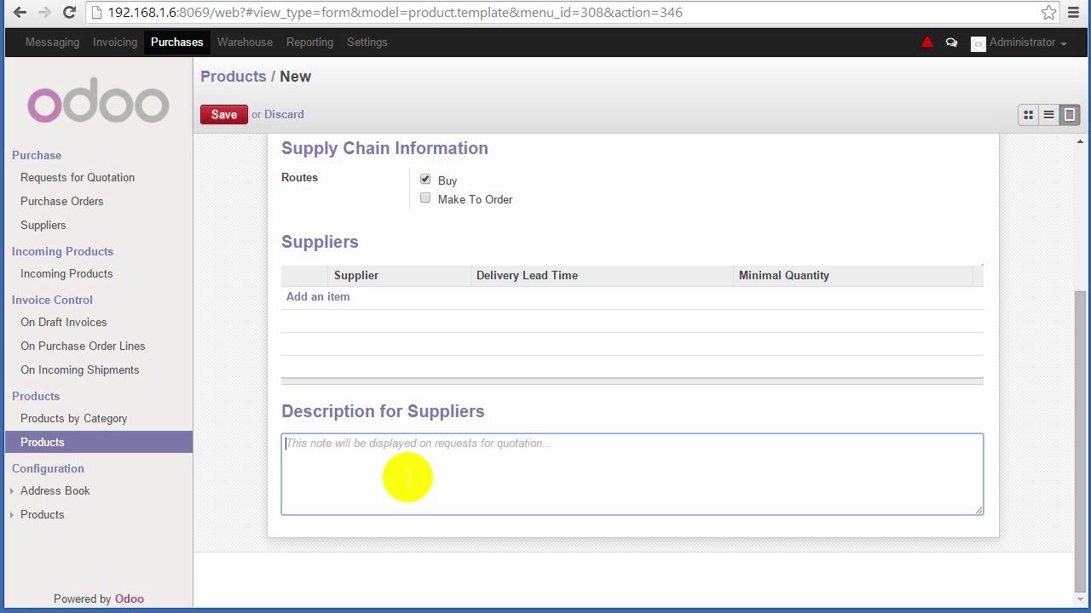
{"action": "scroll", "coordinate": [409, 477], "scroll_direction": "up", "scroll_amount": 3}
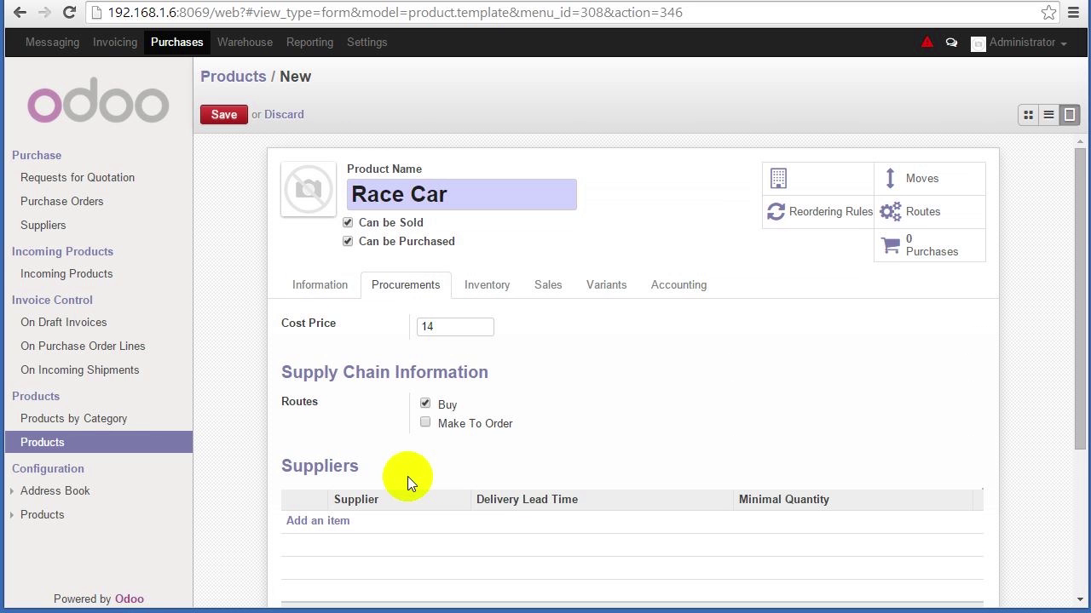
{"action": "left_click", "coordinate": [317, 286]}
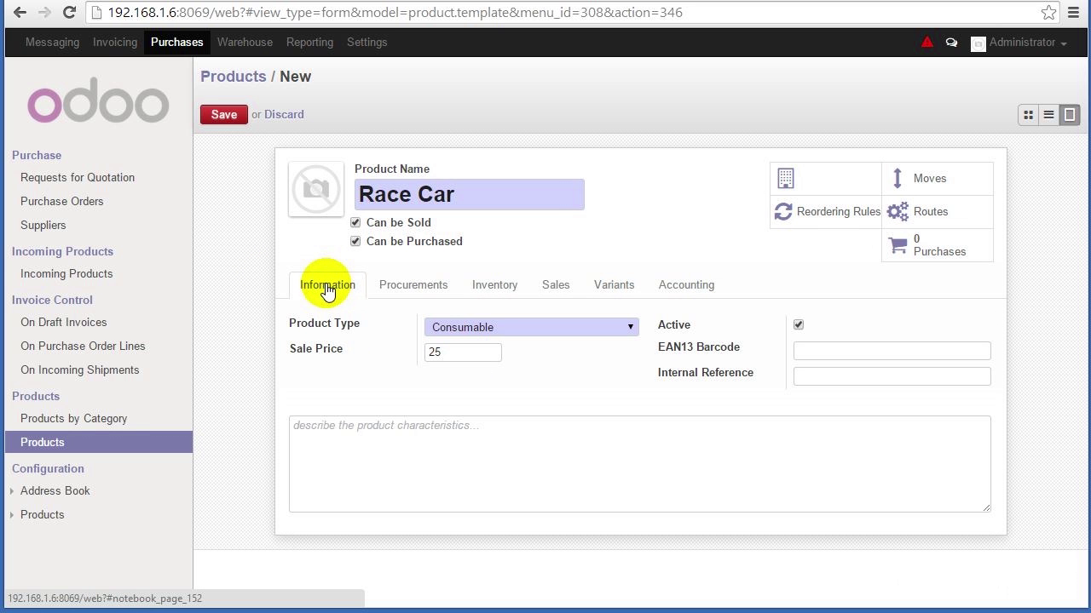
{"action": "left_click", "coordinate": [406, 460]}
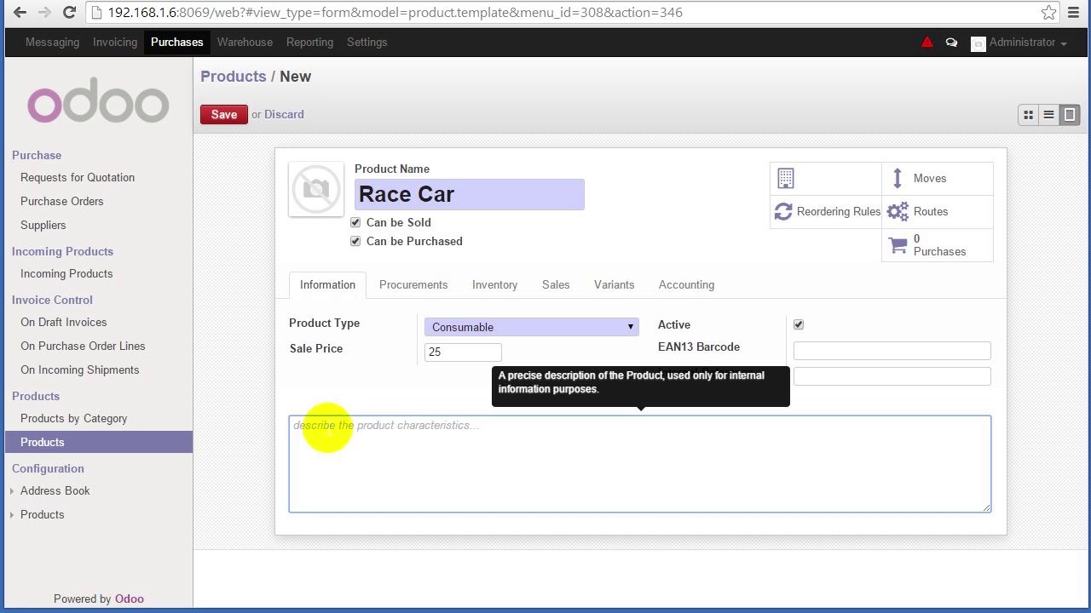
{"action": "left_click", "coordinate": [429, 438]}
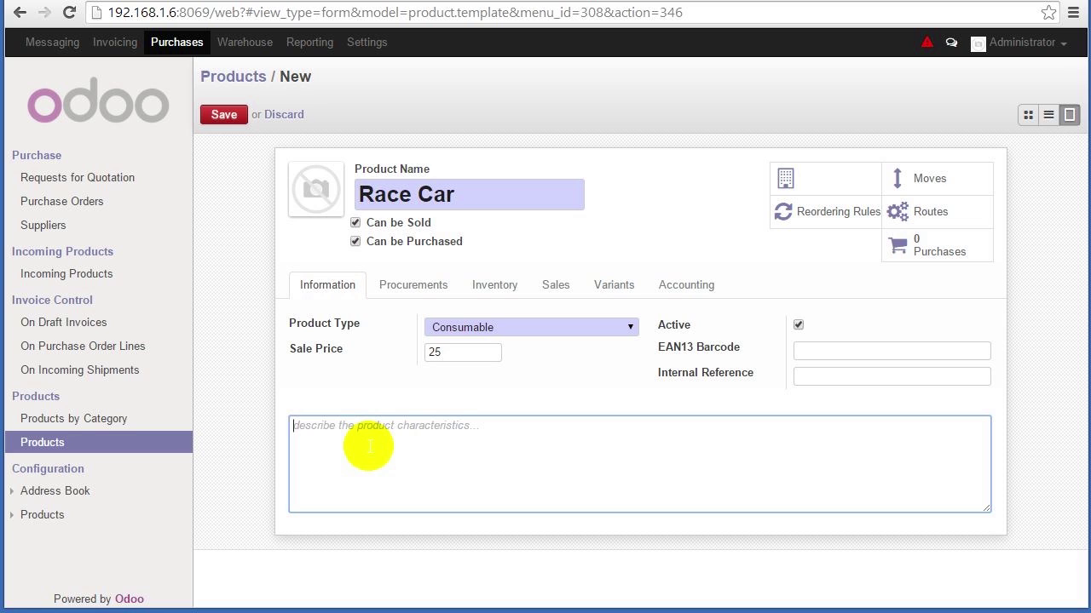
{"action": "left_click", "coordinate": [368, 447]}
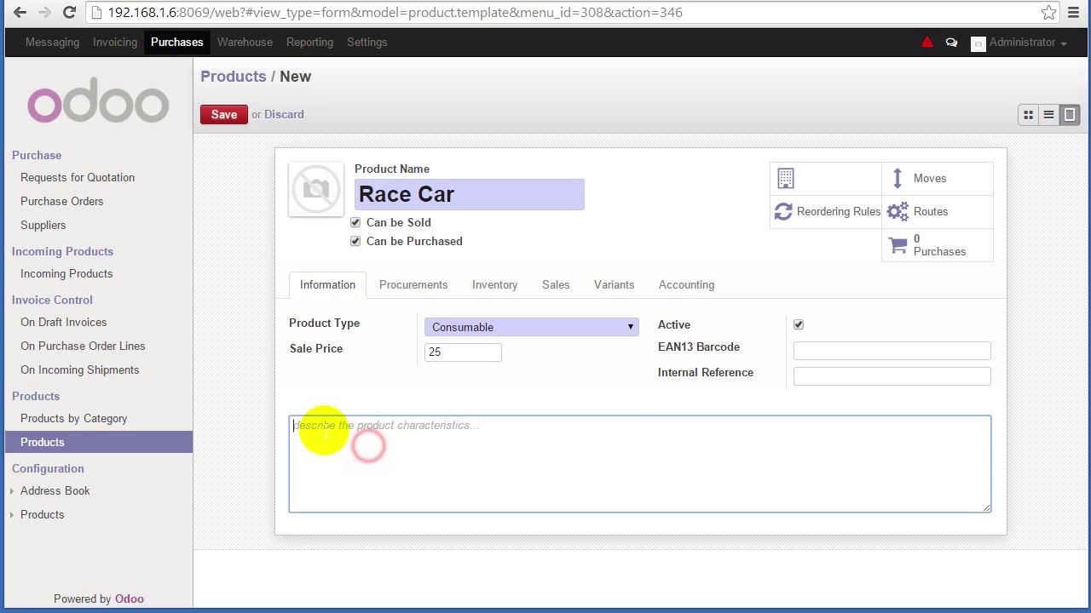
{"action": "left_click", "coordinate": [312, 435]}
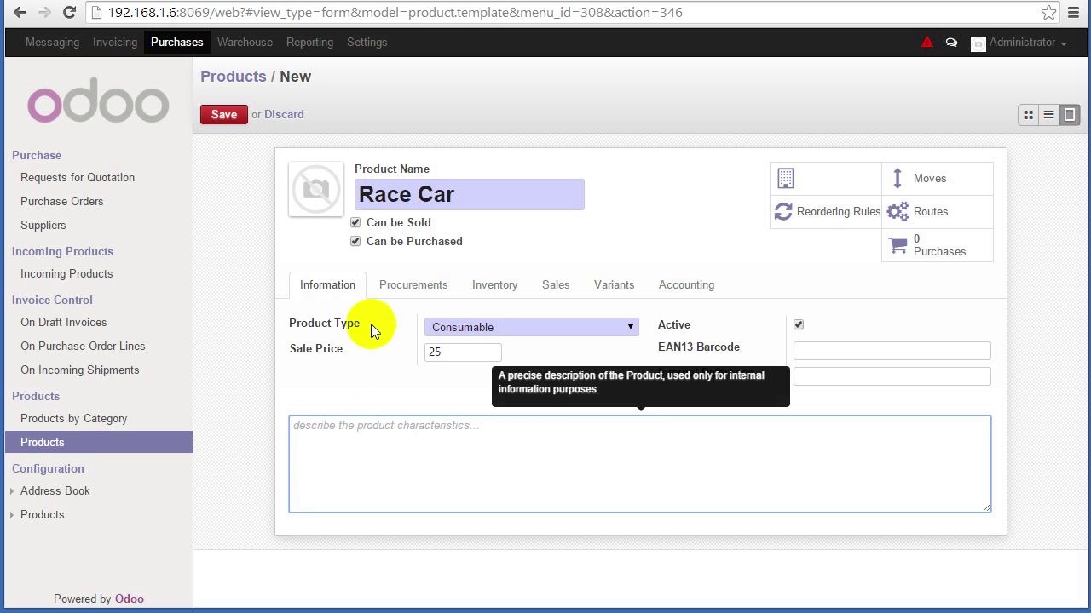
Compare the Race Car's description for suppliers with its description for quotations in the sales details
{"action": "left_click", "coordinate": [402, 287]}
{"action": "scroll", "coordinate": [403, 376], "scroll_direction": "down", "scroll_amount": 3}
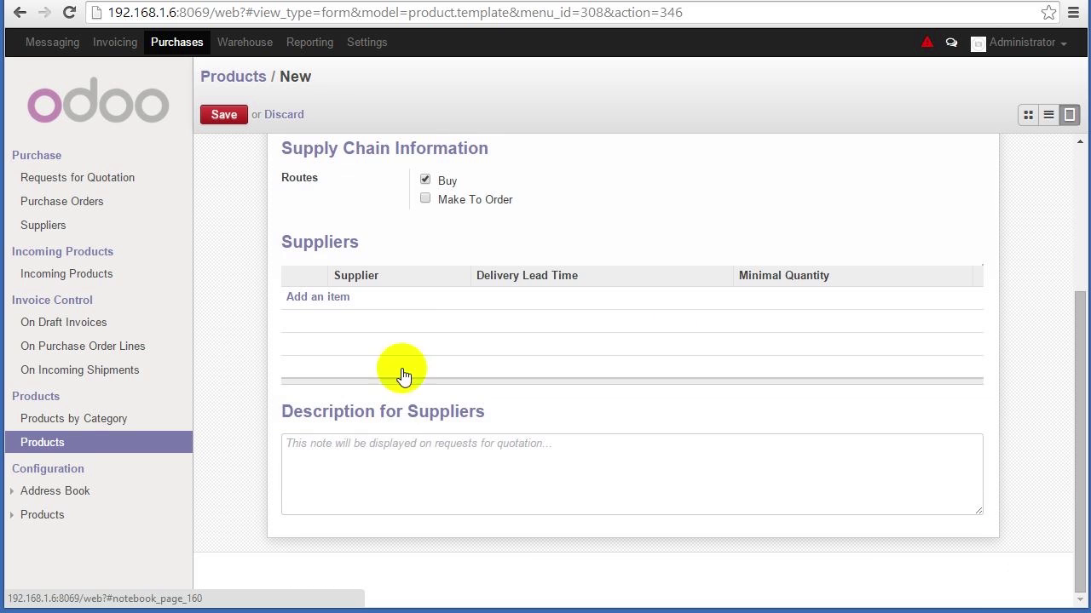
{"action": "left_click", "coordinate": [321, 476]}
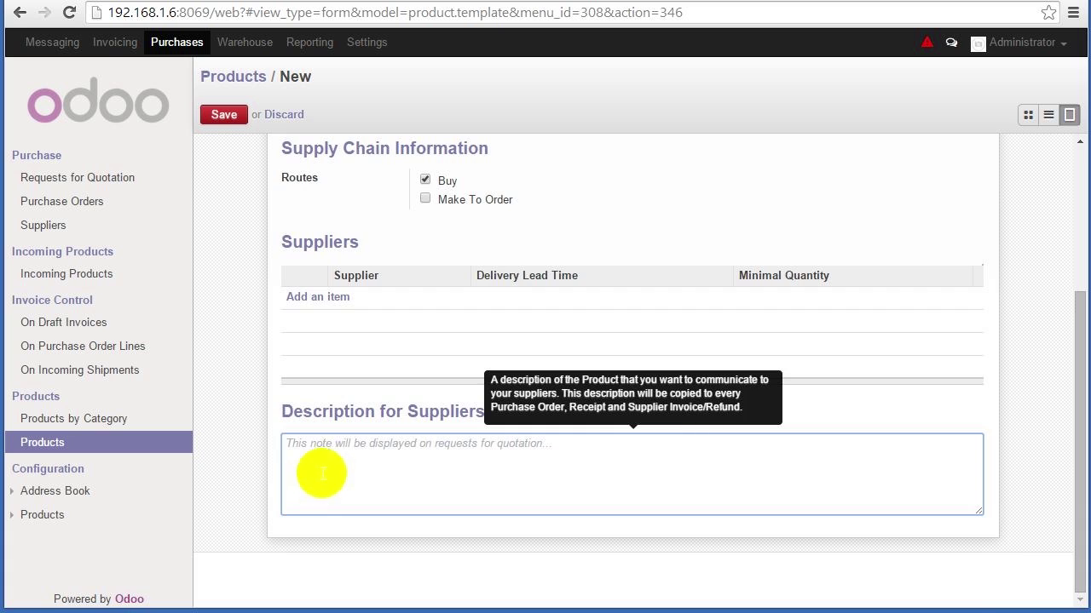
{"action": "scroll", "coordinate": [535, 280], "scroll_direction": "up", "scroll_amount": 2}
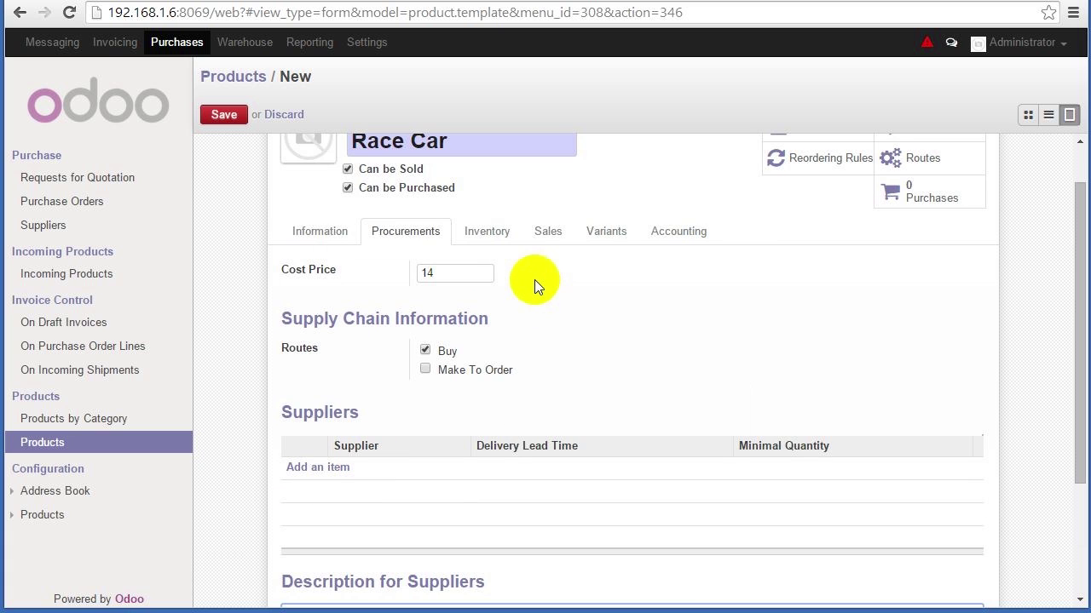
{"action": "left_click", "coordinate": [548, 230]}
{"action": "left_click", "coordinate": [434, 468]}
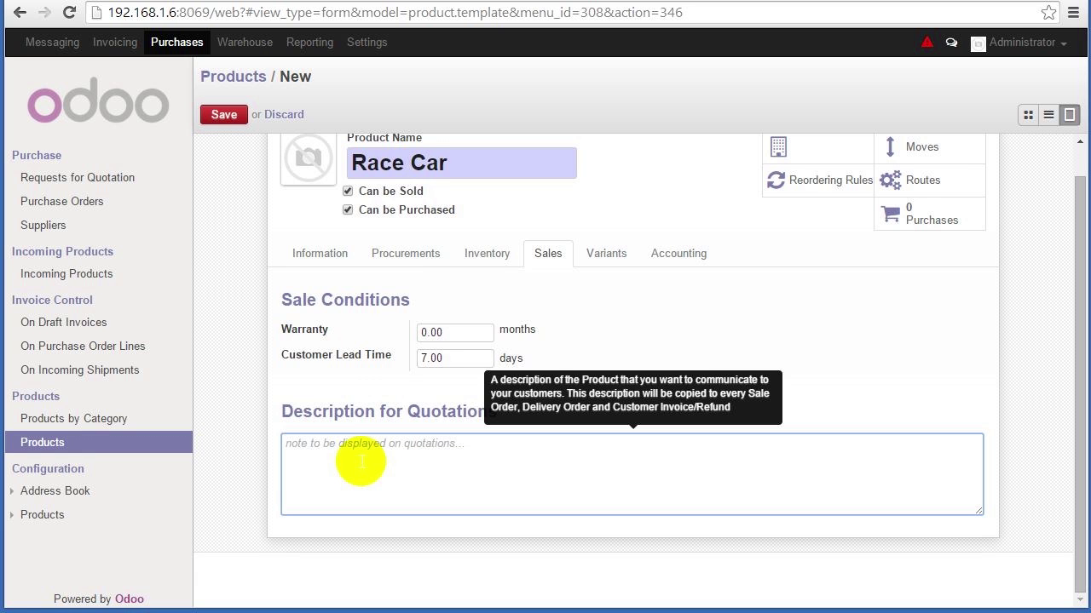
{"action": "scroll", "coordinate": [375, 435], "scroll_direction": "up", "scroll_amount": 1}
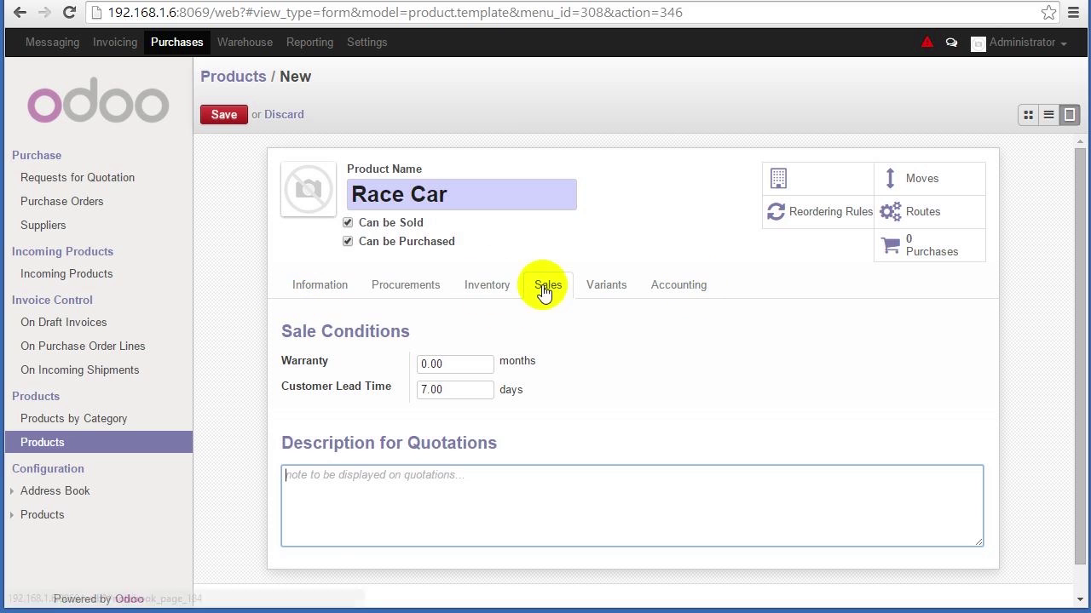
Check the Race Car's procurement details and description for suppliers once more, and save the product
{"action": "left_click", "coordinate": [403, 284]}
{"action": "scroll", "coordinate": [405, 281], "scroll_direction": "down", "scroll_amount": 3}
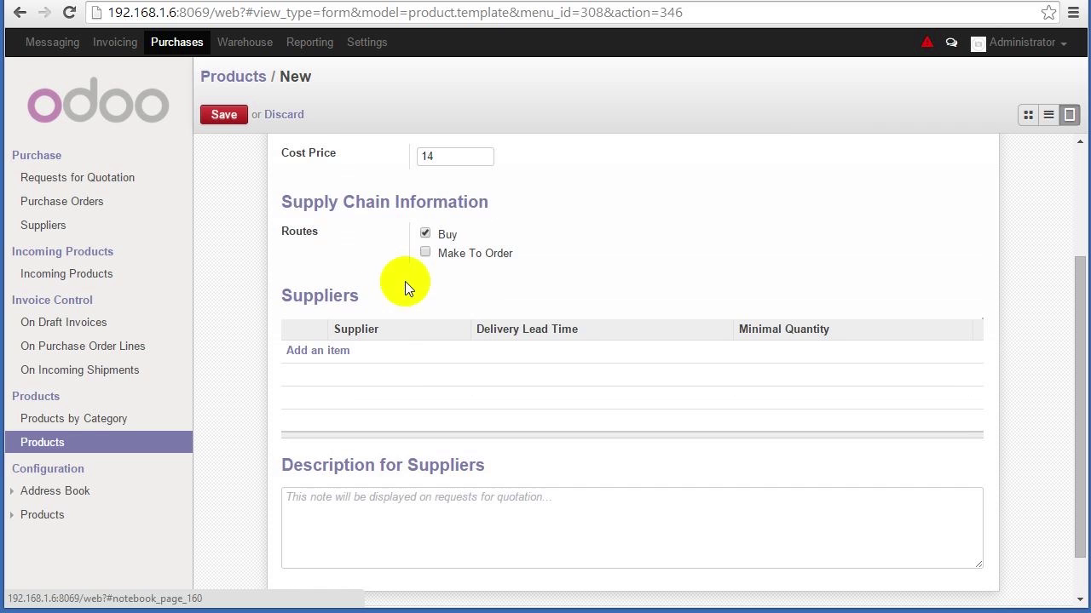
{"action": "scroll", "coordinate": [384, 276], "scroll_direction": "up", "scroll_amount": 3}
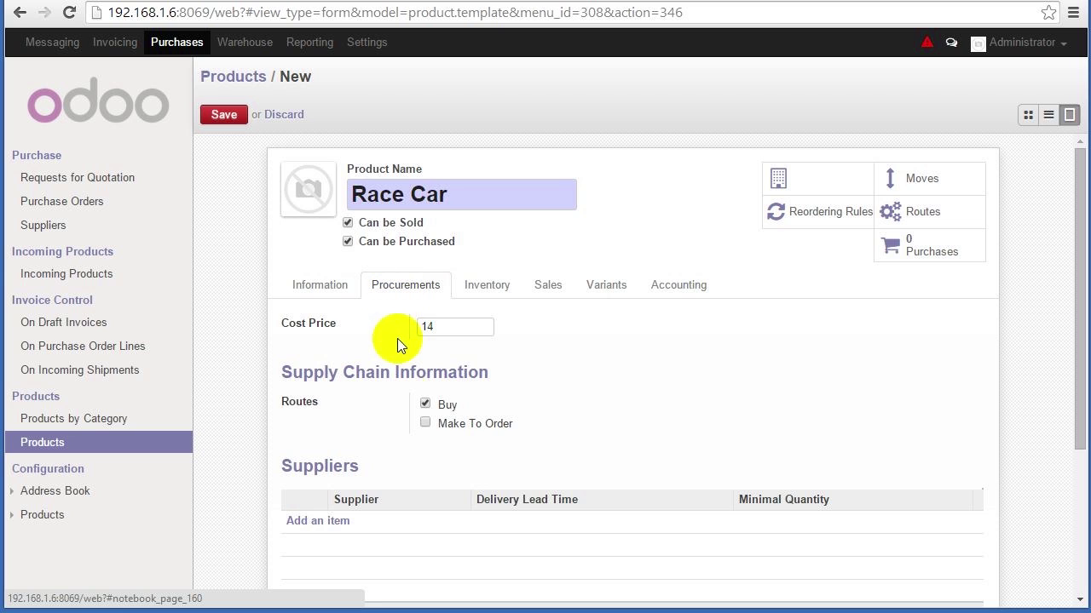
{"action": "scroll", "coordinate": [564, 432], "scroll_direction": "down", "scroll_amount": 1}
{"action": "scroll", "coordinate": [564, 433], "scroll_direction": "down", "scroll_amount": 1}
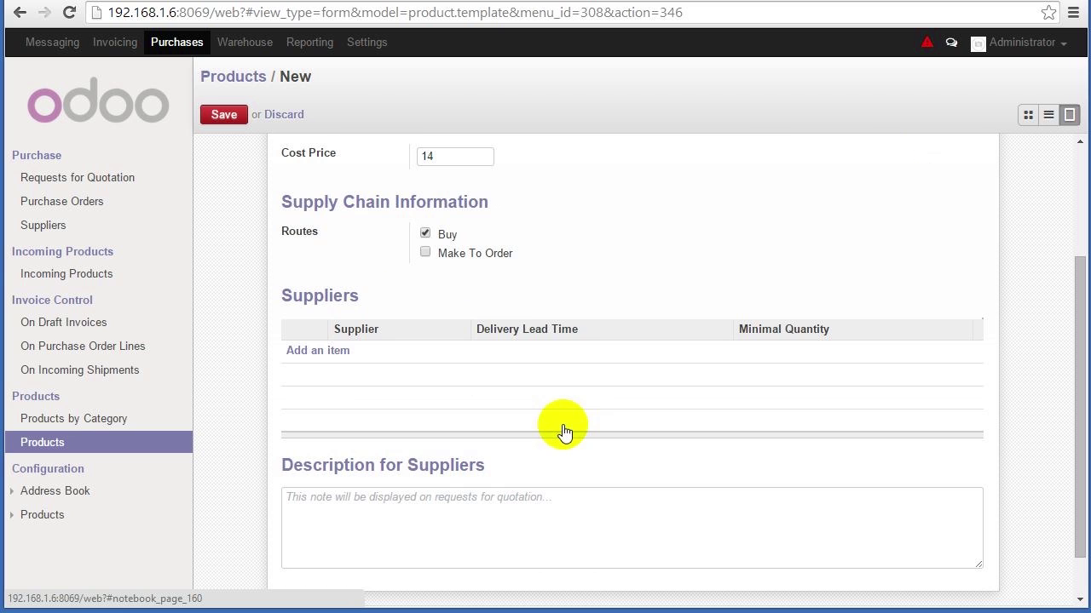
{"action": "left_click", "coordinate": [340, 530]}
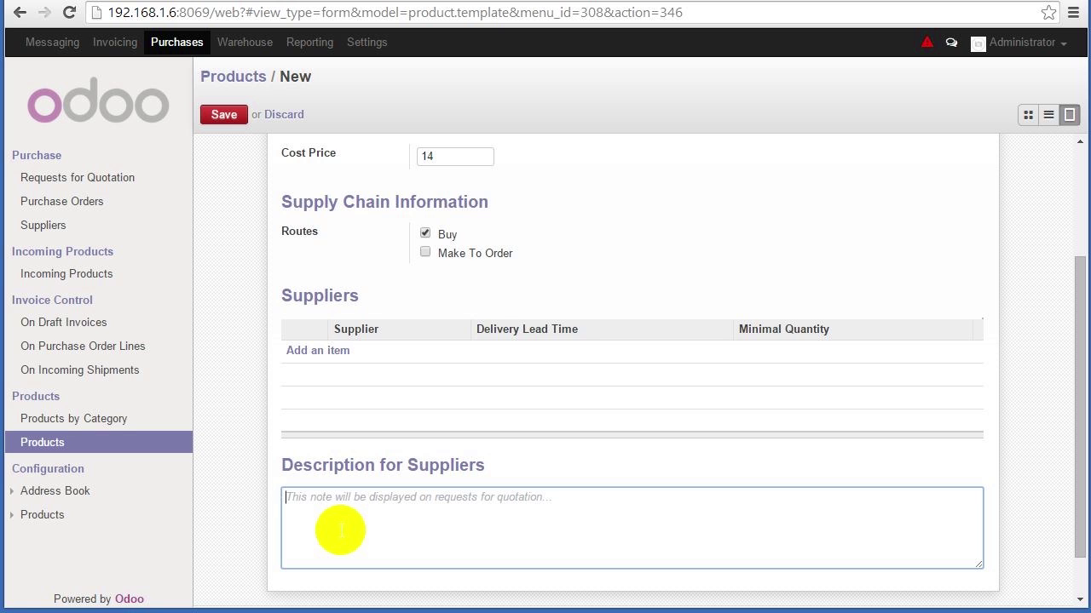
{"action": "scroll", "coordinate": [340, 530], "scroll_direction": "up", "scroll_amount": 2}
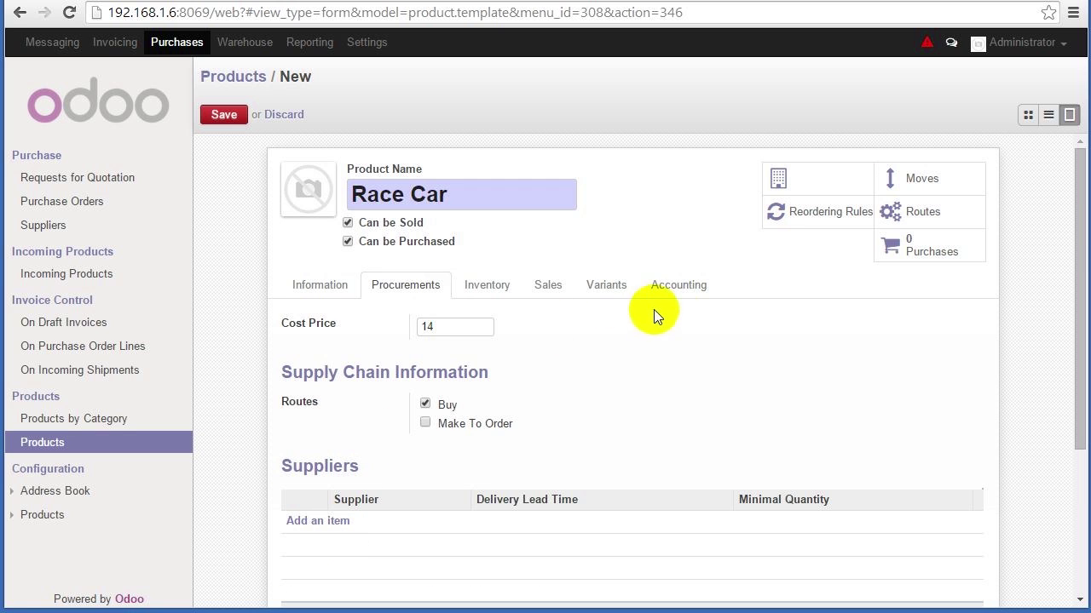
{"action": "left_click", "coordinate": [220, 117]}
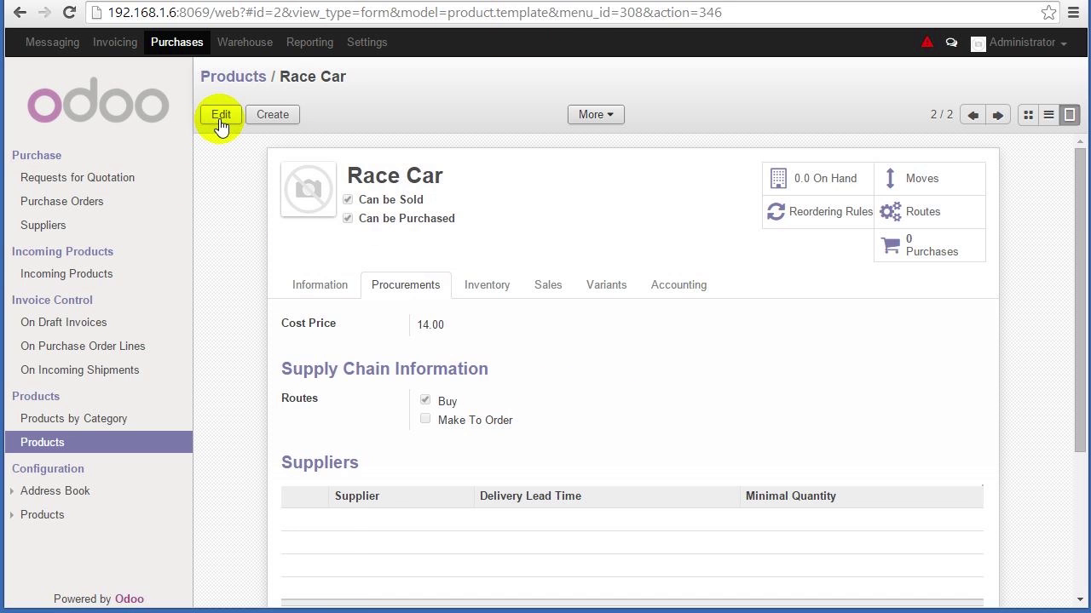
View the requests for quotation, and start a new purchase order
{"action": "left_click", "coordinate": [109, 186]}
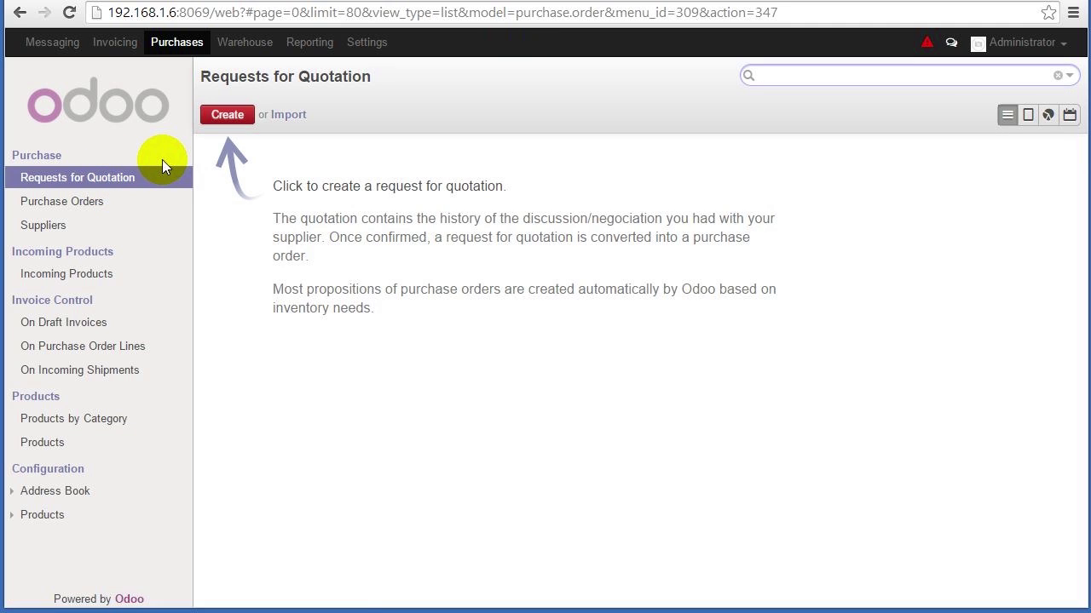
{"action": "left_click", "coordinate": [92, 207]}
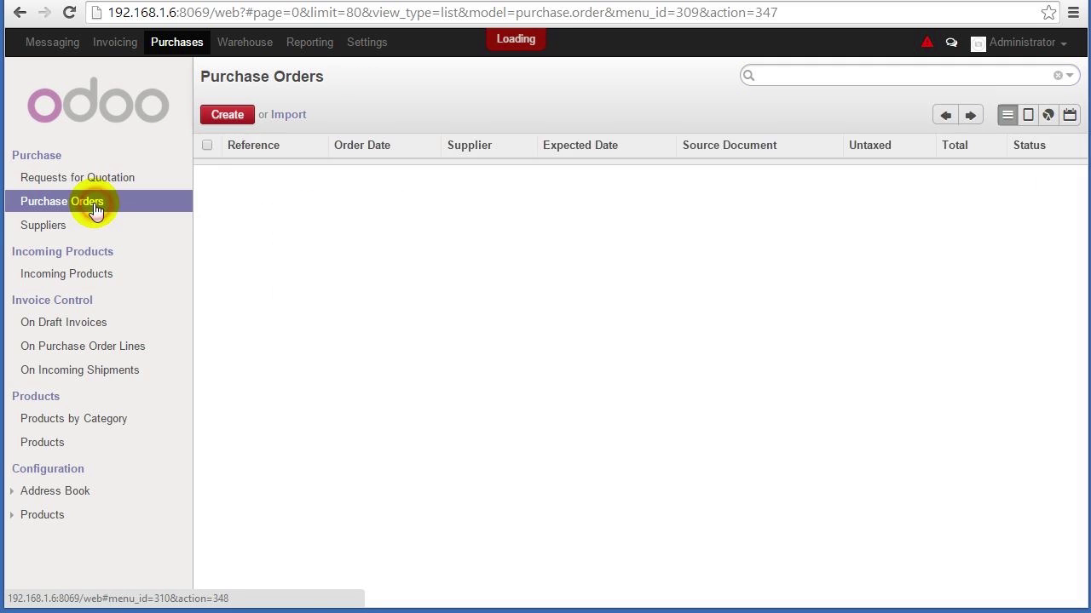
{"action": "left_click", "coordinate": [226, 117]}
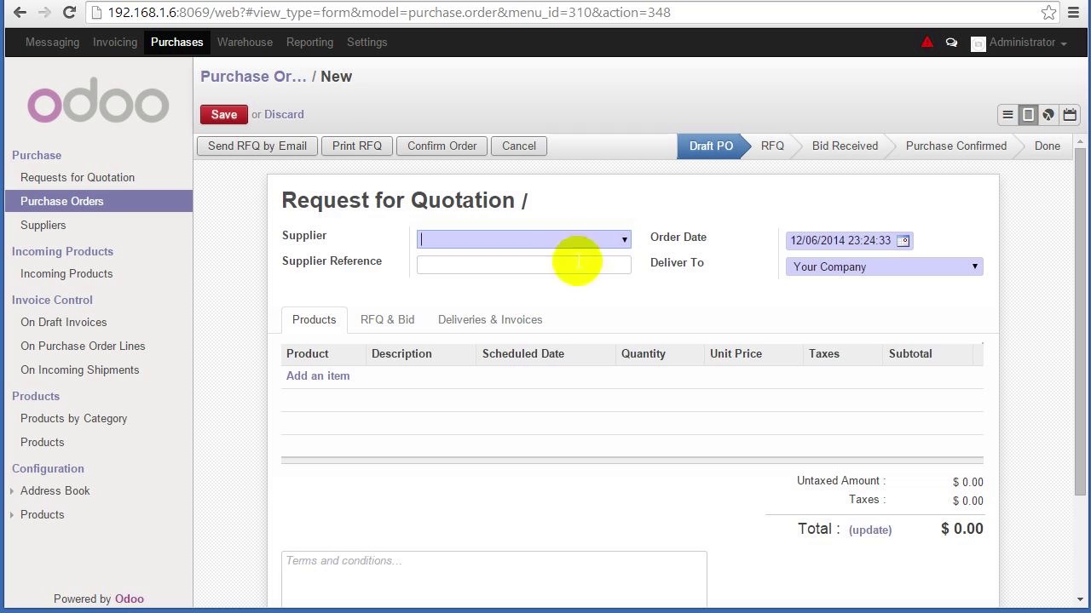
Start a new supplier record from the purchase order, mark it as a company and name it Acme Toys
{"action": "left_click", "coordinate": [623, 242]}
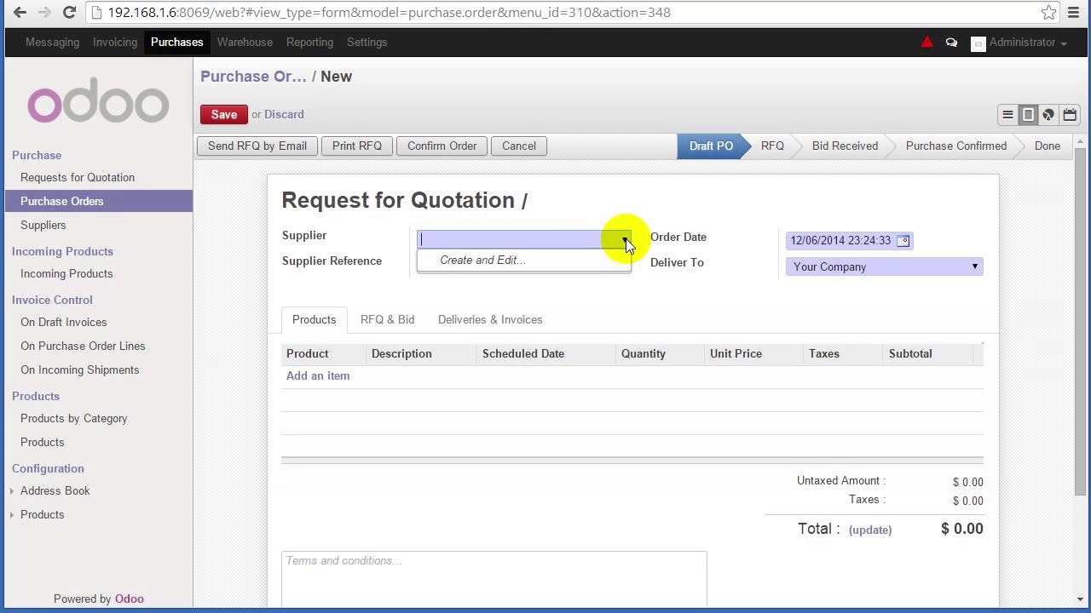
{"action": "left_click", "coordinate": [521, 263]}
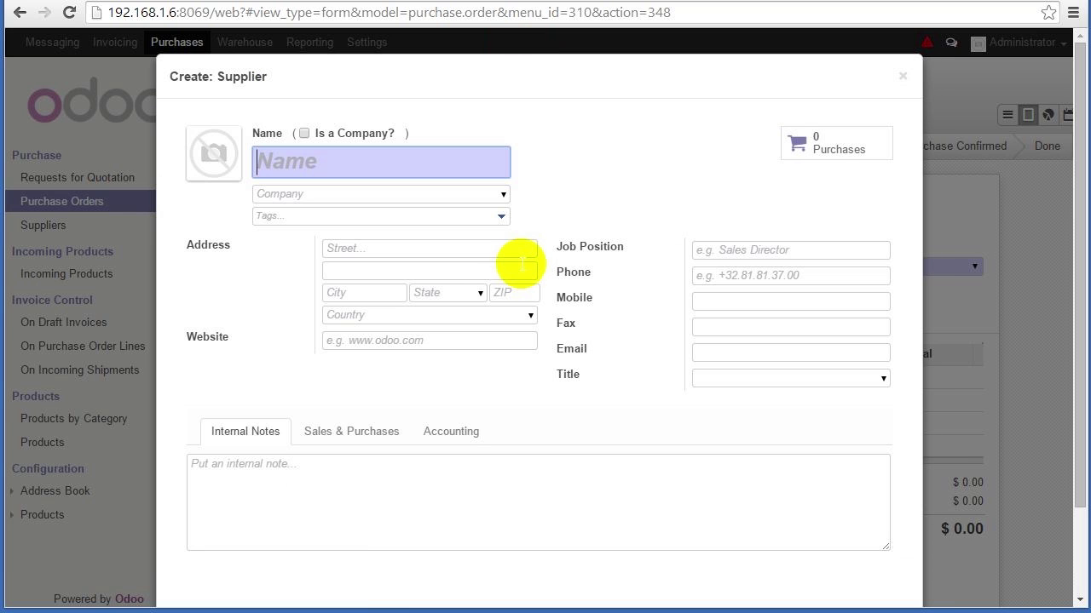
{"action": "left_click", "coordinate": [304, 134]}
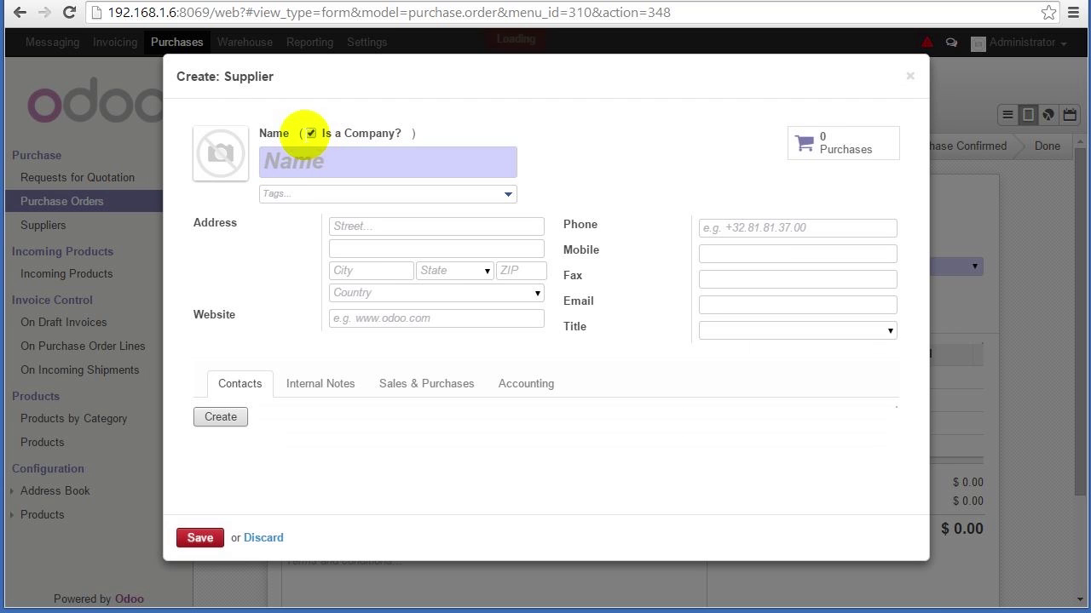
{"action": "left_click", "coordinate": [308, 158]}
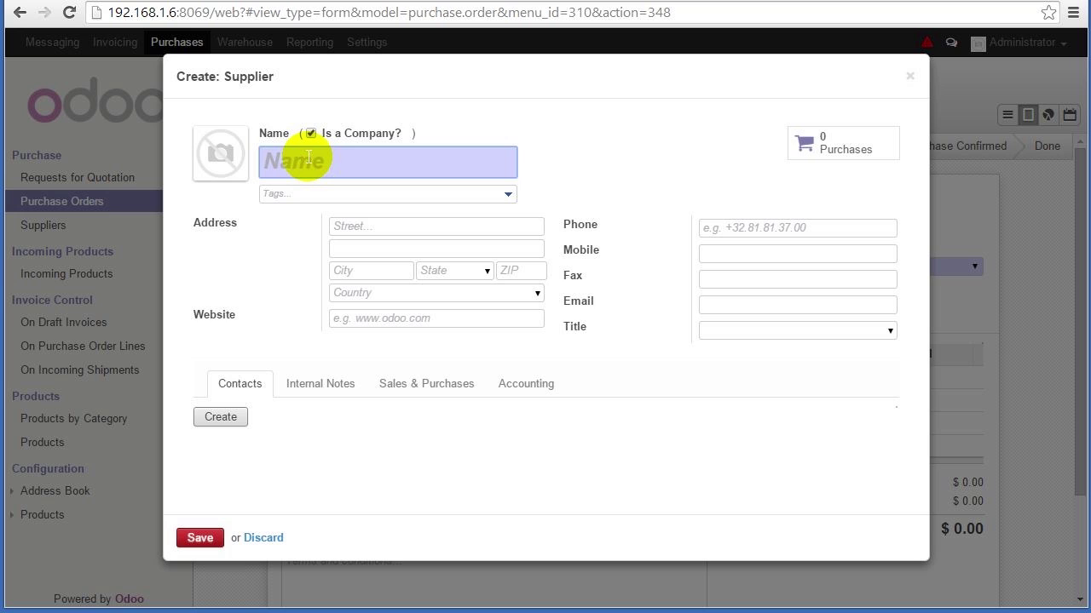
{"action": "type", "text": "Amc"}
{"action": "key", "text": "BackSpace"}
{"action": "key", "text": "BackSpace"}
{"action": "type", "text": "cme"}
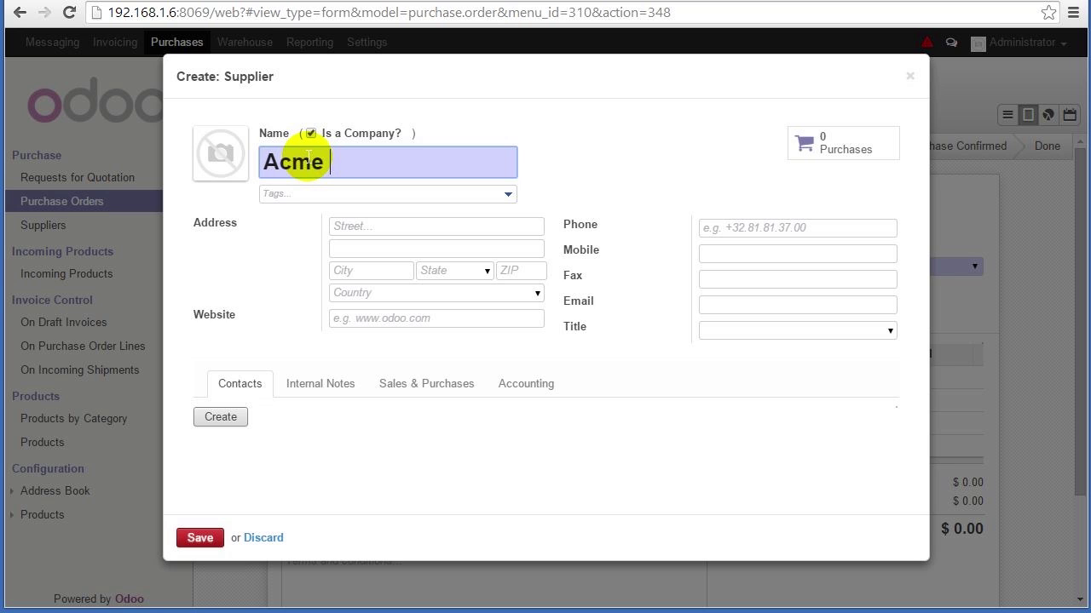
{"action": "type", "text": " Toys"}
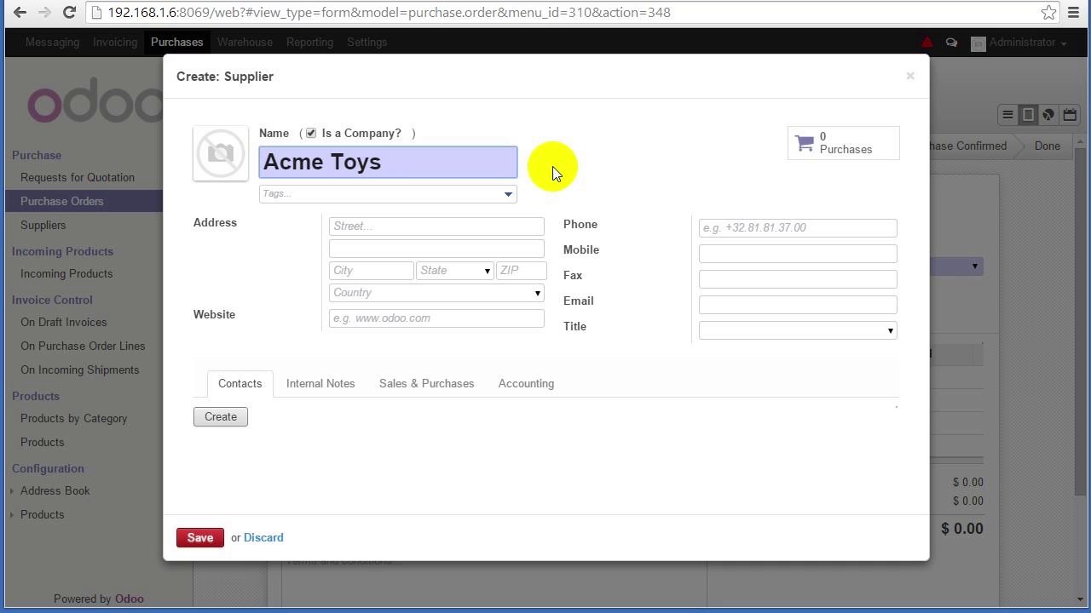
Fill in the supplier's street, city, state and ZIP code, and save Acme Toys as the order's supplier
{"action": "left_click", "coordinate": [505, 223]}
{"action": "type", "text": "3499 Main"}
{"action": "key", "text": "Tab"}
{"action": "key", "text": "Tab"}
{"action": "type", "text": "Carbondale"}
{"action": "key", "text": "Tab"}
{"action": "type", "text": "Il"}
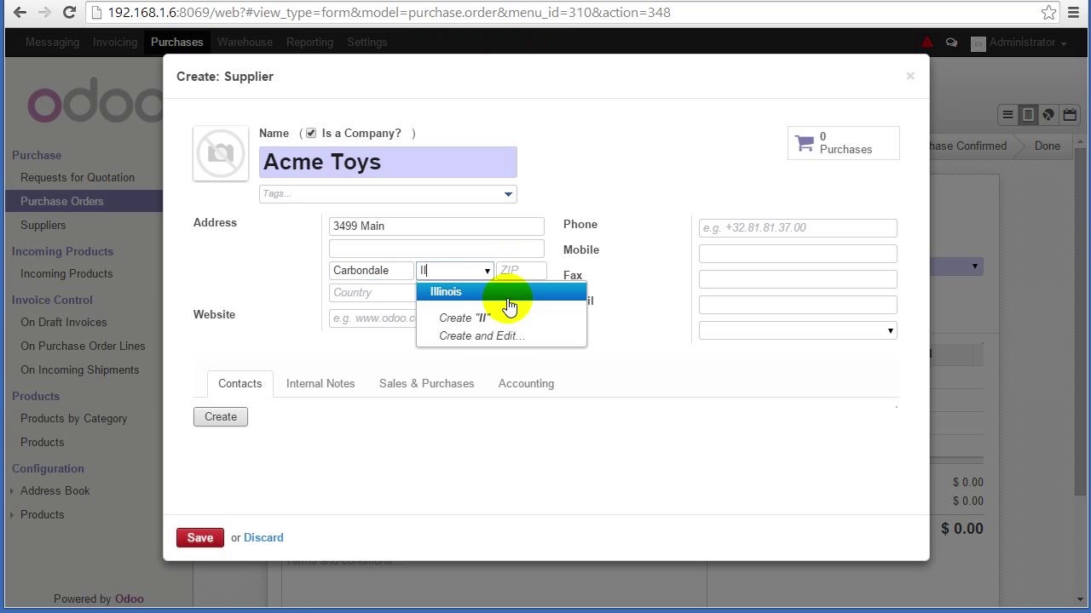
{"action": "left_click", "coordinate": [515, 271]}
{"action": "type", "text": "62901"}
{"action": "key", "text": "Tab"}
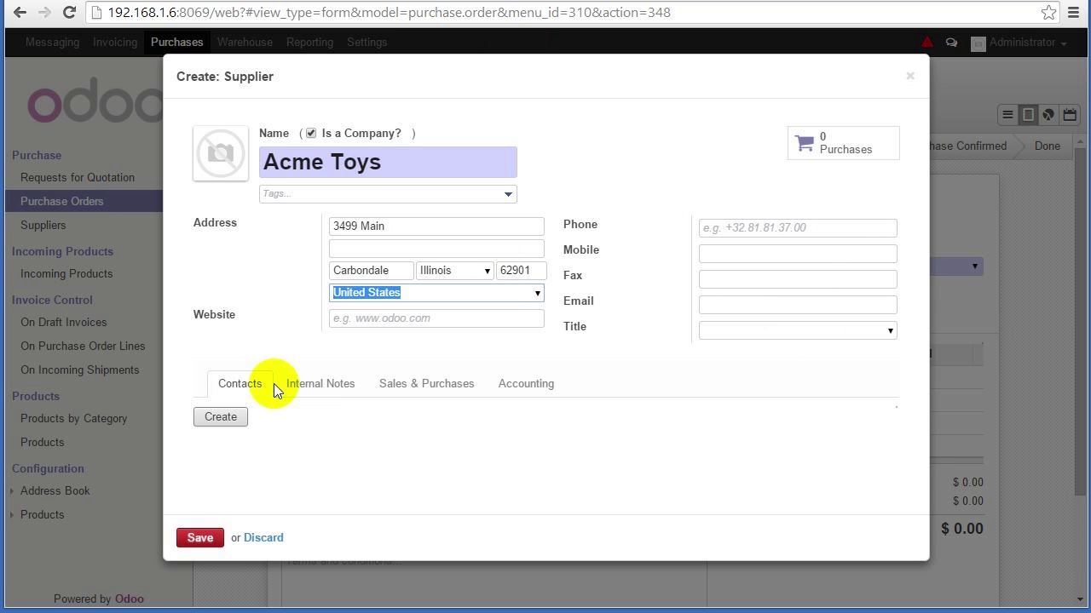
{"action": "left_click", "coordinate": [200, 539]}
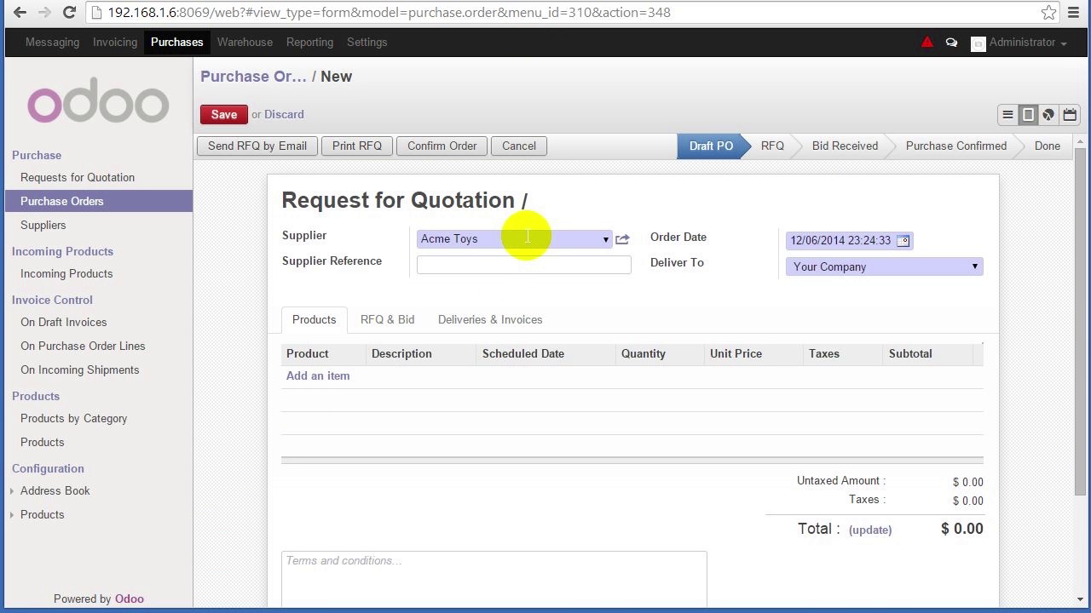
Enter the supplier's quote number, prefixed with ACME-Quote:, as the purchase order's supplier reference
{"action": "left_click", "coordinate": [485, 267]}
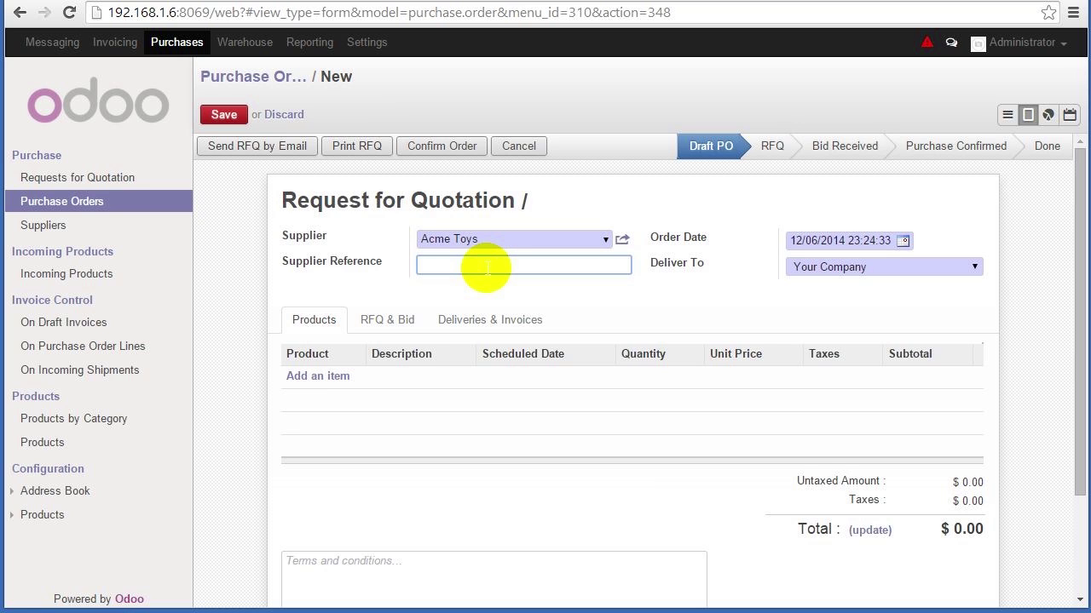
{"action": "type", "text": "ACME-Quote: 94821"}
{"action": "left_click_drag", "start_coordinate": [545, 264], "coordinate": [406, 266]}
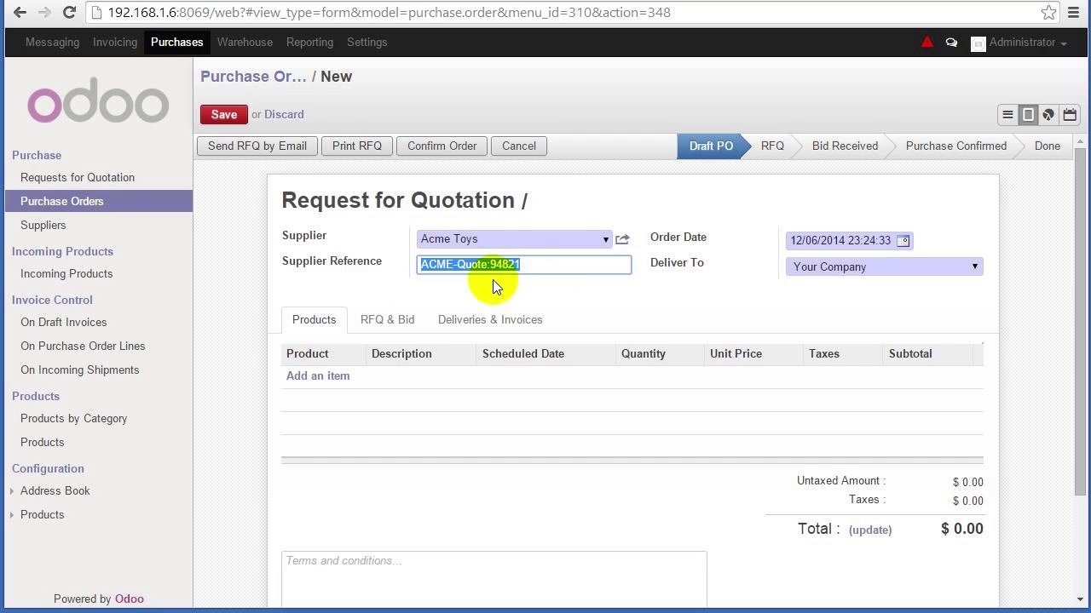
{"action": "left_click", "coordinate": [515, 264]}
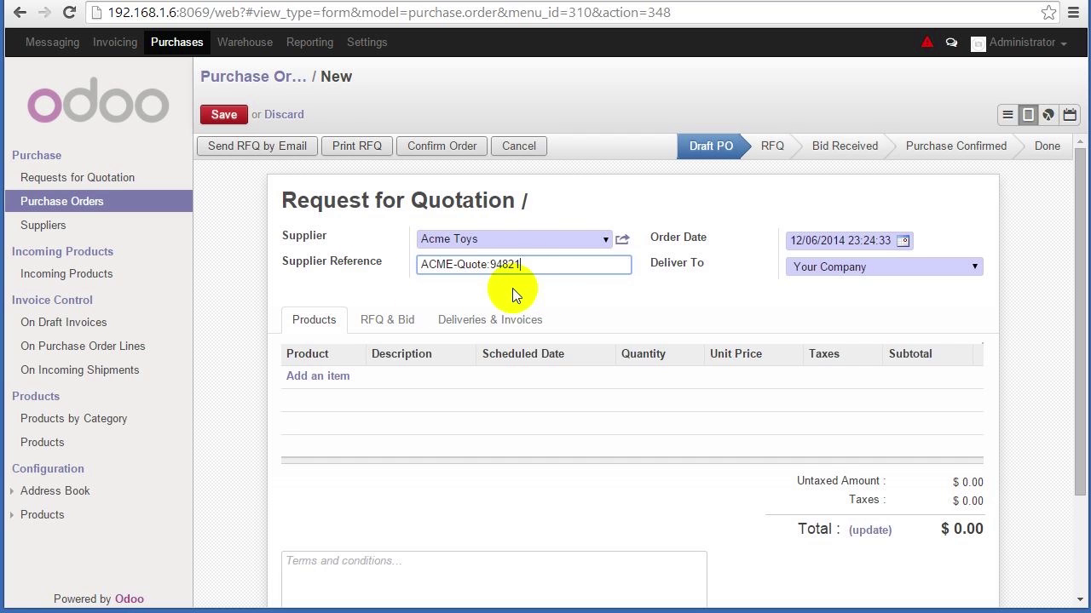
Add a Race Car product line to the order with a quantity of 250
{"action": "left_click", "coordinate": [339, 378]}
{"action": "type", "text": "Ra"}
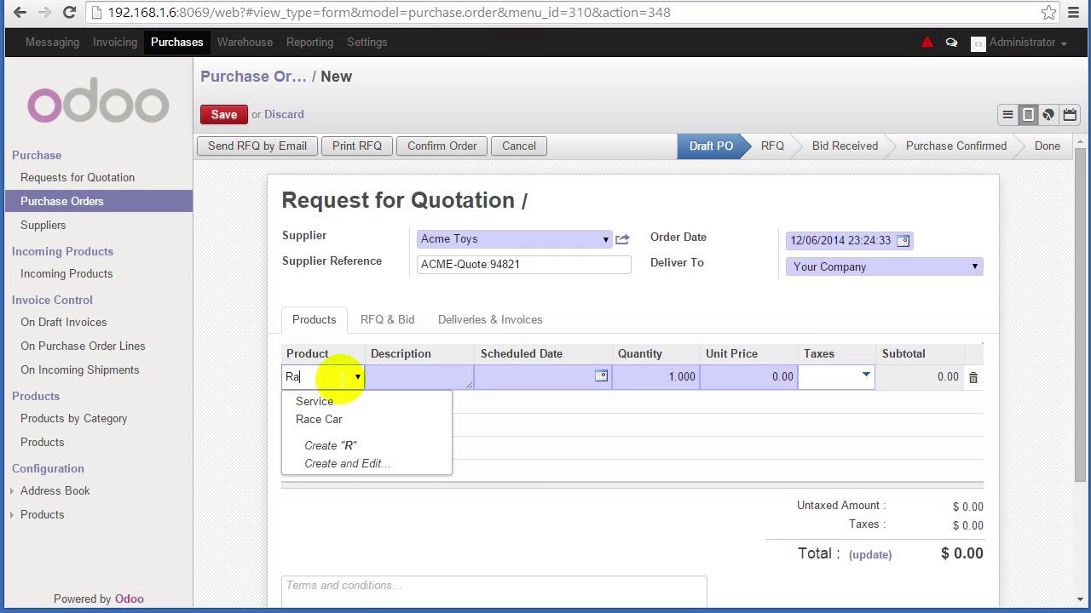
{"action": "left_click", "coordinate": [337, 402]}
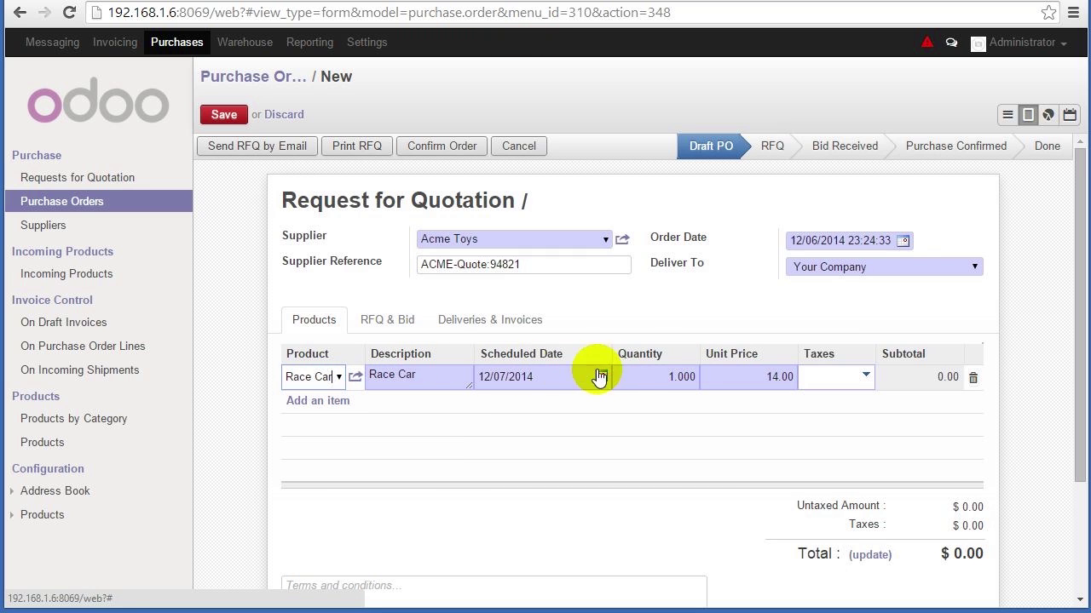
{"action": "left_click", "coordinate": [761, 380]}
{"action": "left_click", "coordinate": [660, 379]}
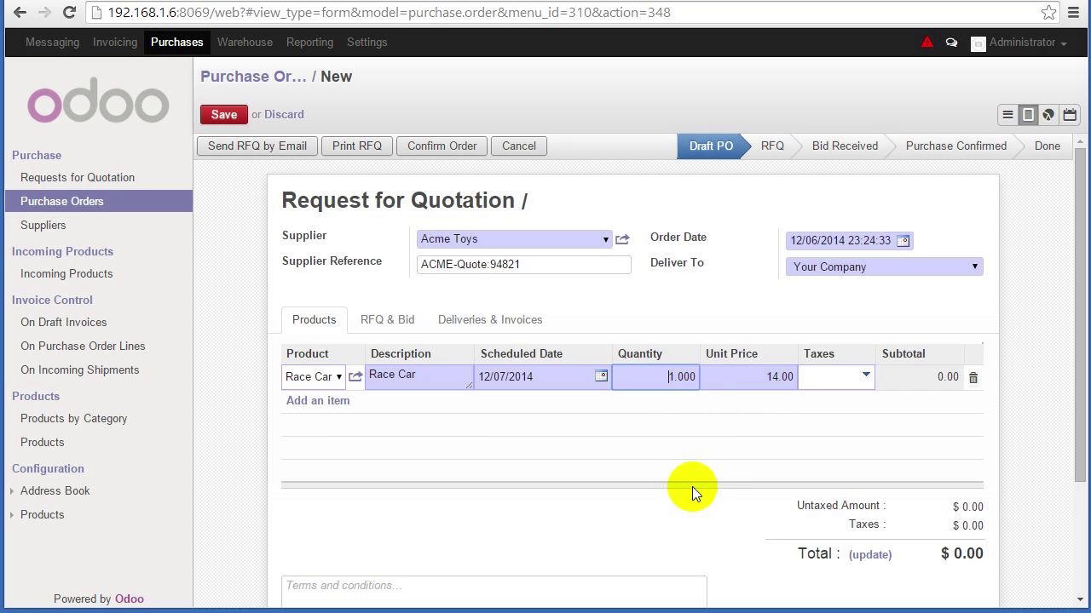
{"action": "type", "text": "23"}
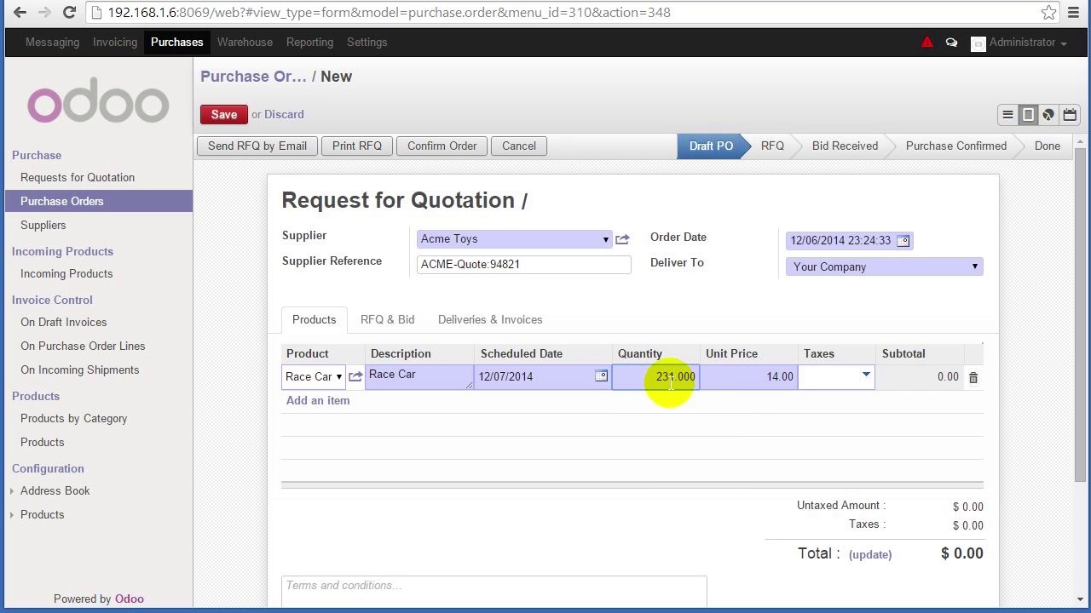
{"action": "double_click", "coordinate": [670, 376]}
{"action": "left_click_drag", "start_coordinate": [672, 381], "coordinate": [664, 380]}
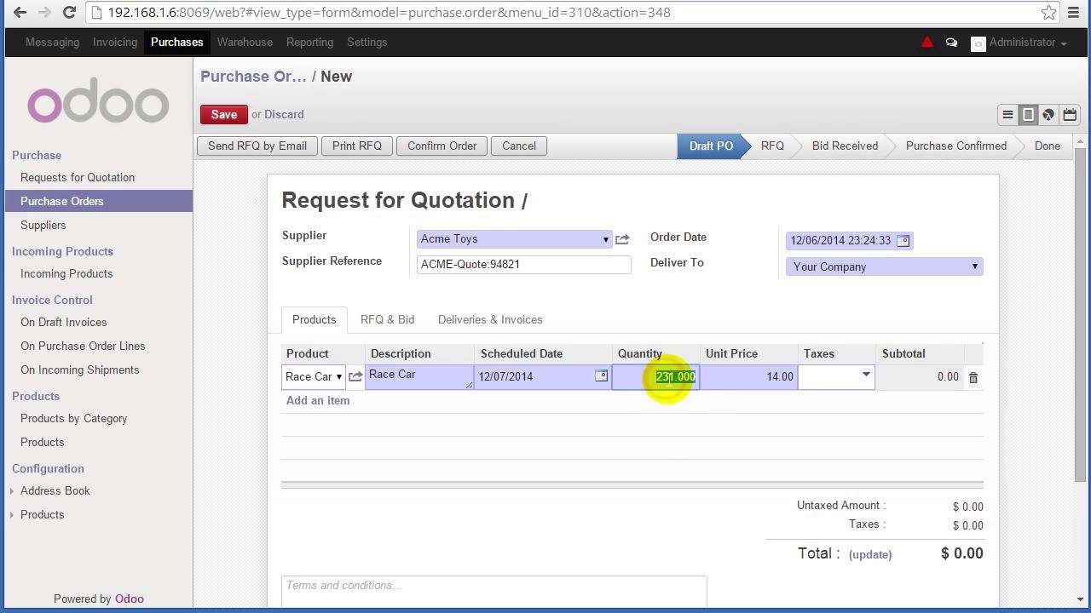
{"action": "type", "text": "250"}
{"action": "key", "text": "Tab"}
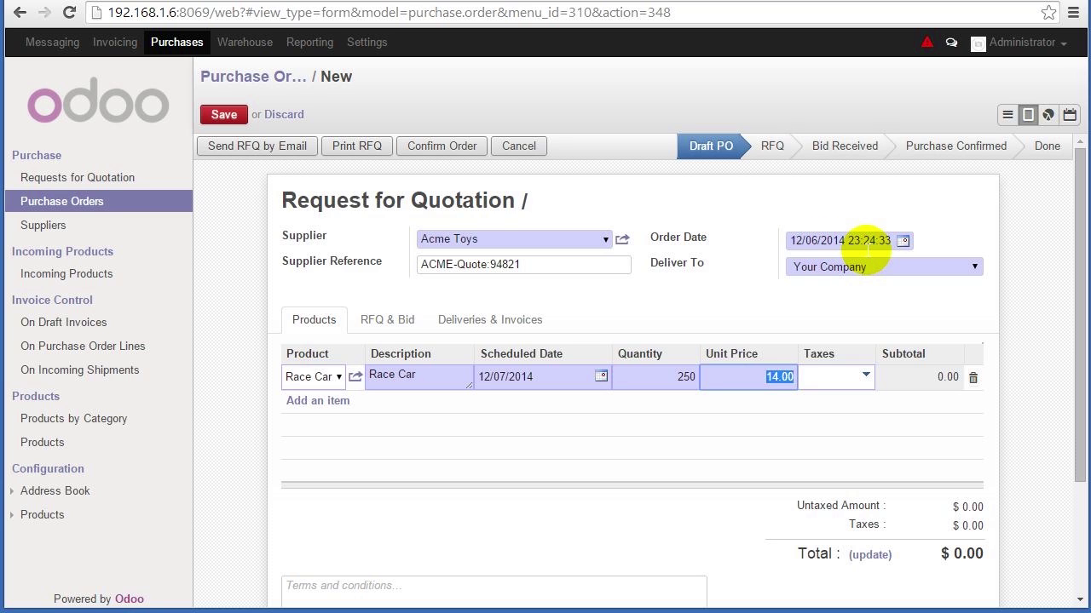
Set the Race Car line's scheduled date to 12/10/2014, update the order total and save the order
{"action": "left_click", "coordinate": [505, 378]}
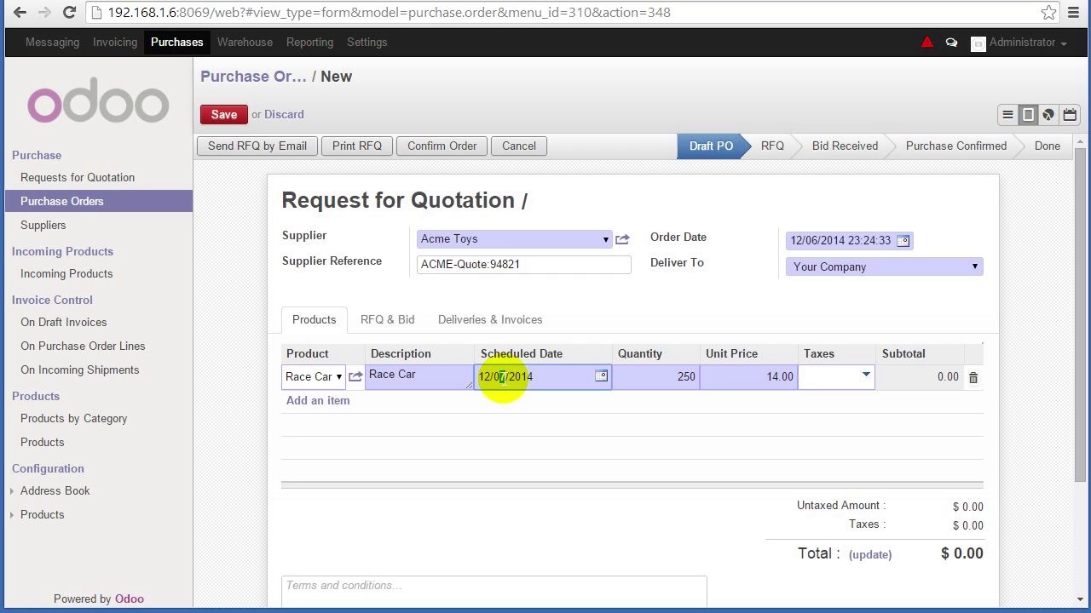
{"action": "left_click", "coordinate": [504, 380]}
{"action": "left_click", "coordinate": [502, 378]}
{"action": "left_click", "coordinate": [504, 378]}
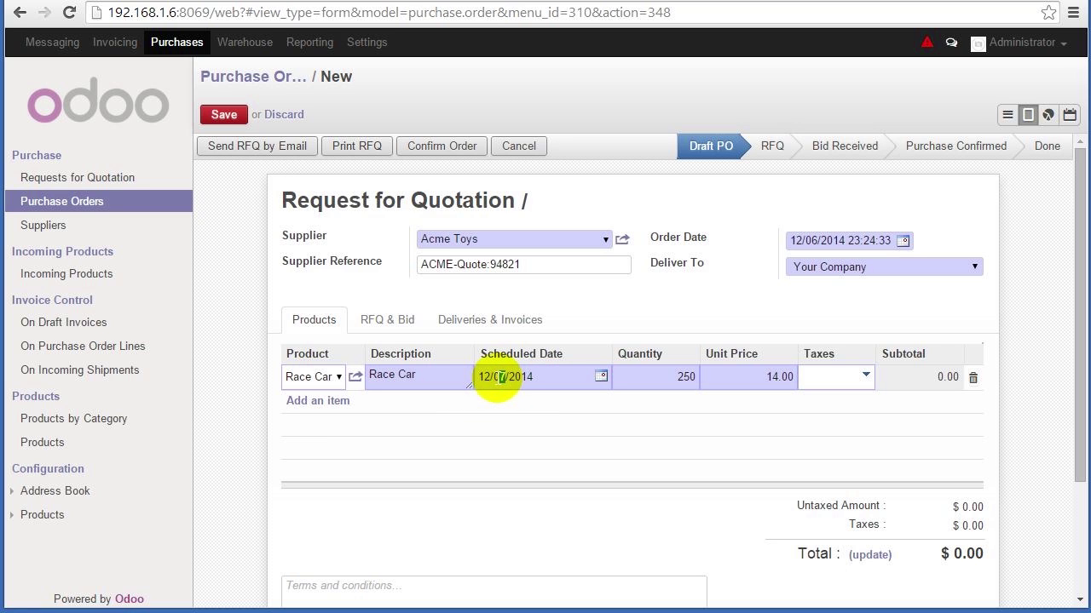
{"action": "double_click", "coordinate": [502, 380]}
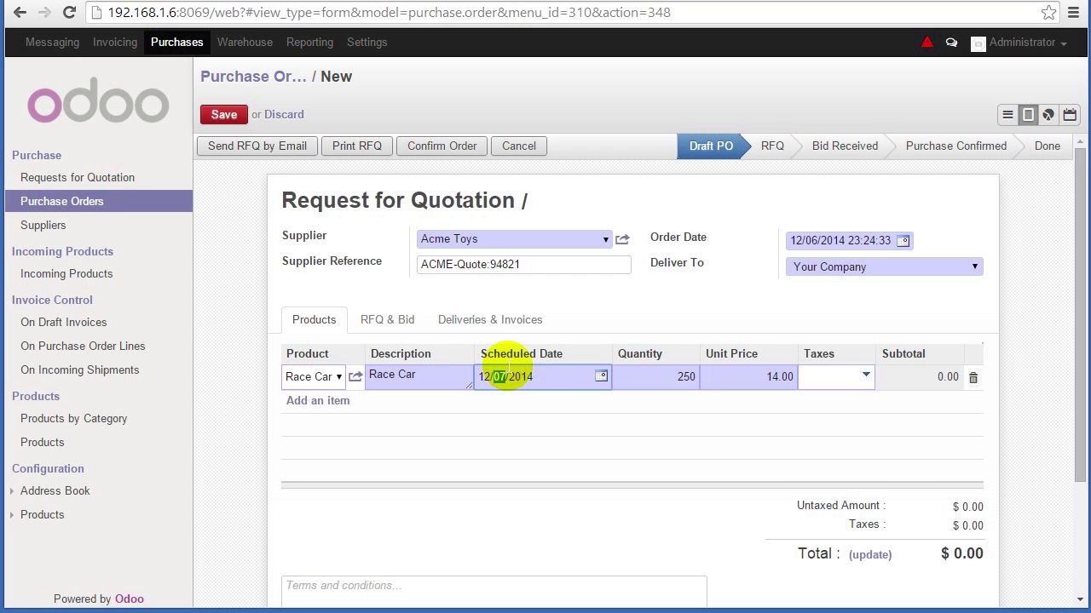
{"action": "type", "text": "10"}
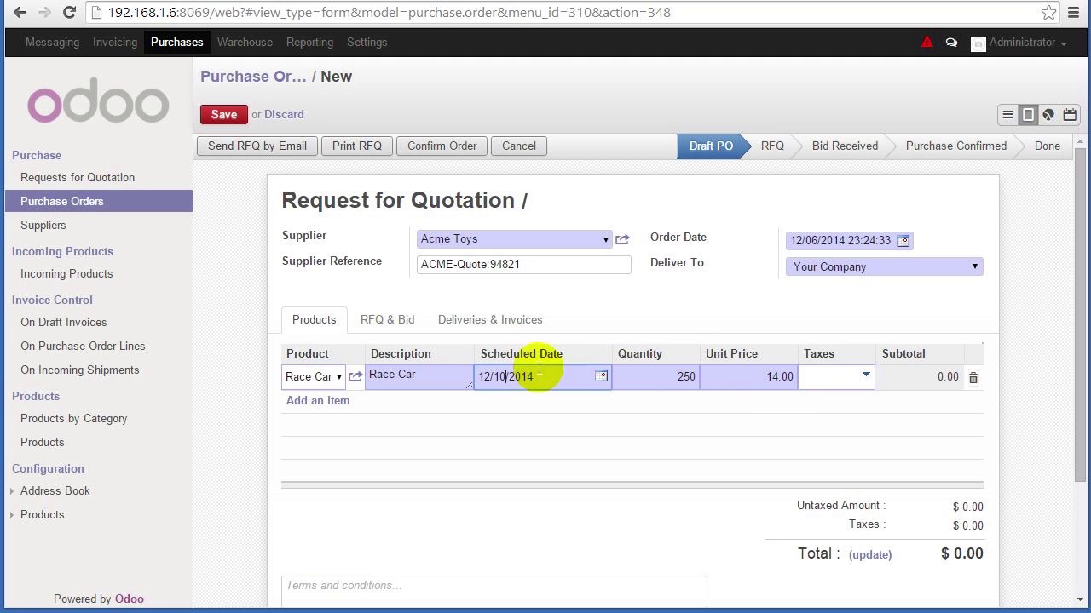
{"action": "left_click", "coordinate": [870, 555]}
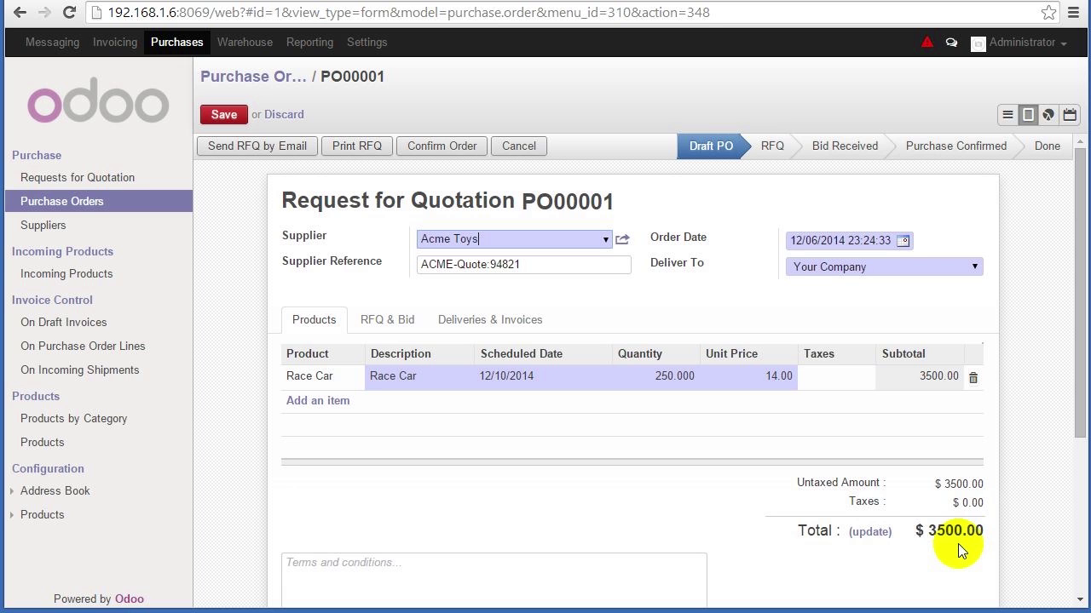
{"action": "left_click", "coordinate": [221, 114]}
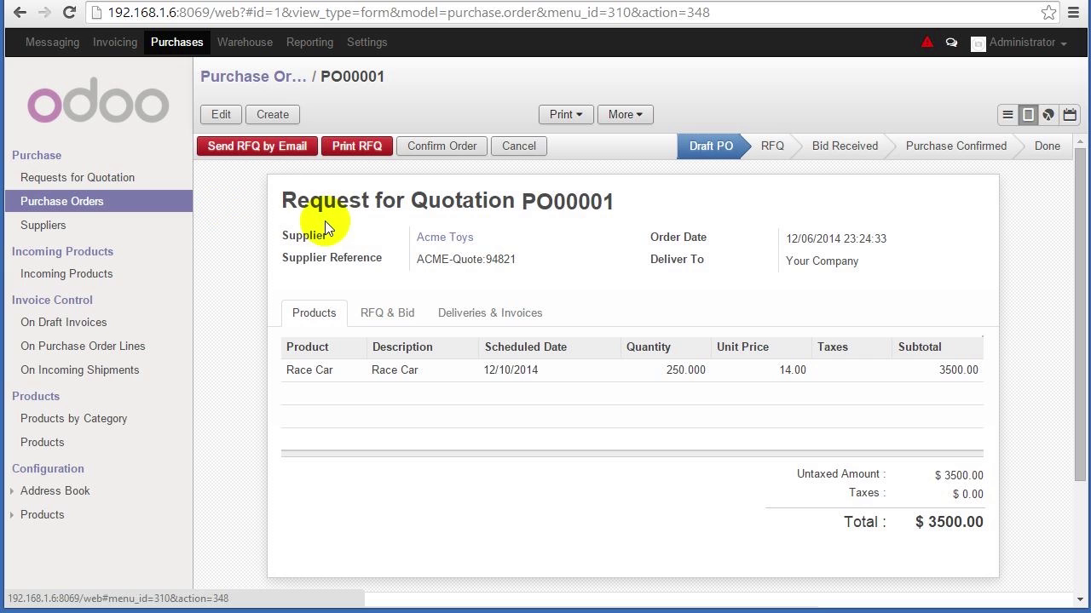
Compare the purchase orders list with the requests for quotation list to find where the draft order is filed
{"action": "left_click", "coordinate": [64, 206]}
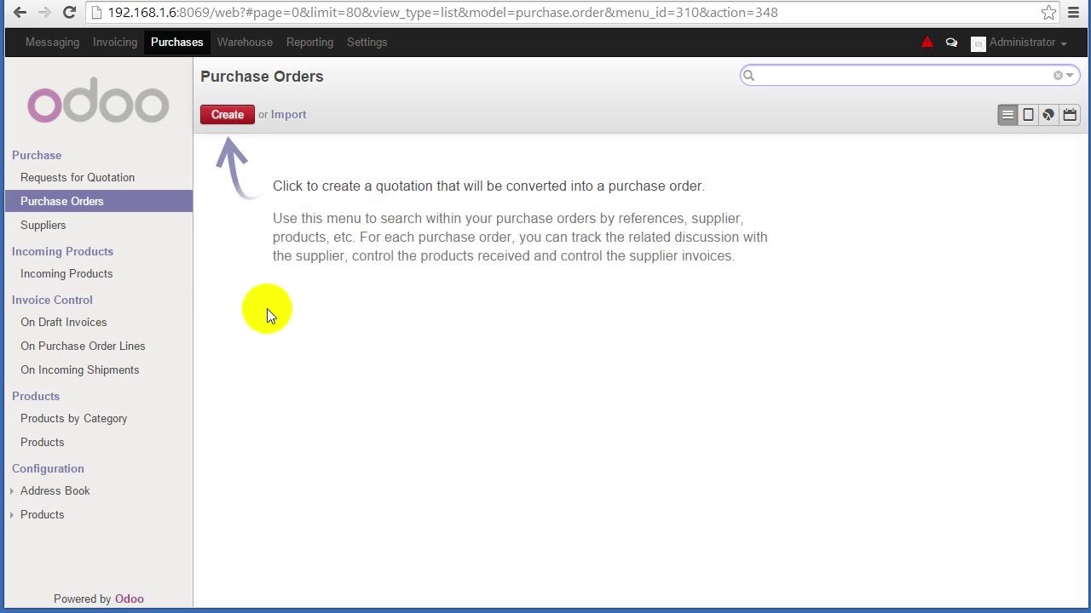
{"action": "left_click", "coordinate": [95, 185]}
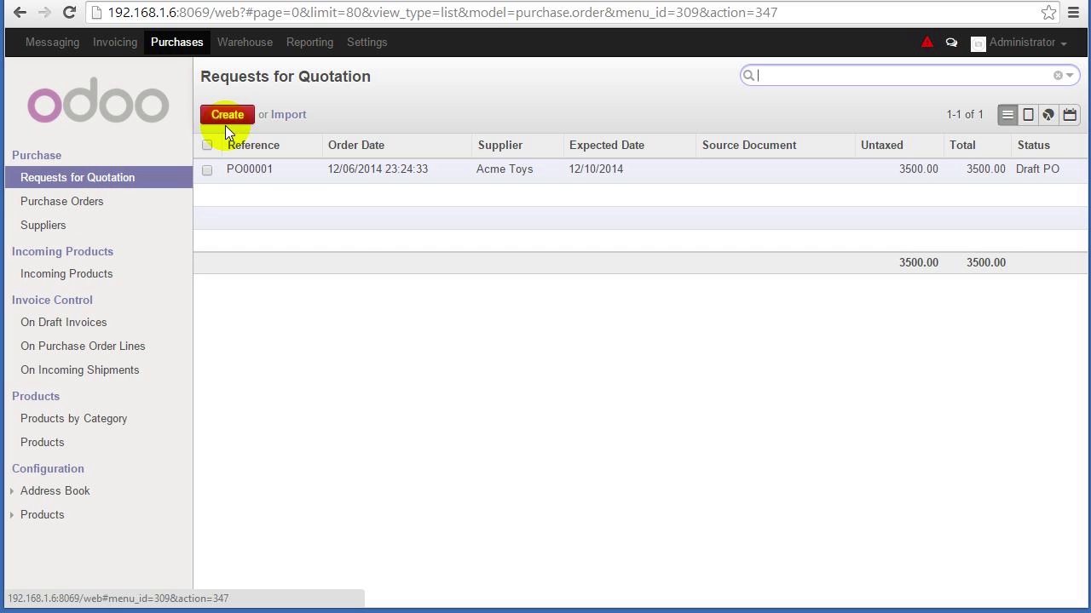
{"action": "left_click", "coordinate": [68, 201]}
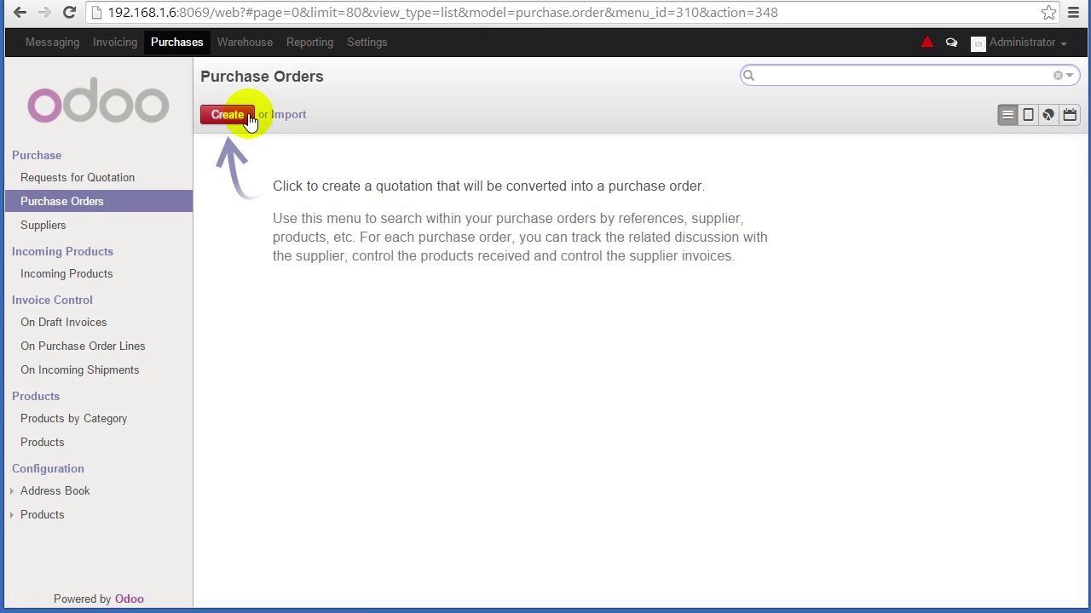
{"action": "left_click", "coordinate": [97, 180]}
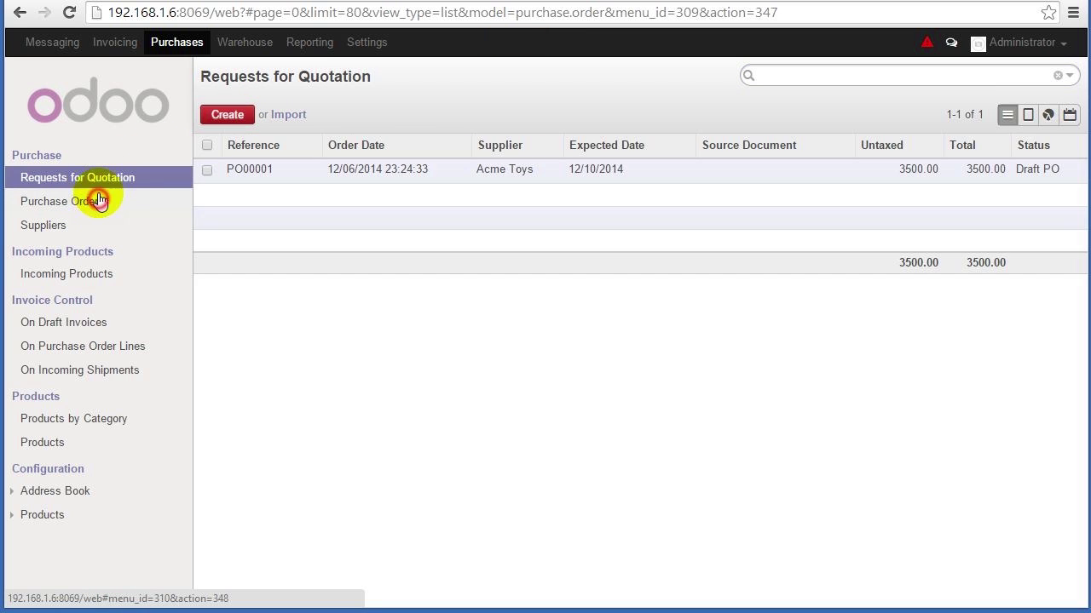
{"action": "left_click", "coordinate": [98, 195]}
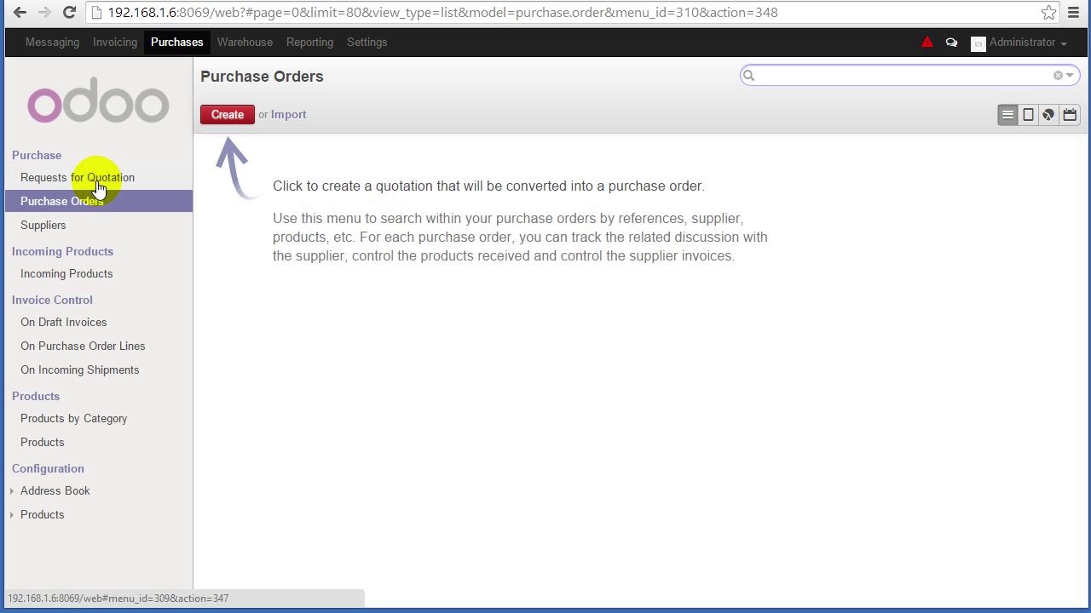
{"action": "left_click", "coordinate": [90, 175]}
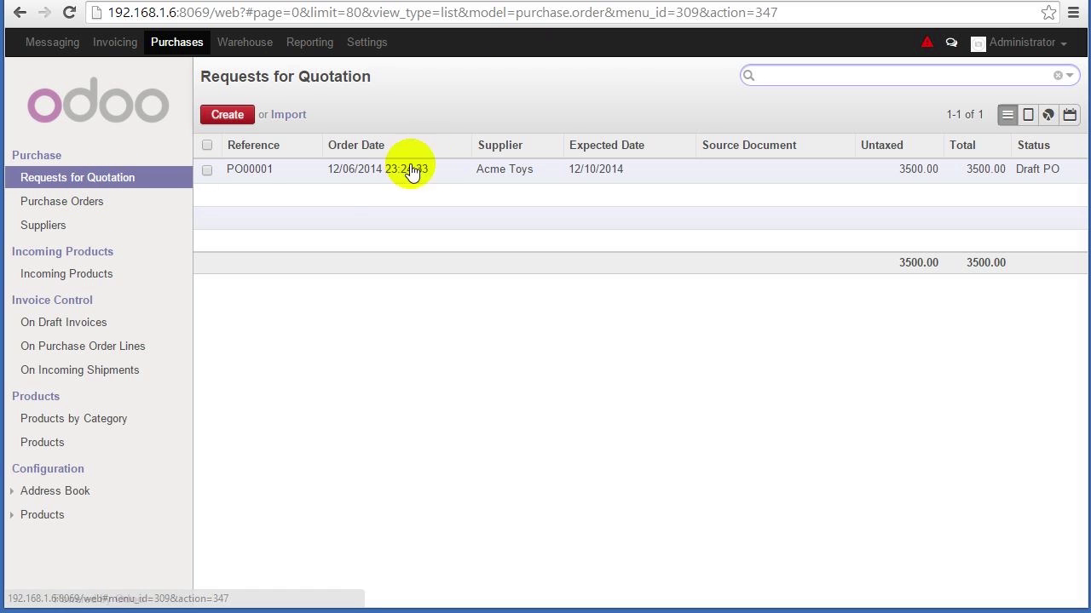
Open the Acme Toys request for quotation and review its product lines and its RFQ and bid details
{"action": "left_click", "coordinate": [345, 177]}
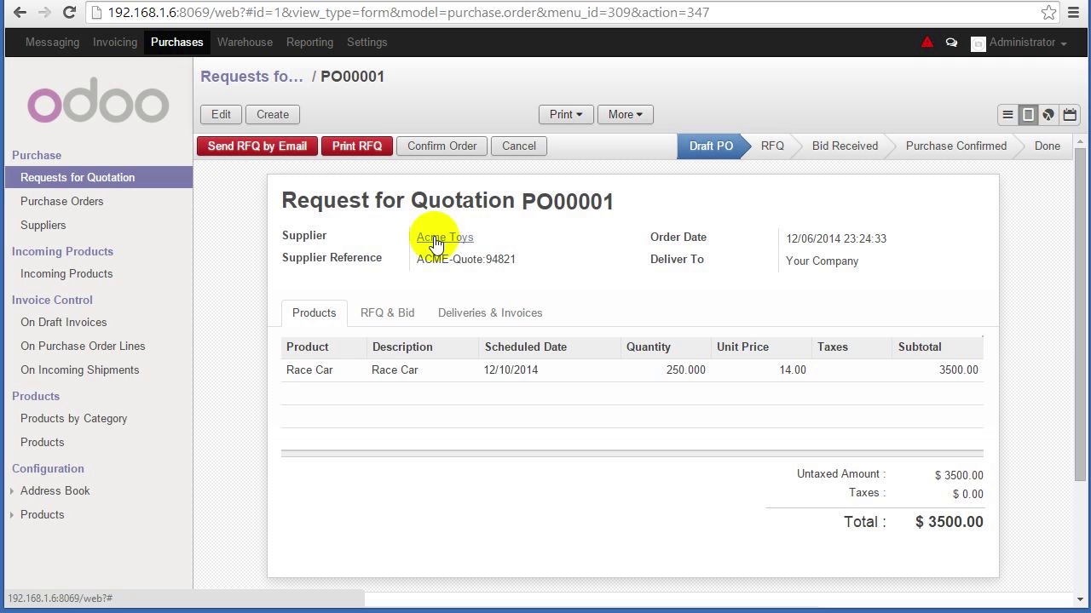
{"action": "left_click", "coordinate": [388, 329]}
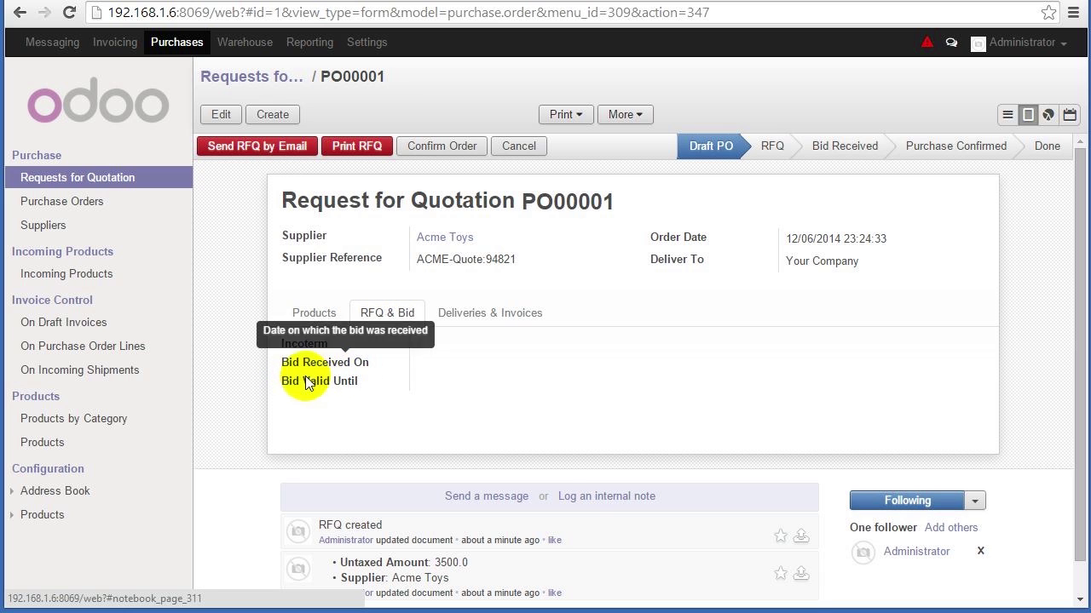
{"action": "mouse_move", "coordinate": [362, 385]}
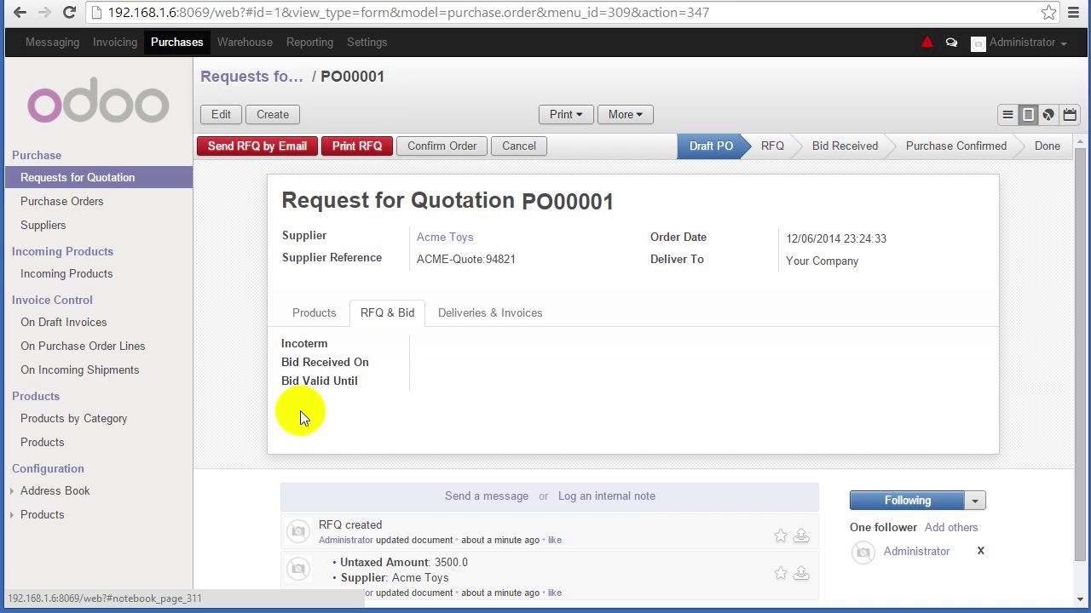
{"action": "left_click", "coordinate": [294, 312]}
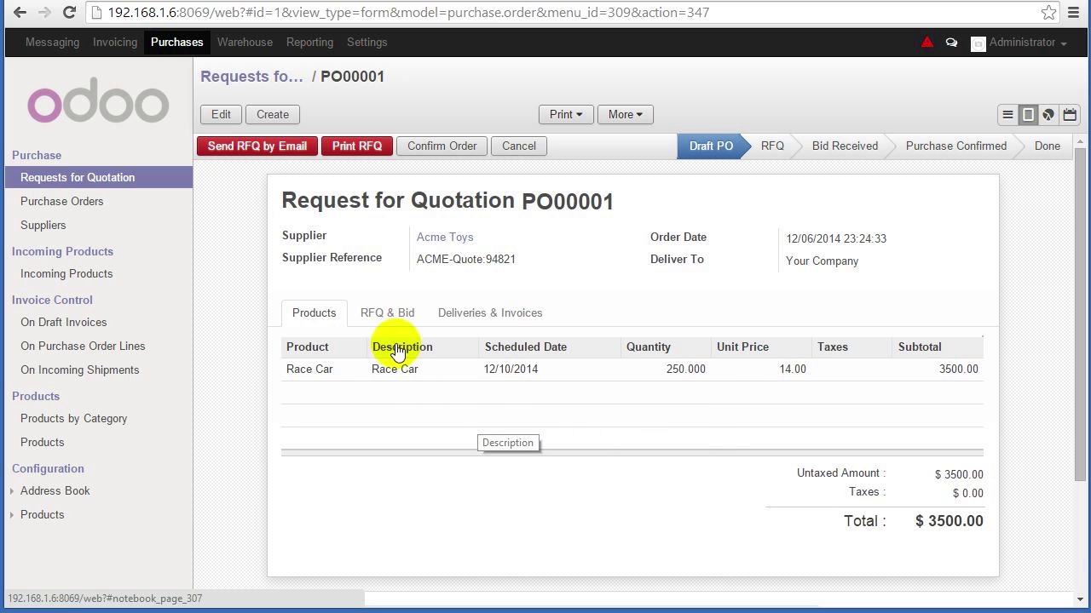
{"action": "left_click", "coordinate": [379, 314]}
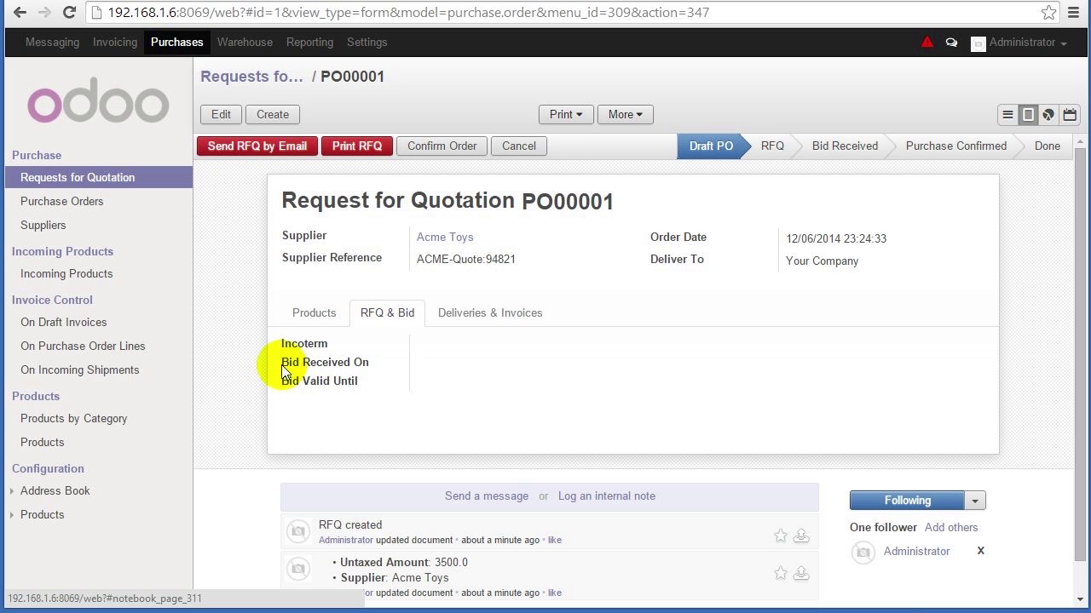
Set the request's Bid Valid Until date to 12/06/2014, check the order status stages, and save the request
{"action": "left_click", "coordinate": [217, 114]}
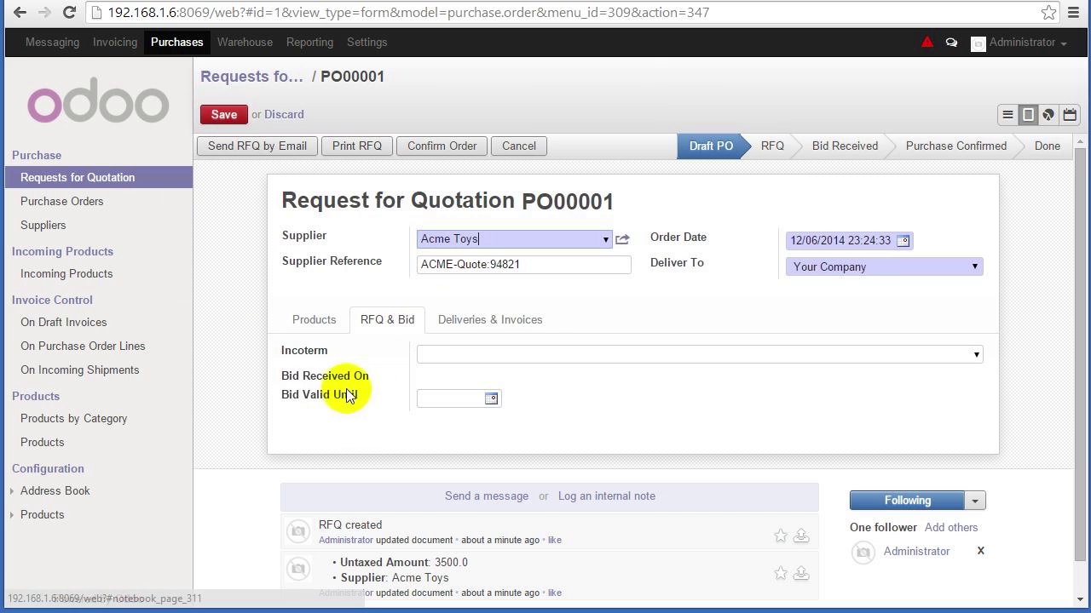
{"action": "left_click", "coordinate": [490, 402]}
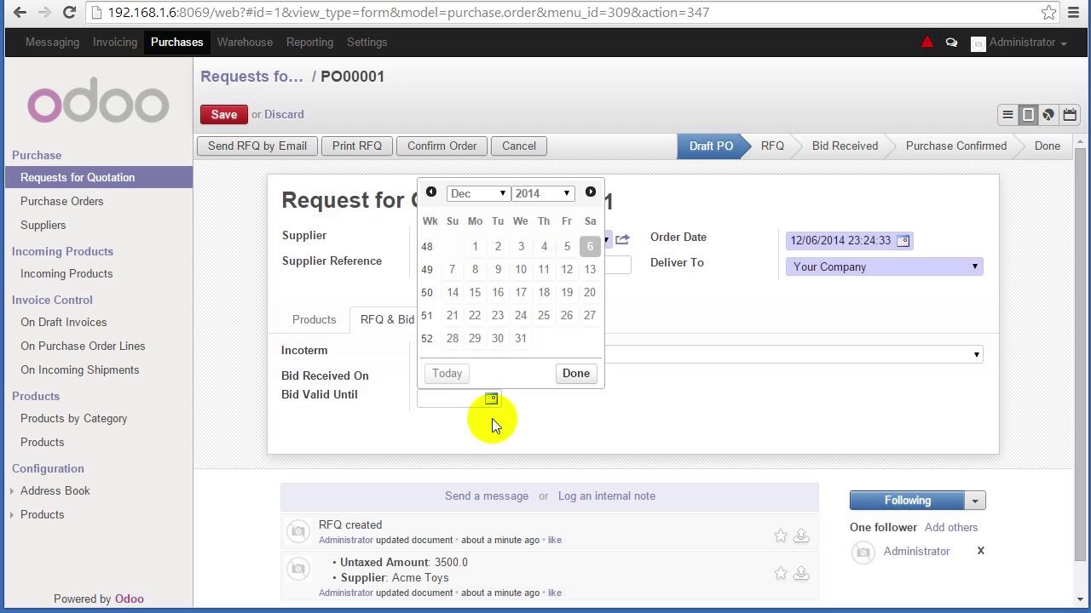
{"action": "left_click", "coordinate": [694, 410]}
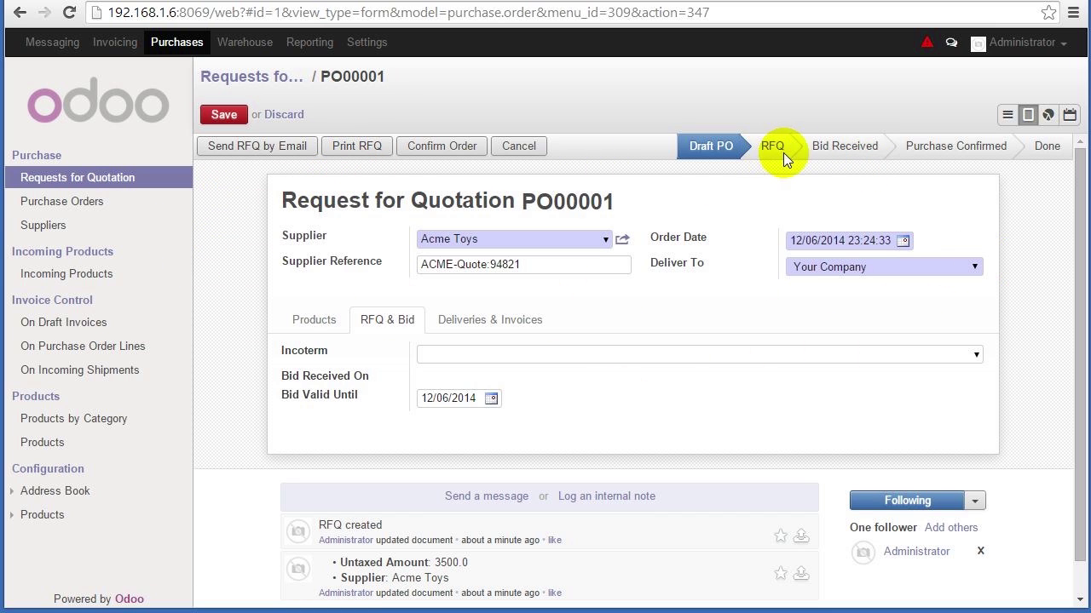
{"action": "mouse_move", "coordinate": [771, 153]}
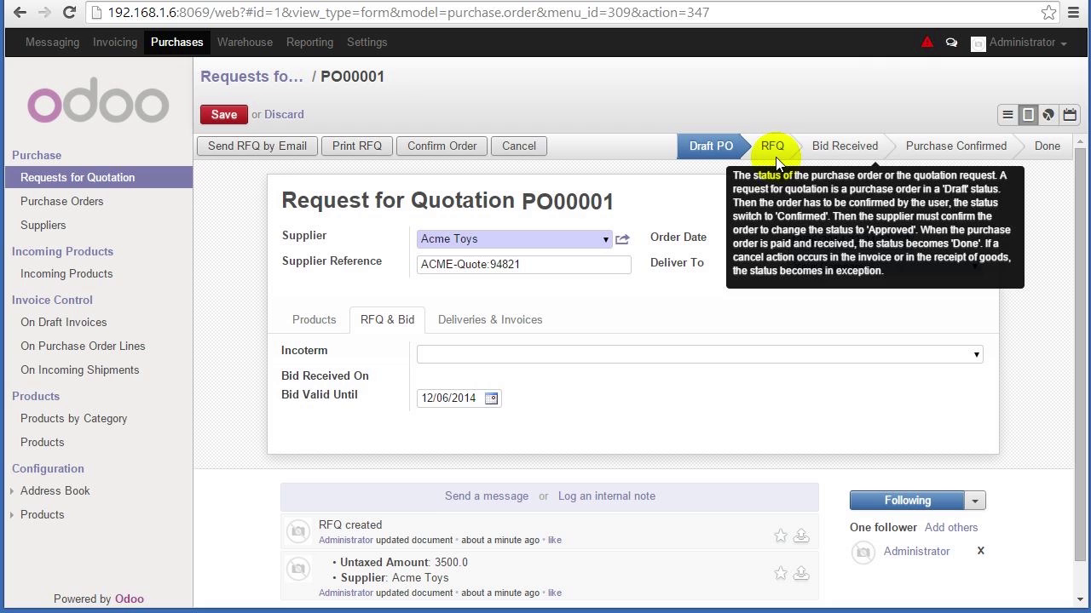
{"action": "mouse_move", "coordinate": [845, 153]}
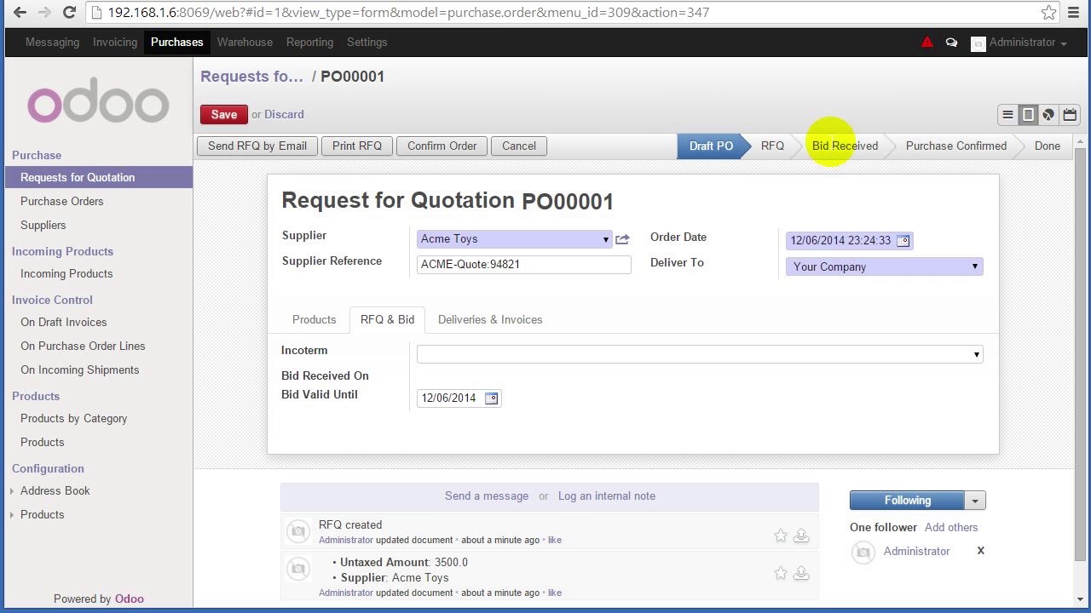
{"action": "left_click", "coordinate": [224, 115]}
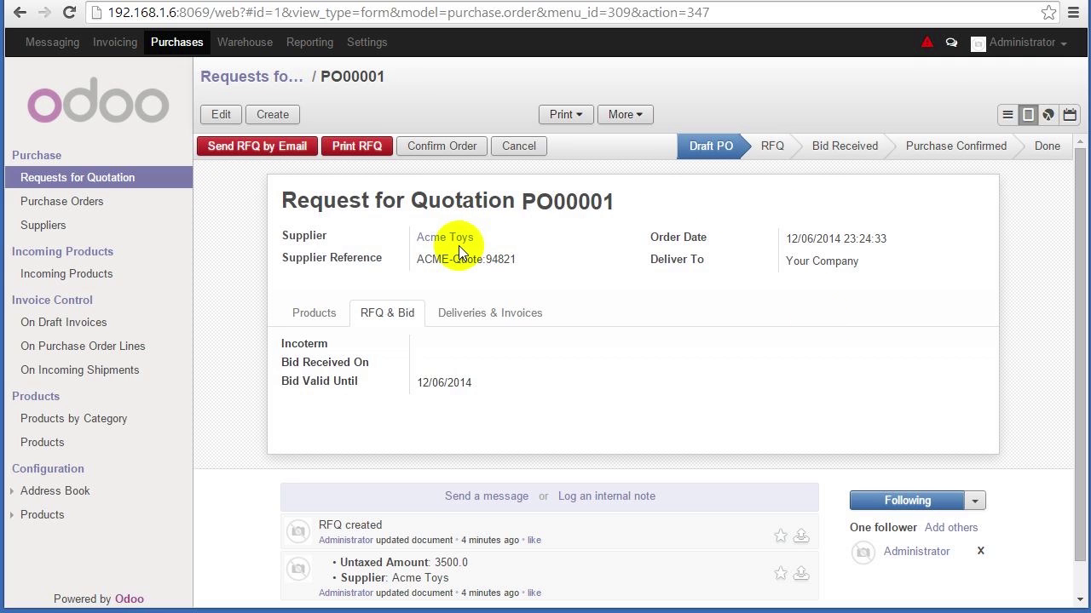
Confirm the Acme Toys order and review its product lines
{"action": "left_click", "coordinate": [452, 152]}
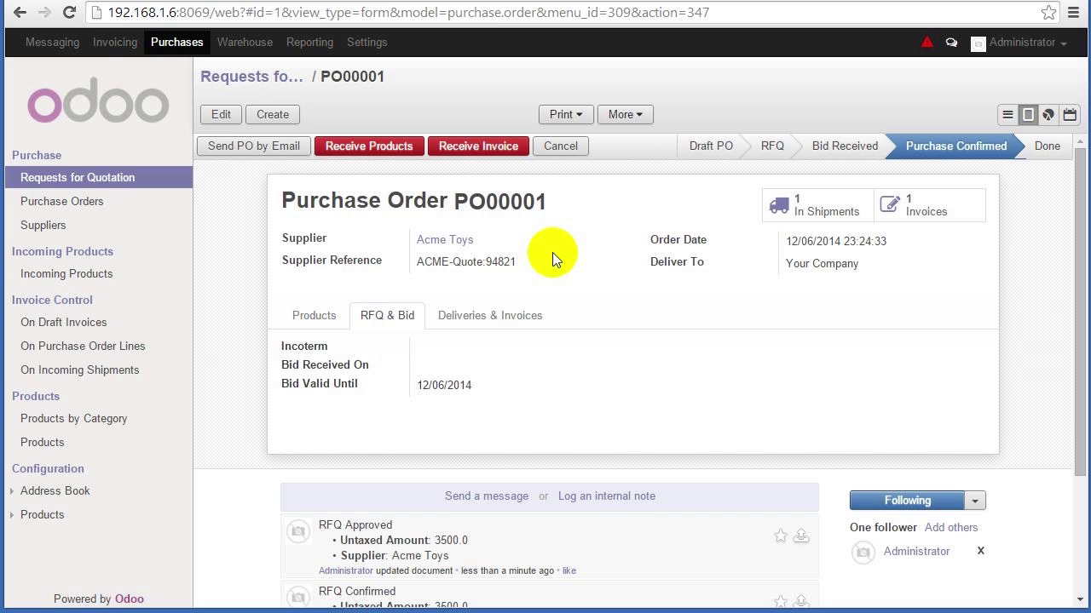
{"action": "left_click", "coordinate": [315, 317]}
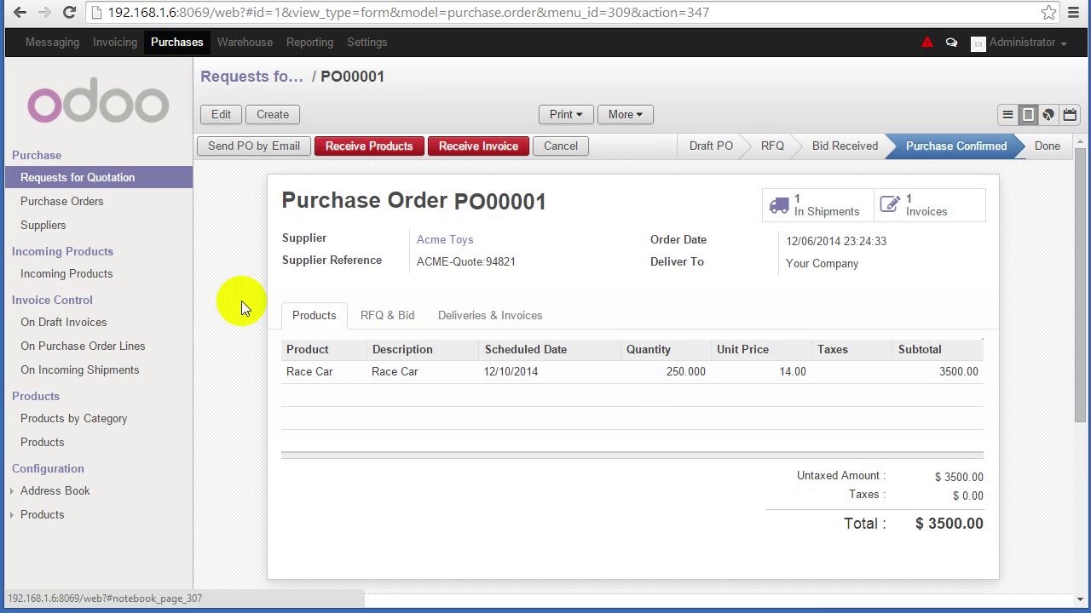
Check both the quotation and purchase order lists, and view the confirmed Acme Toys order's delivery and invoice details
{"action": "left_click", "coordinate": [54, 180]}
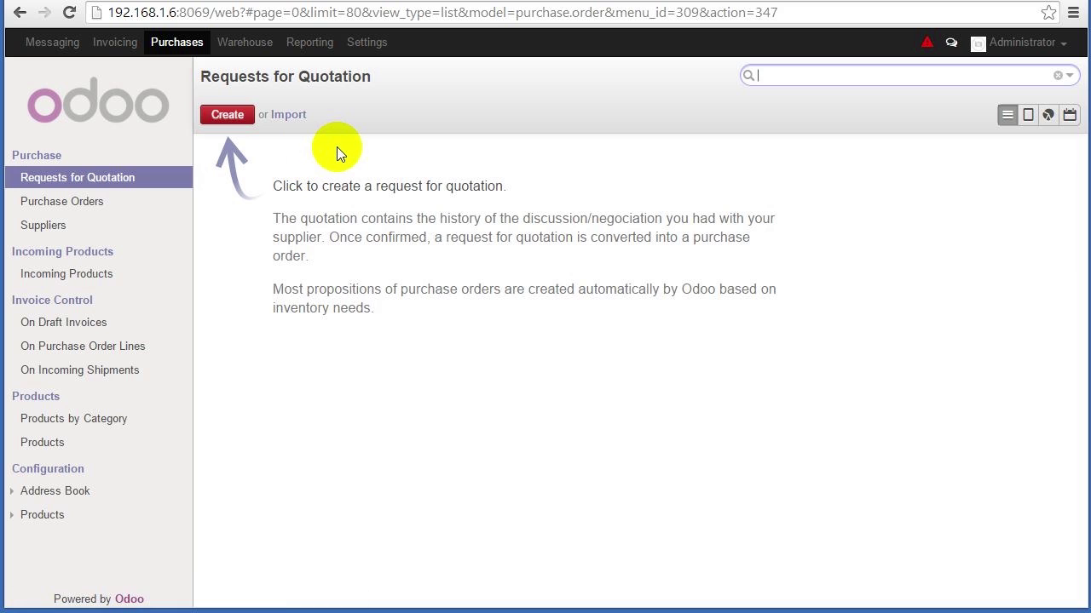
{"action": "left_click", "coordinate": [91, 208]}
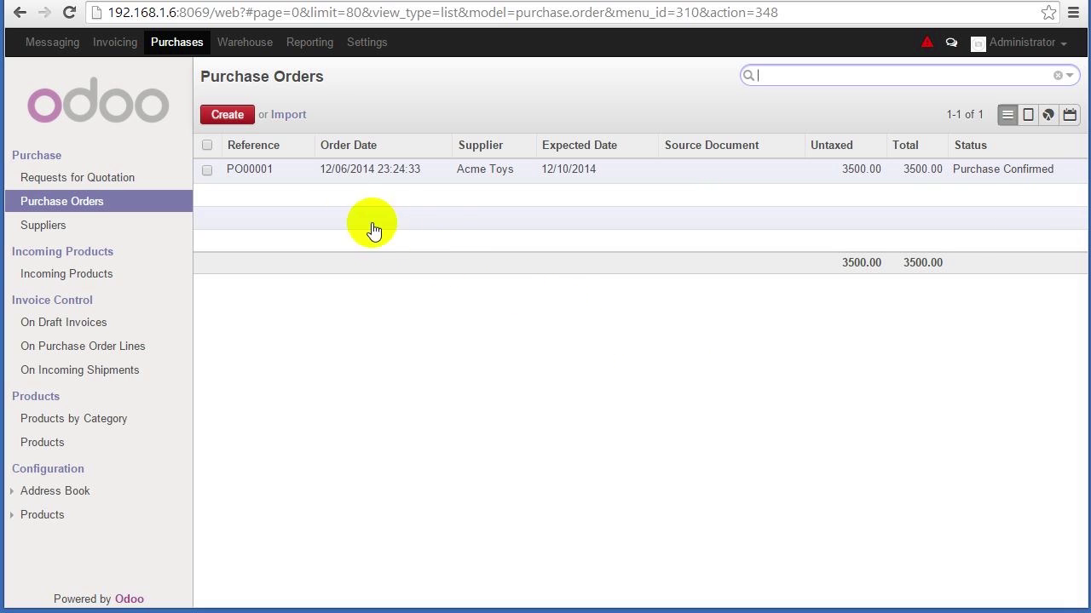
{"action": "left_click", "coordinate": [569, 168]}
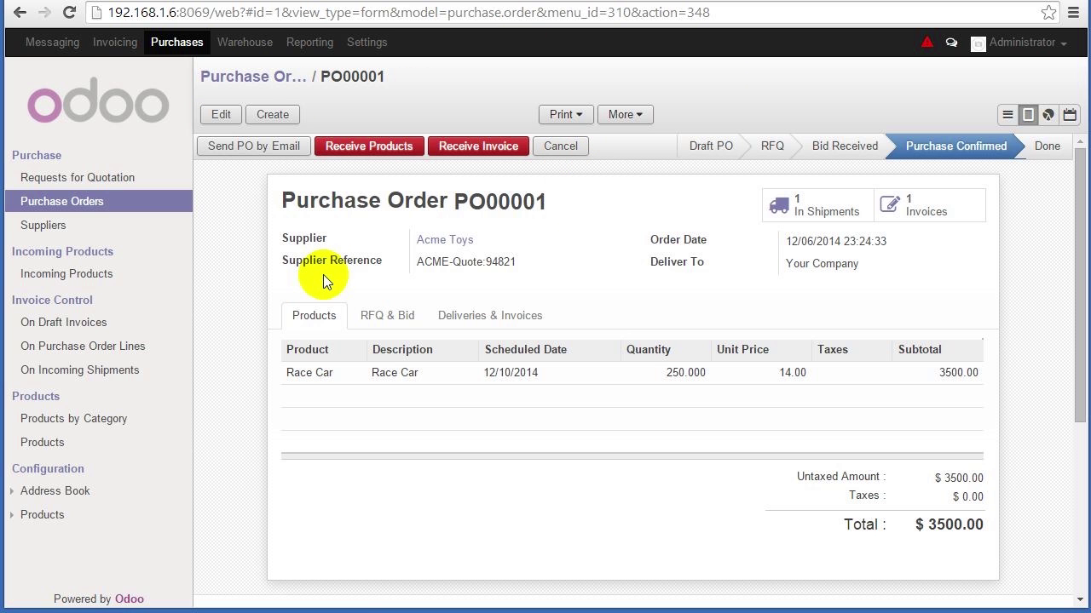
{"action": "left_click", "coordinate": [481, 331]}
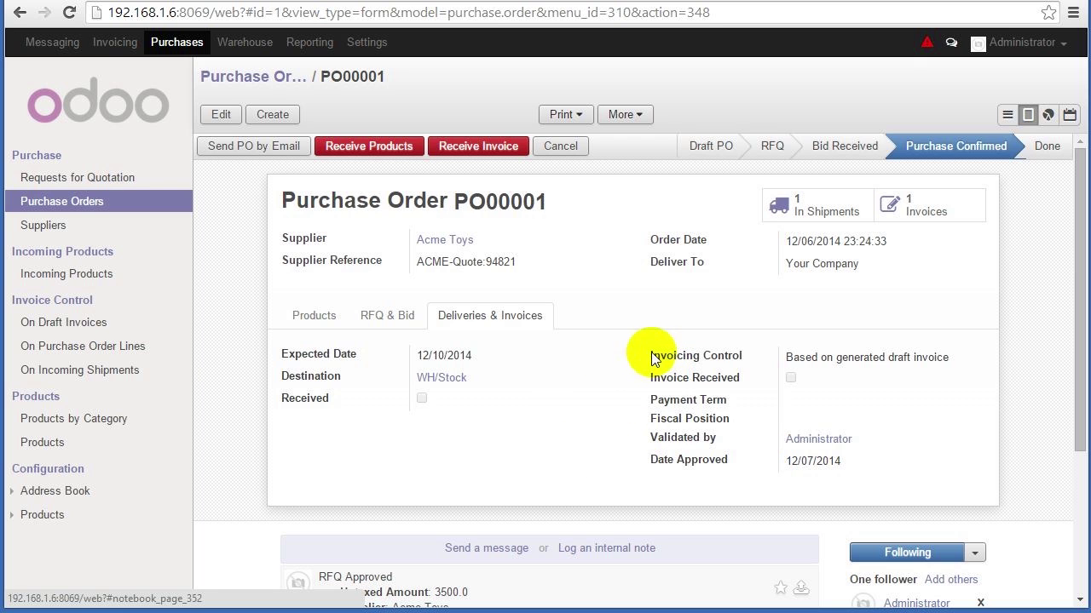
Review the Acme Toys order's RFQ and bid details and its product lines, and return to the purchase order list
{"action": "left_click", "coordinate": [383, 331]}
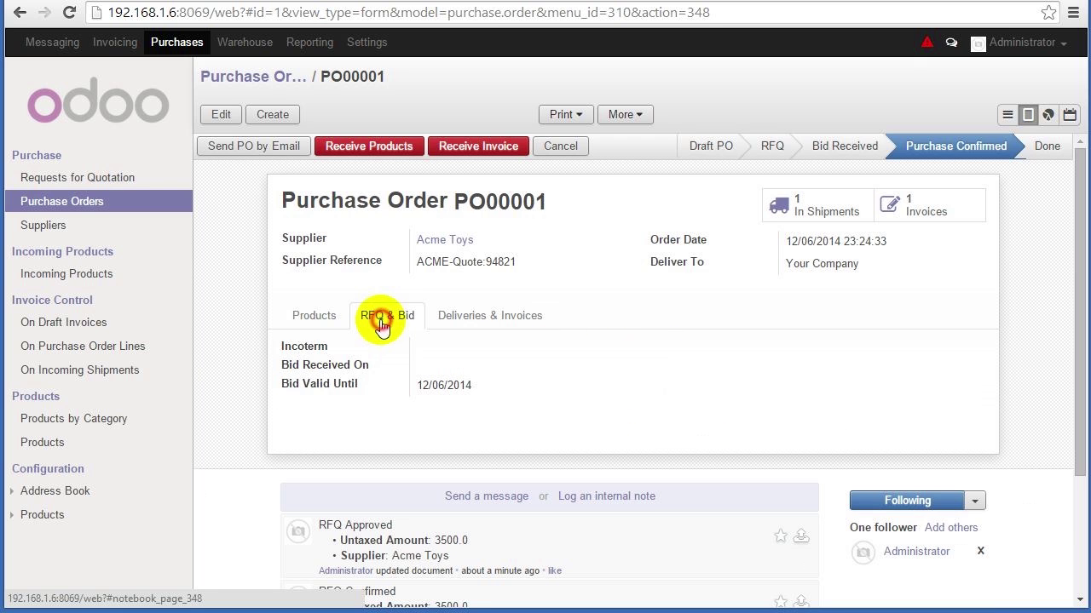
{"action": "left_click", "coordinate": [288, 330]}
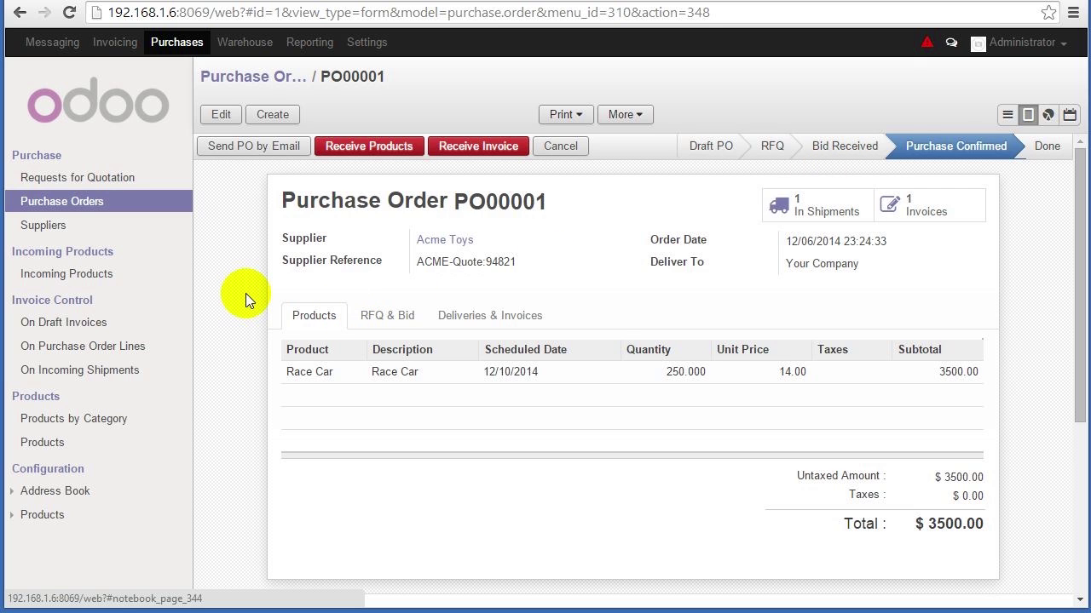
{"action": "left_click", "coordinate": [1004, 117]}
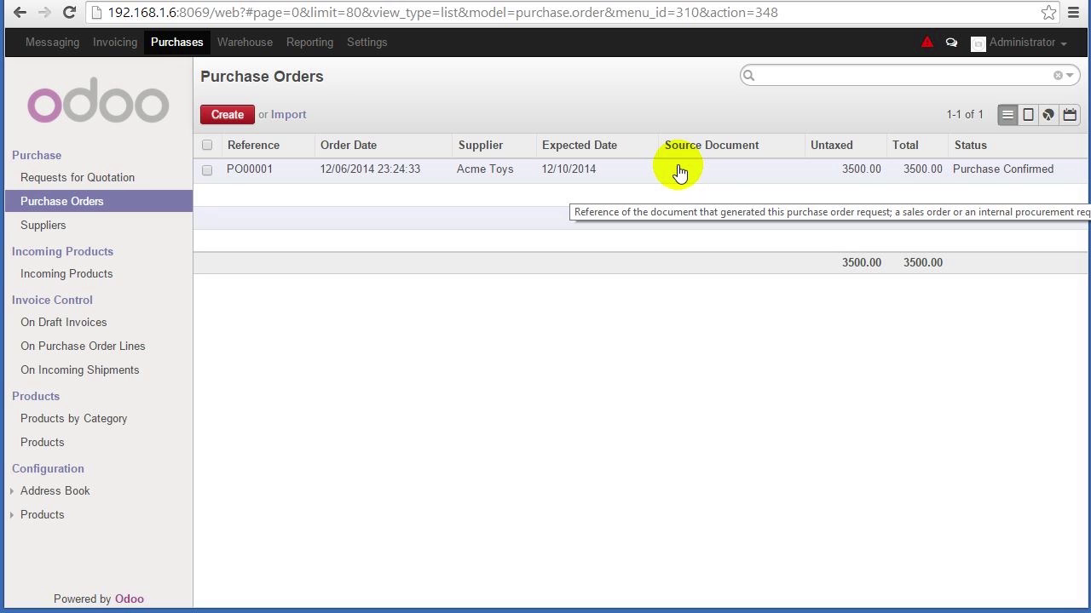
Open the Race Car product and check its procurement details
{"action": "left_click", "coordinate": [42, 440]}
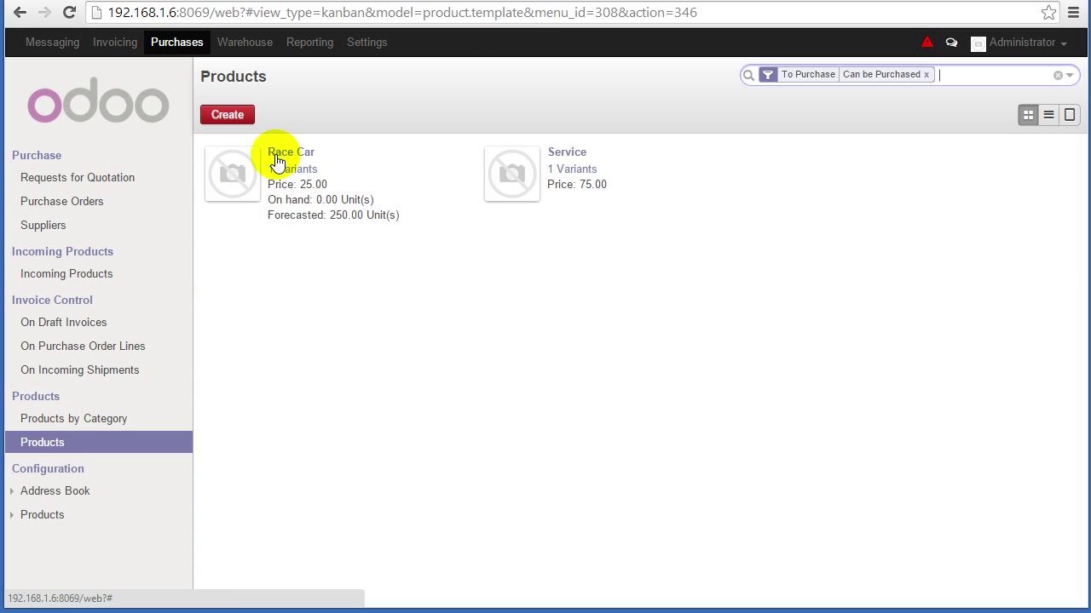
{"action": "left_click", "coordinate": [274, 157]}
{"action": "left_click", "coordinate": [407, 285]}
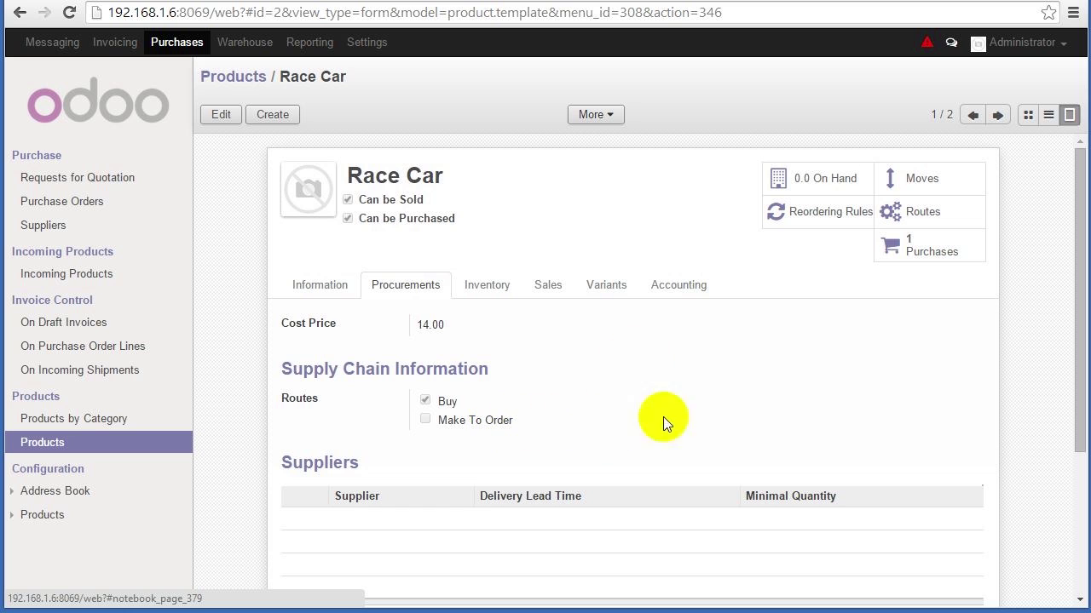
Open the Acme Toys purchase order's incoming shipment and examine the Race Car line's quantity, destination location and status
{"action": "left_click", "coordinate": [181, 42]}
{"action": "left_click", "coordinate": [64, 203]}
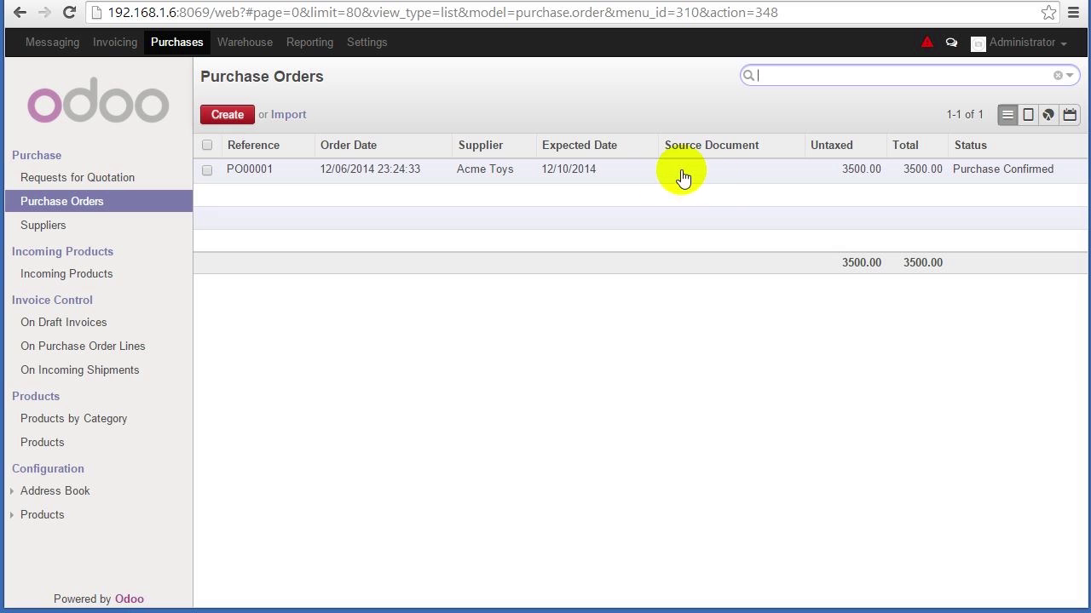
{"action": "left_click", "coordinate": [361, 169]}
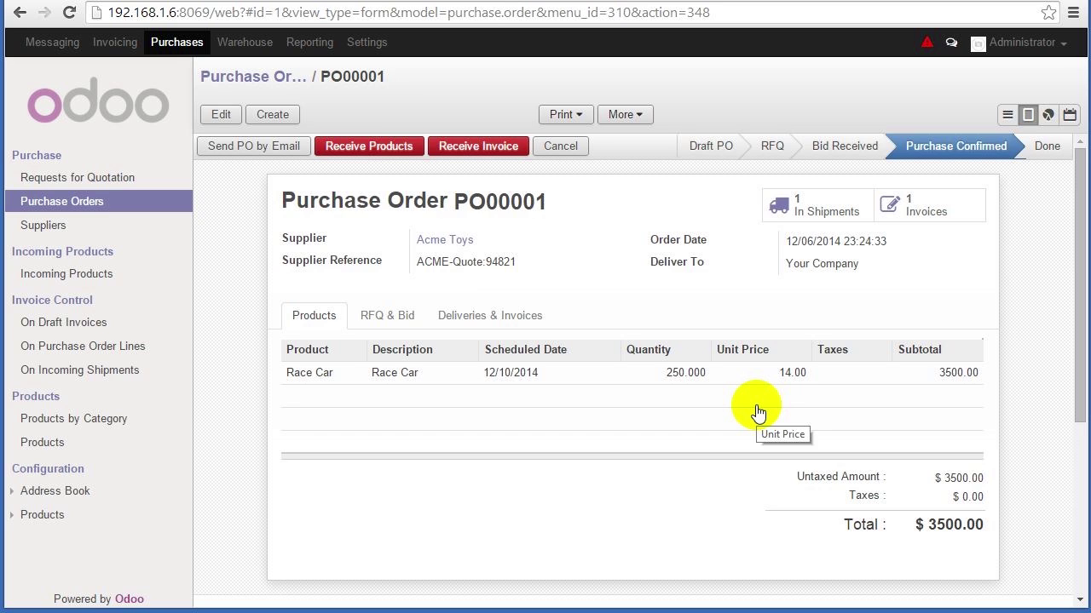
{"action": "left_click", "coordinate": [829, 209]}
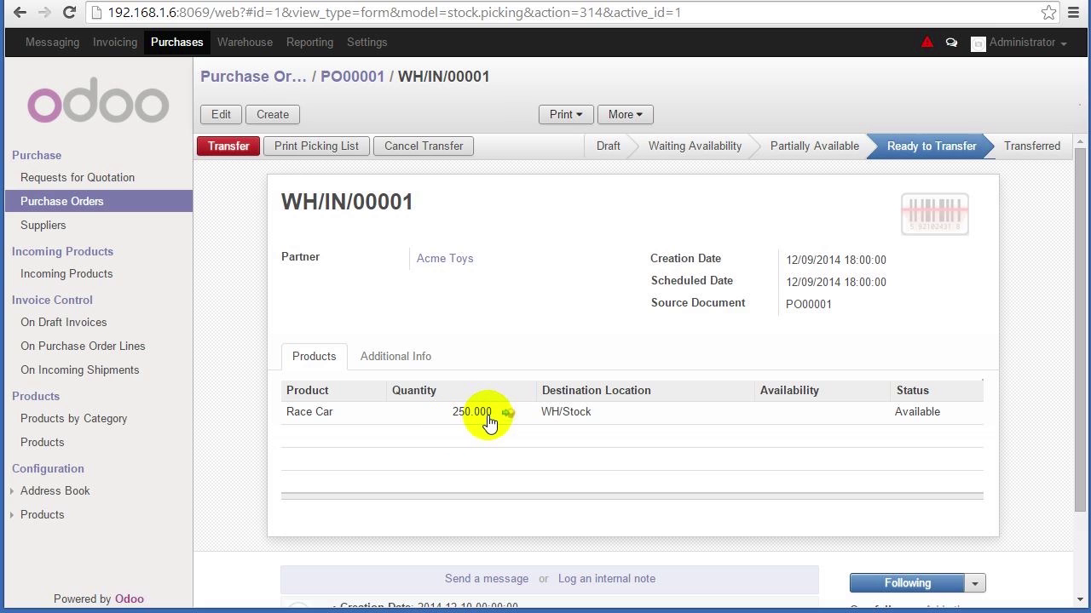
{"action": "mouse_move", "coordinate": [489, 424]}
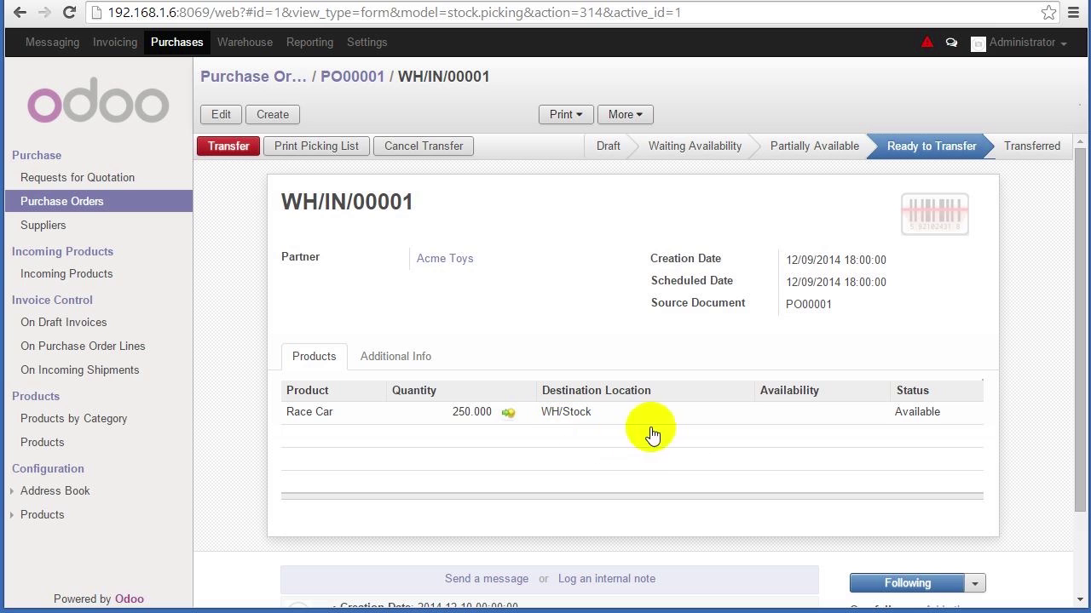
{"action": "mouse_move", "coordinate": [900, 420]}
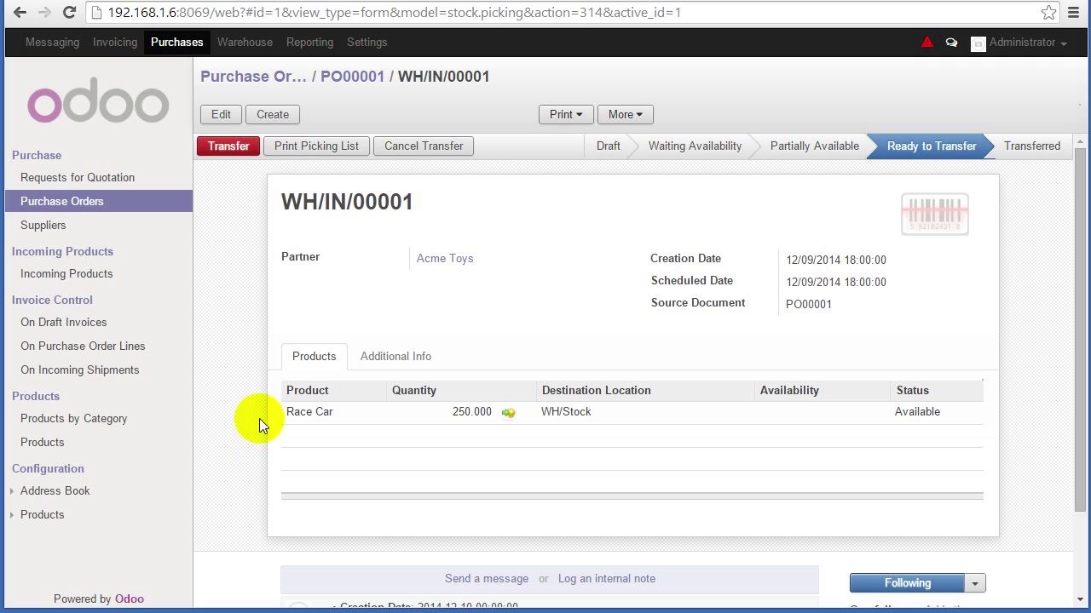
{"action": "mouse_move", "coordinate": [550, 424]}
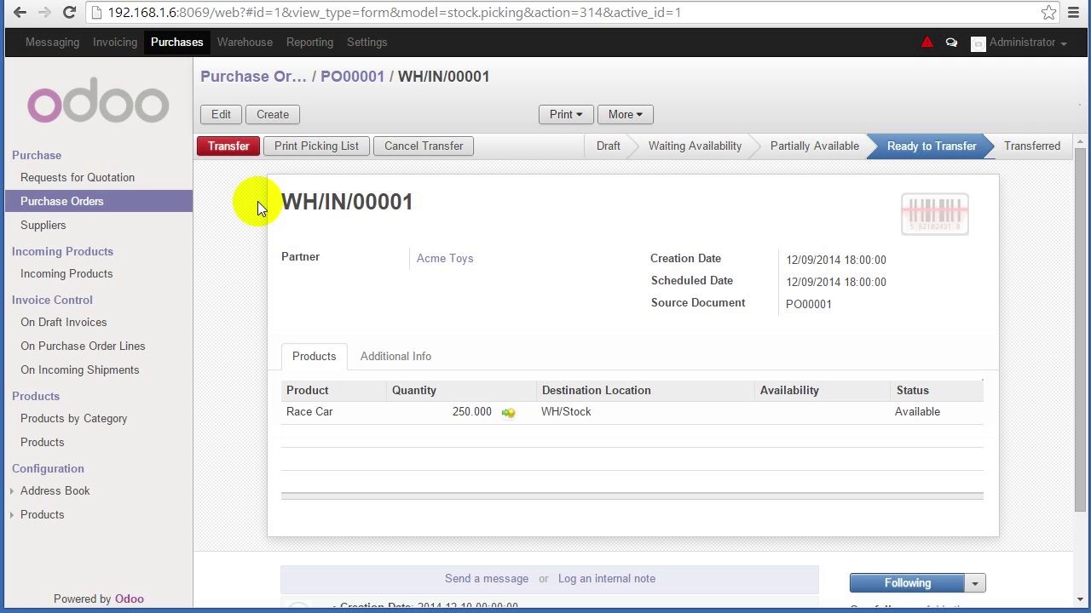
View the Acme Toys order's draft supplier invoice and go back to the purchase order list
{"action": "left_click", "coordinate": [349, 78]}
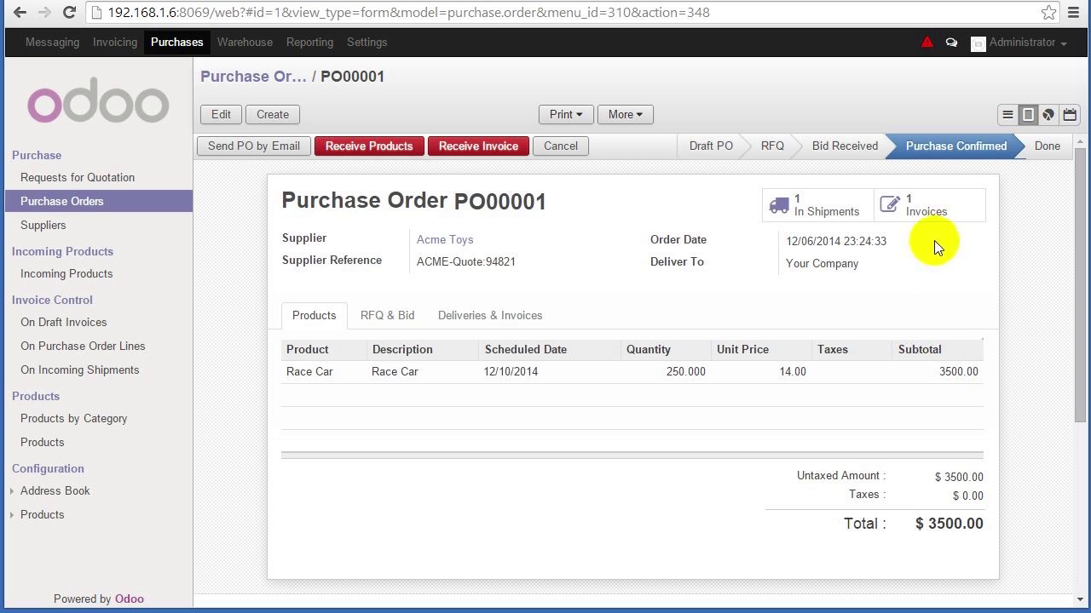
{"action": "left_click", "coordinate": [927, 213]}
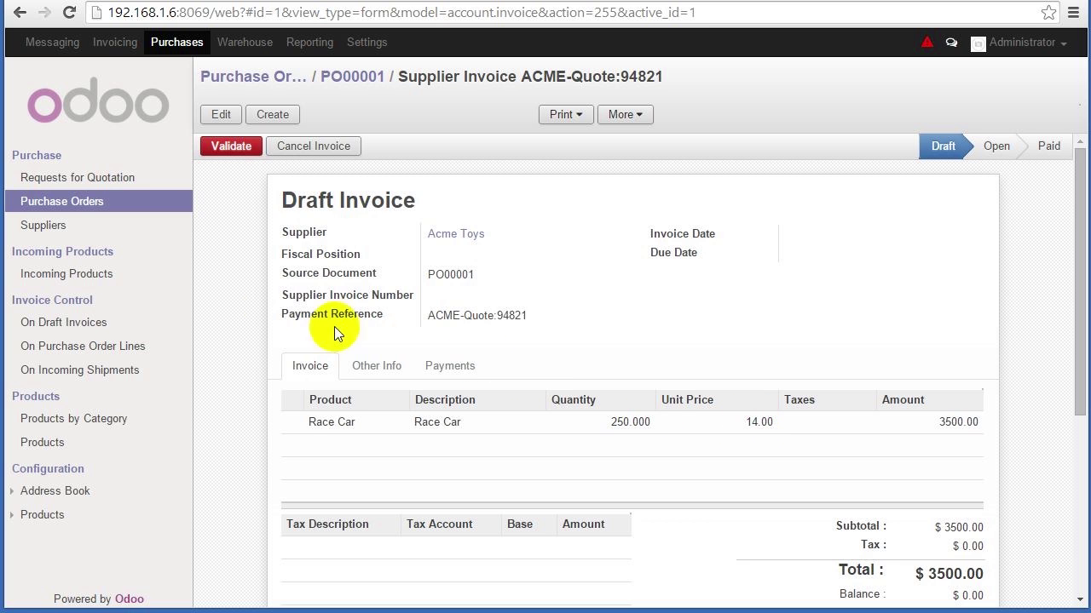
{"action": "left_click", "coordinate": [101, 207]}
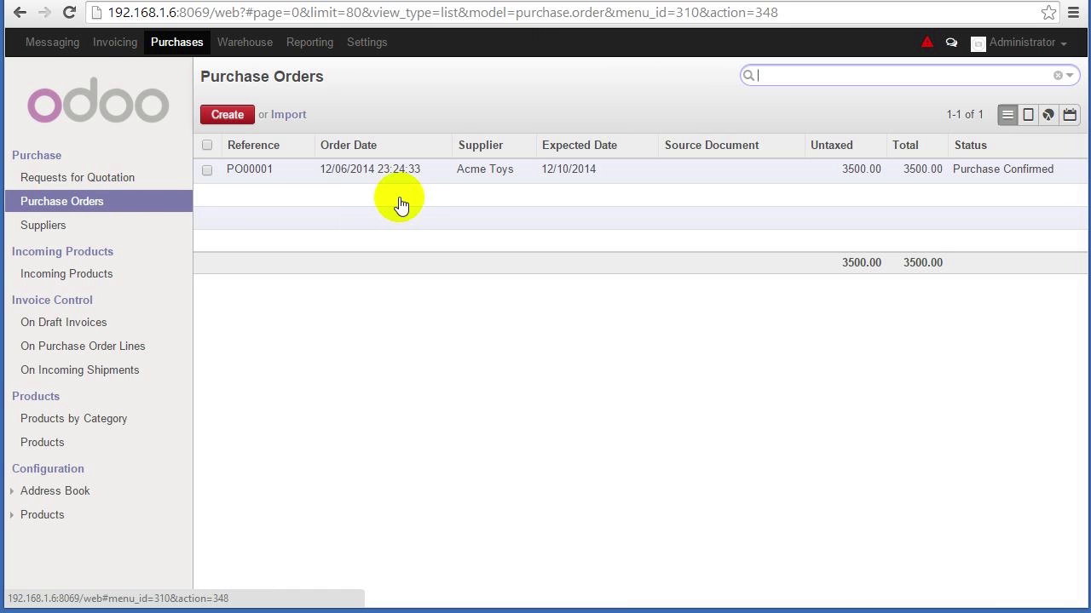
Reopen the incoming shipment from the Acme Toys purchase order and check its quantity and availability information
{"action": "left_click", "coordinate": [406, 168]}
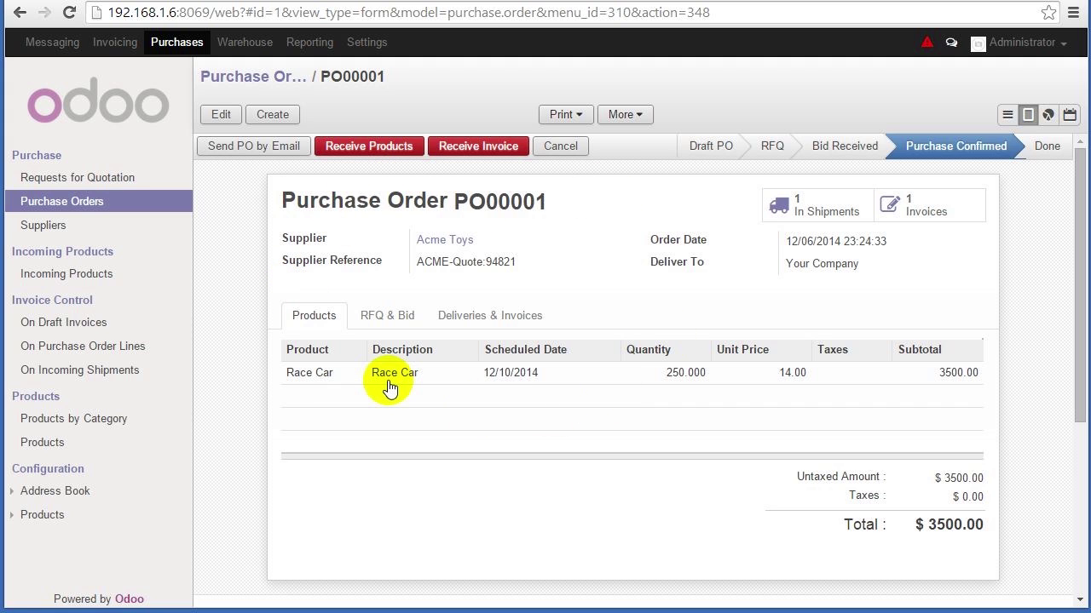
{"action": "left_click", "coordinate": [775, 207]}
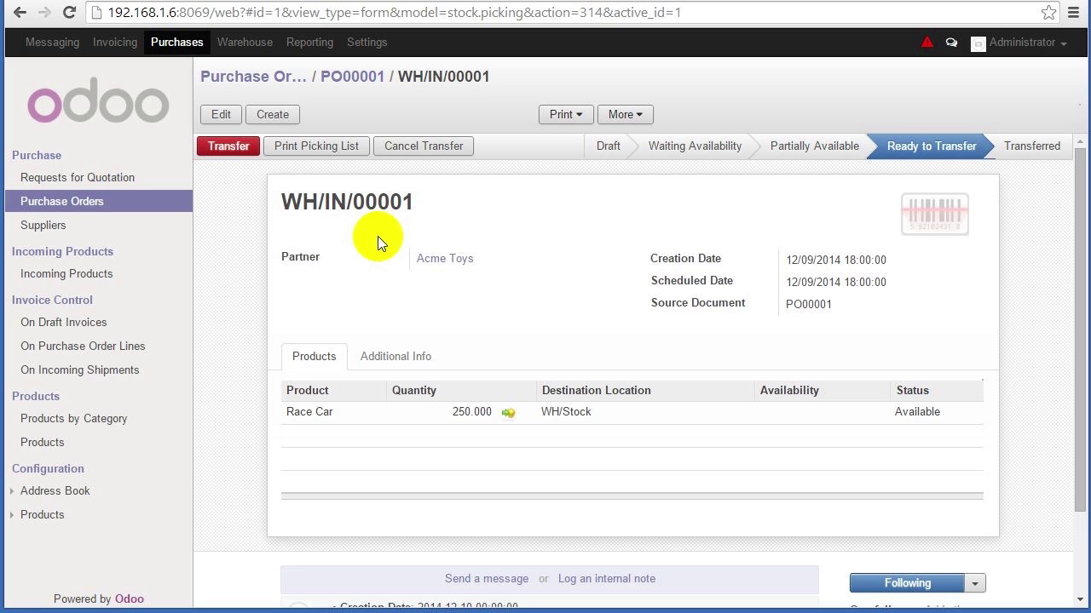
{"action": "left_click", "coordinate": [61, 203]}
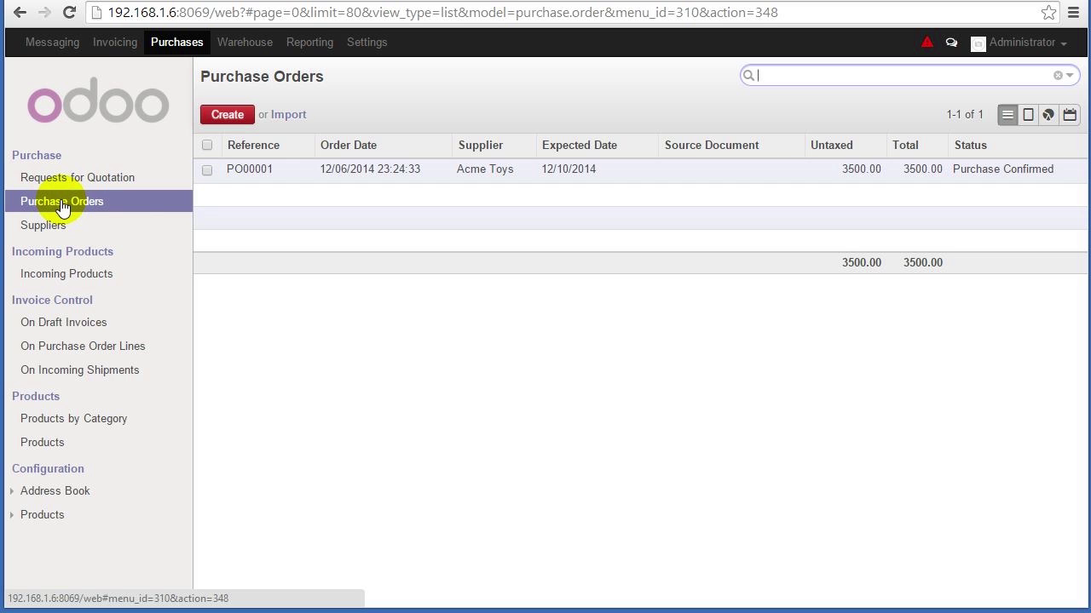
{"action": "left_click", "coordinate": [365, 169]}
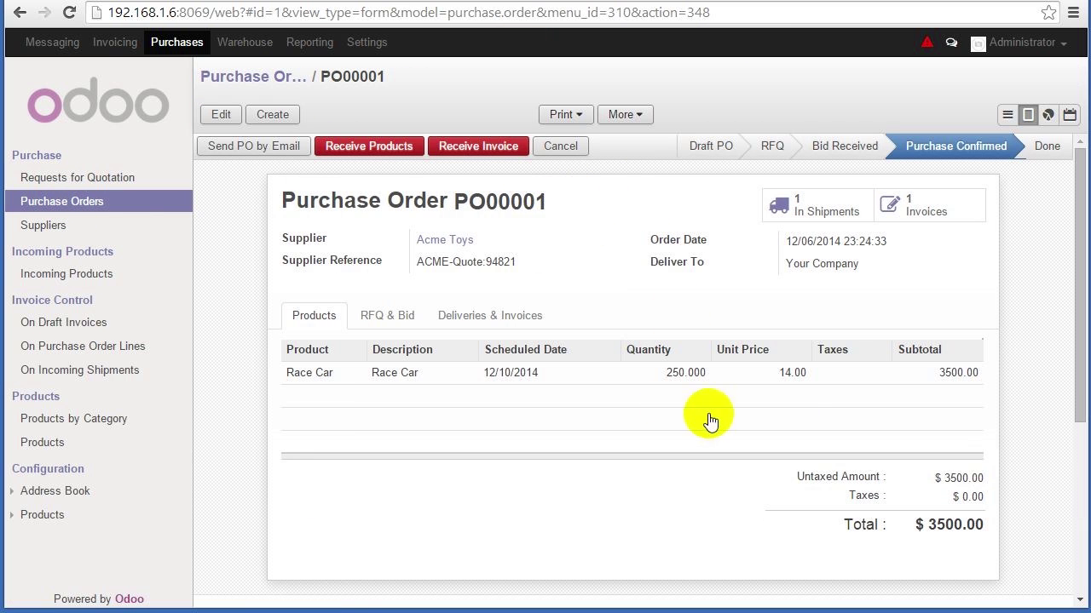
{"action": "left_click", "coordinate": [804, 210]}
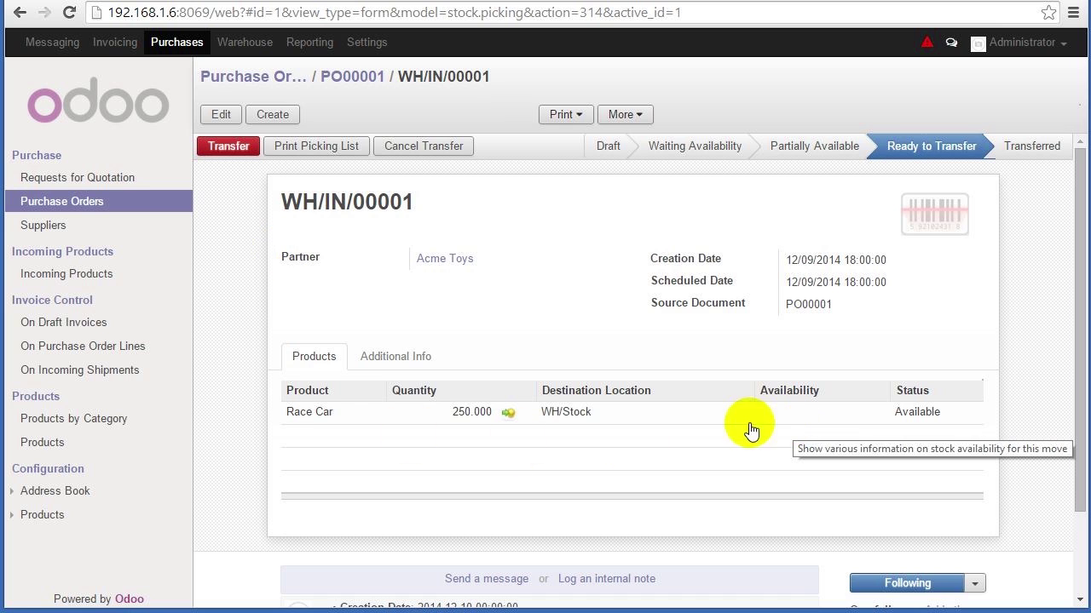
{"action": "mouse_move", "coordinate": [465, 424]}
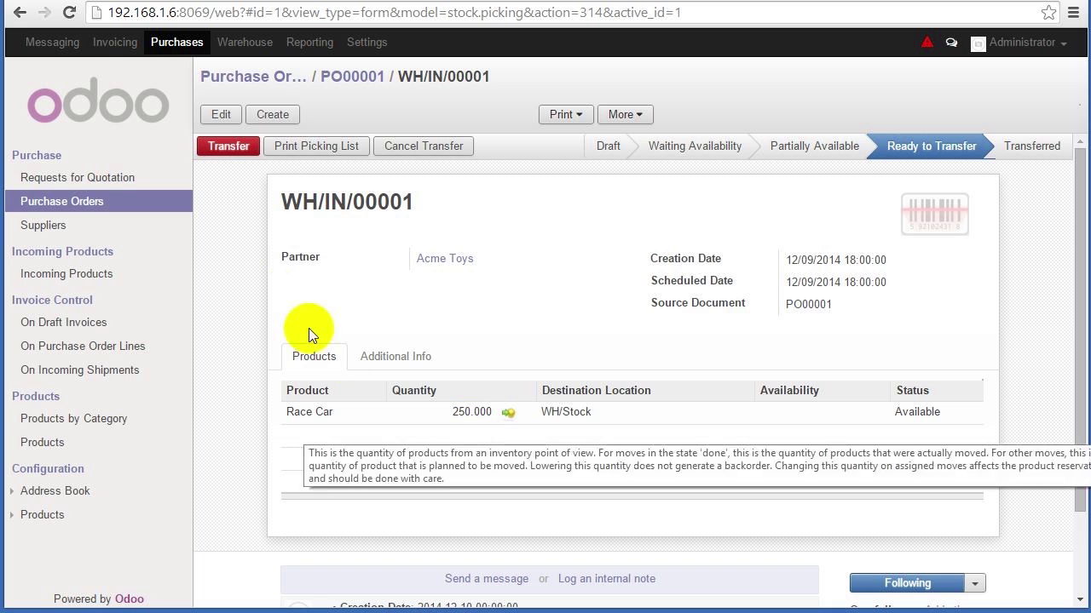
Transfer the shipment's full 250 Race Car units from Partner Locations/Suppliers to WH/Stock
{"action": "left_click", "coordinate": [237, 159]}
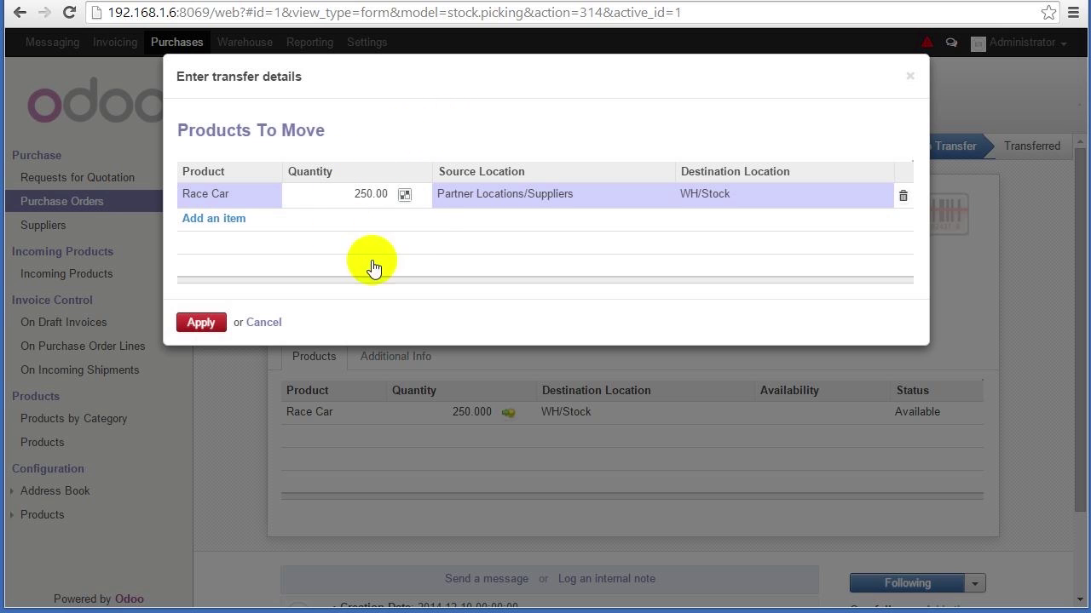
{"action": "left_click", "coordinate": [364, 198]}
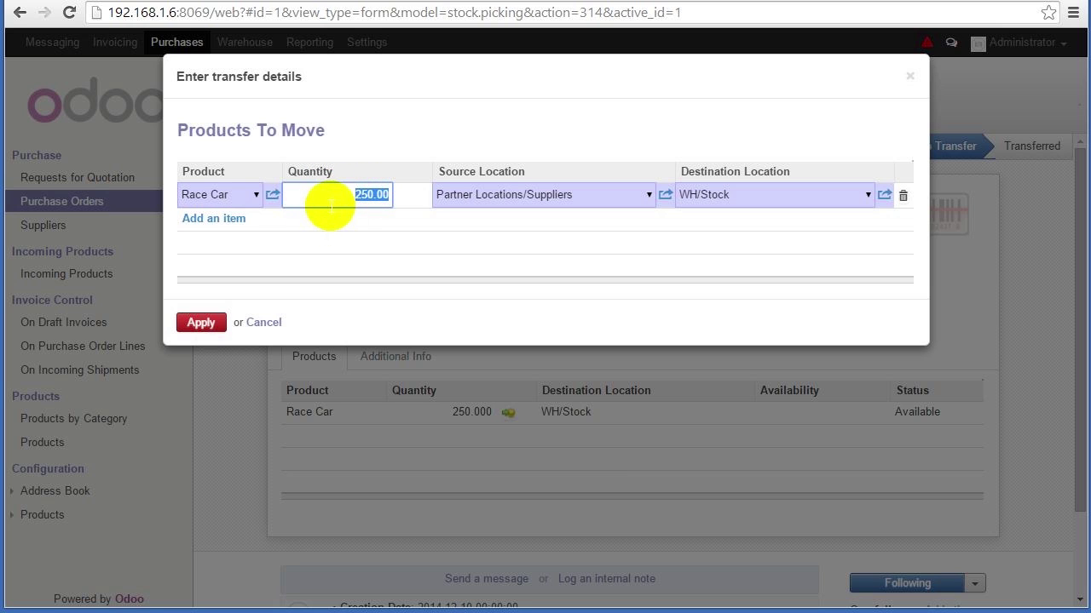
{"action": "double_click", "coordinate": [332, 205]}
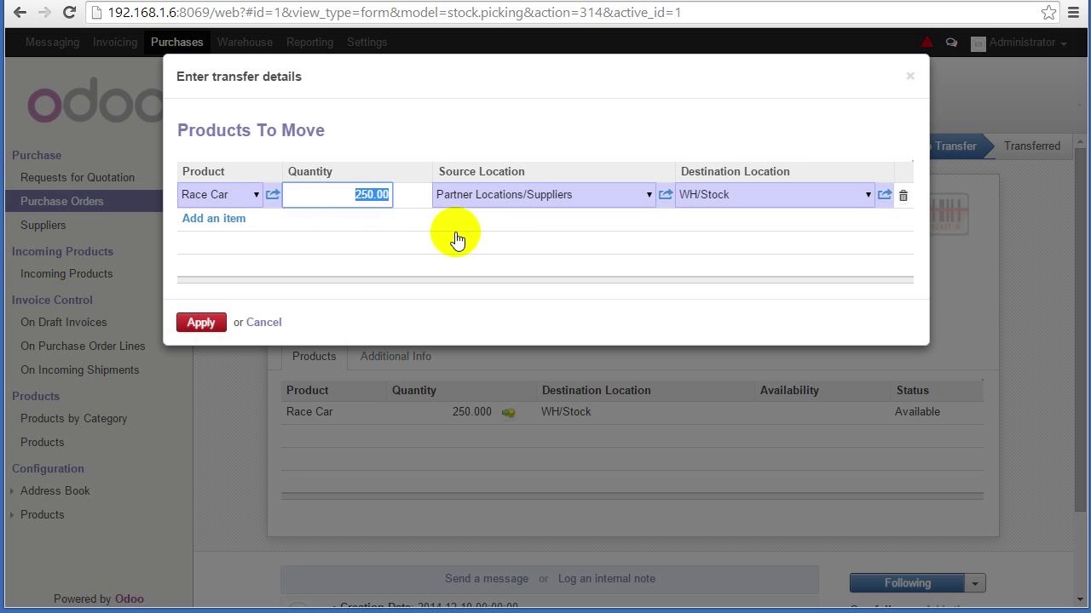
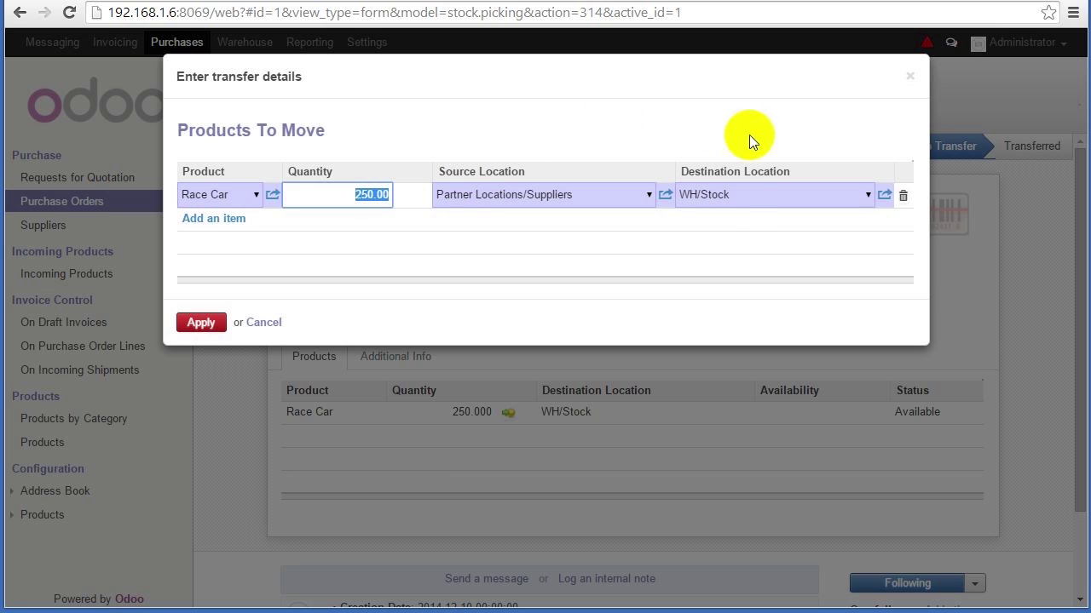
{"action": "left_click", "coordinate": [738, 196]}
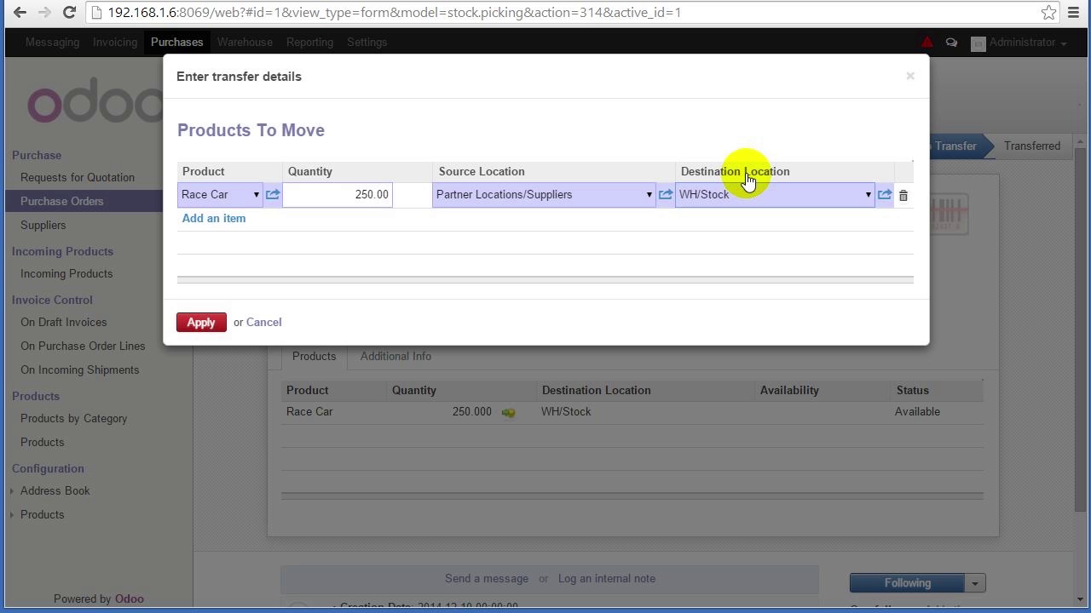
{"action": "left_click", "coordinate": [203, 323]}
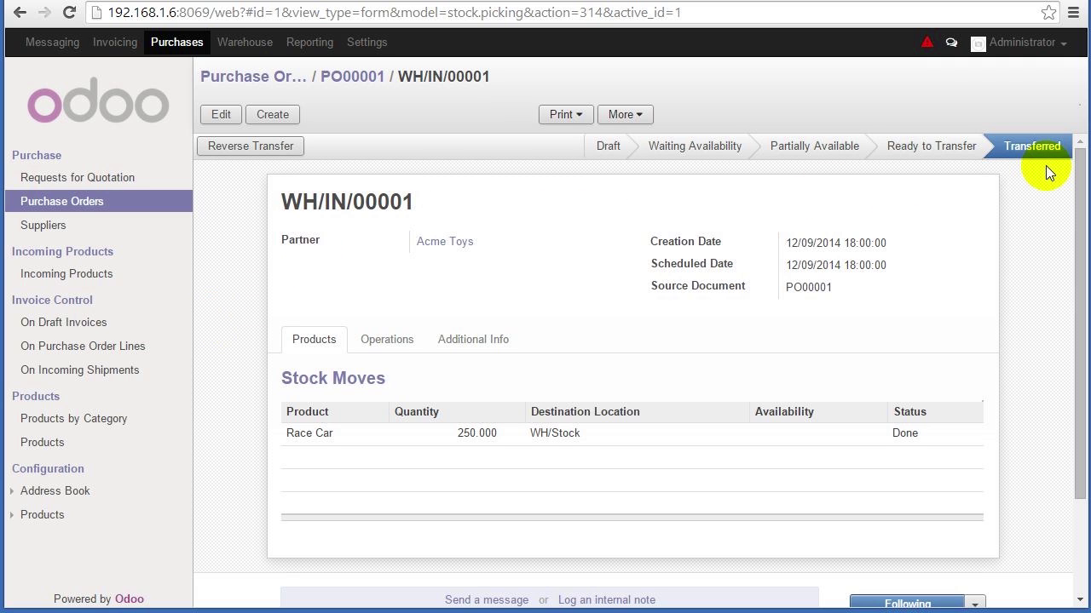
Check the received shipment's stock move status and destination location, and return to the purchase order
{"action": "mouse_move", "coordinate": [783, 155]}
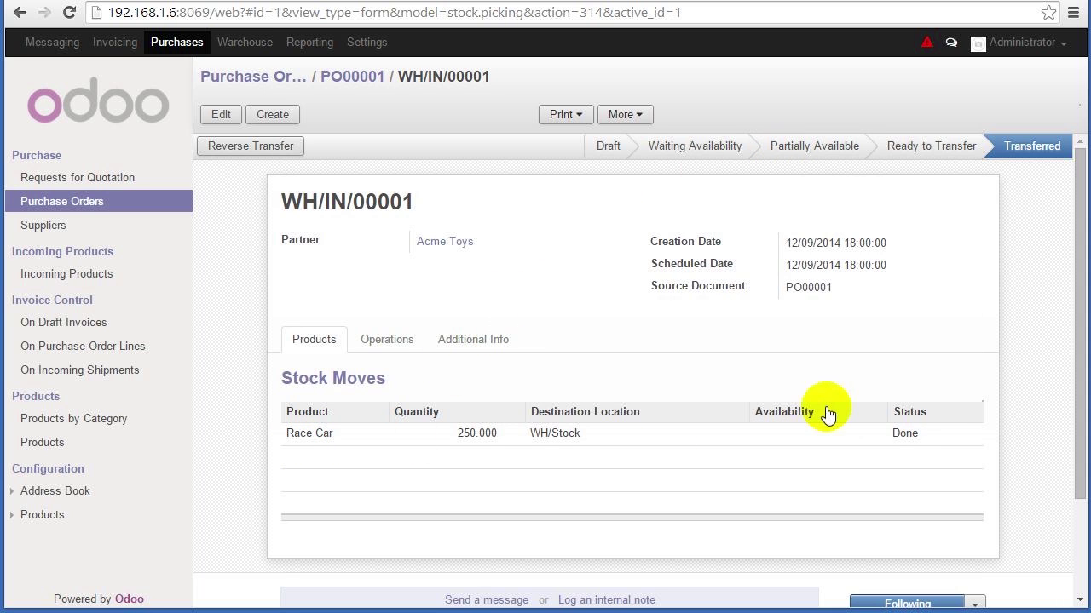
{"action": "mouse_move", "coordinate": [907, 440]}
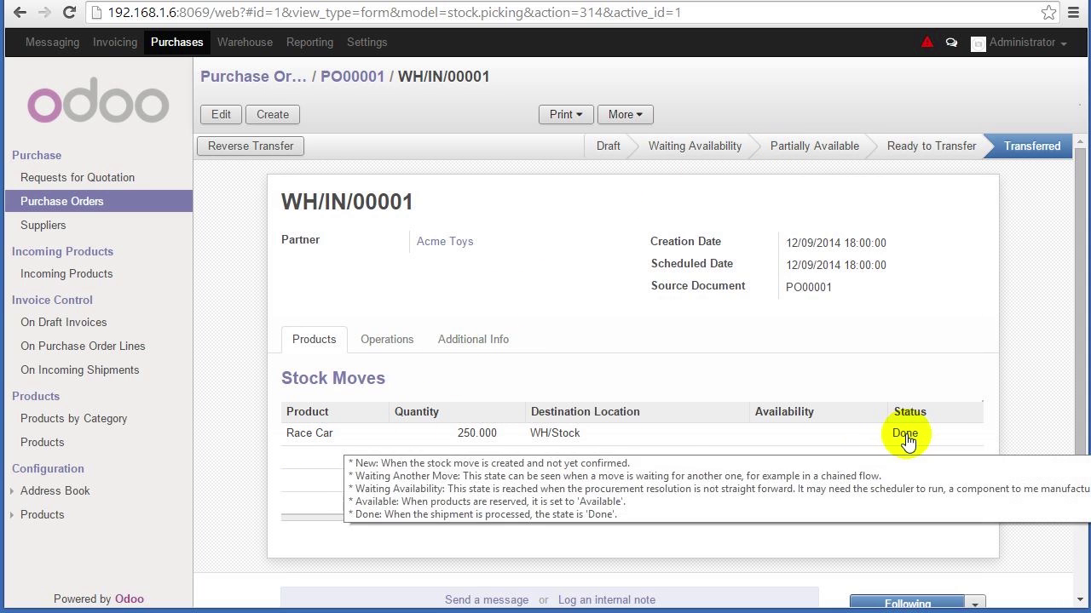
{"action": "mouse_move", "coordinate": [565, 440]}
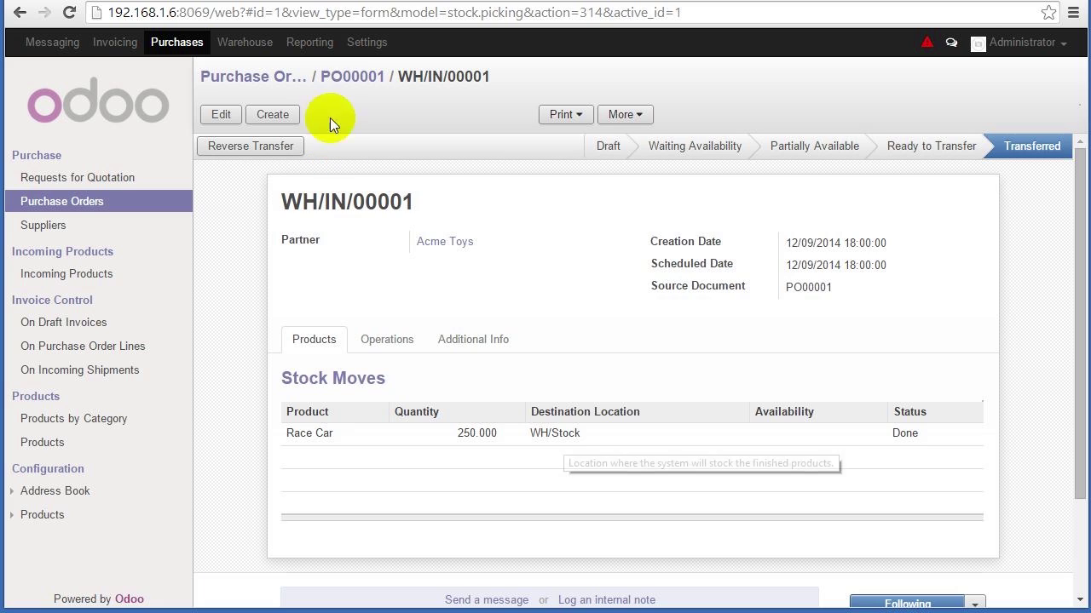
{"action": "left_click", "coordinate": [351, 76]}
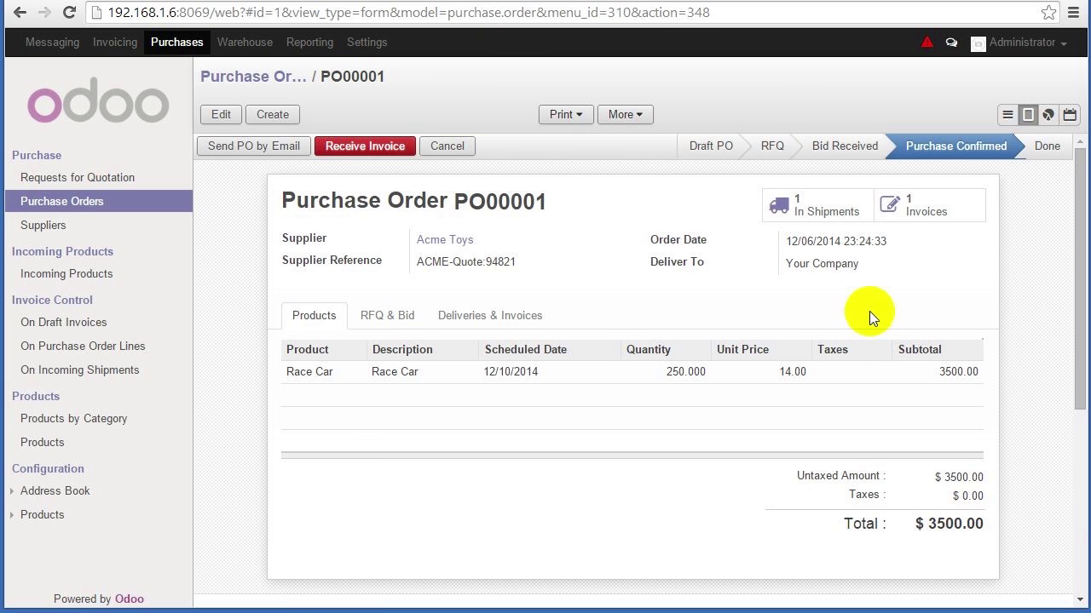
Review the order's draft supplier invoice lines and totals, and reopen its incoming shipment
{"action": "left_click", "coordinate": [926, 220]}
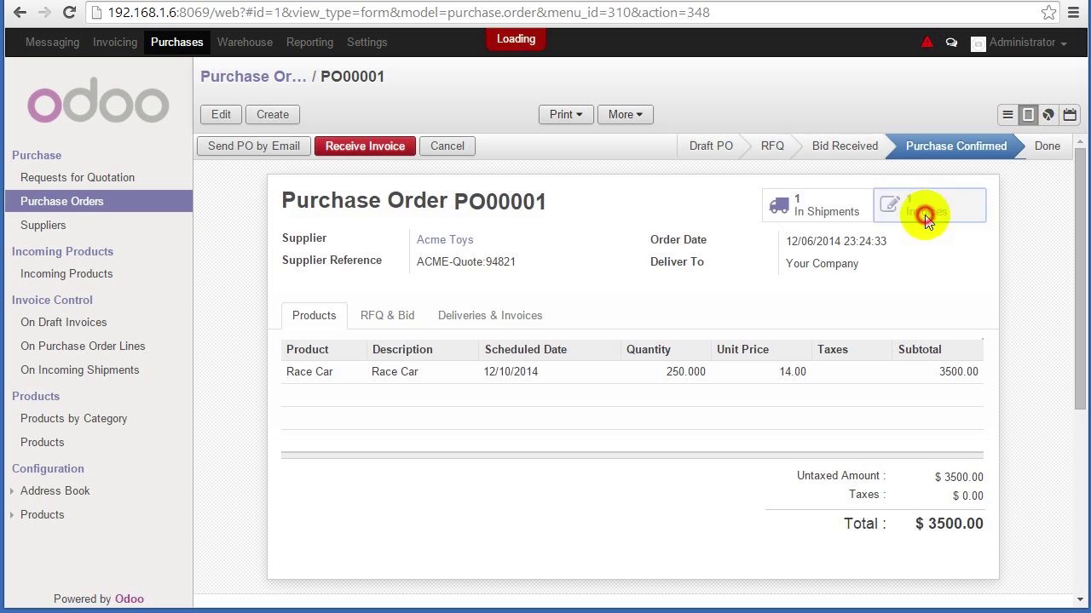
{"action": "scroll", "coordinate": [913, 240], "scroll_direction": "down", "scroll_amount": 1}
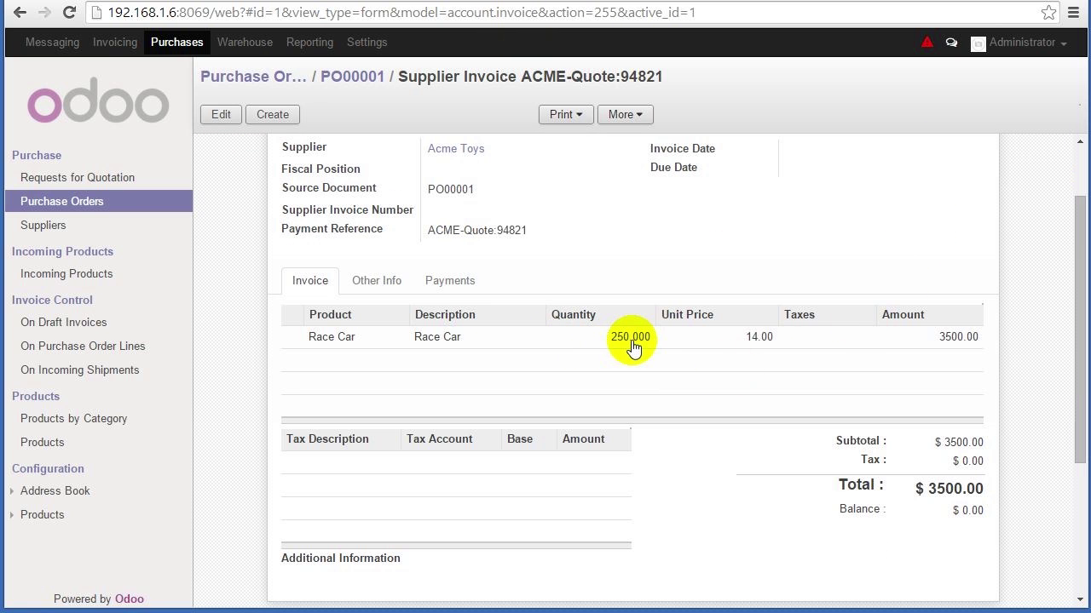
{"action": "scroll", "coordinate": [716, 358], "scroll_direction": "up", "scroll_amount": 1}
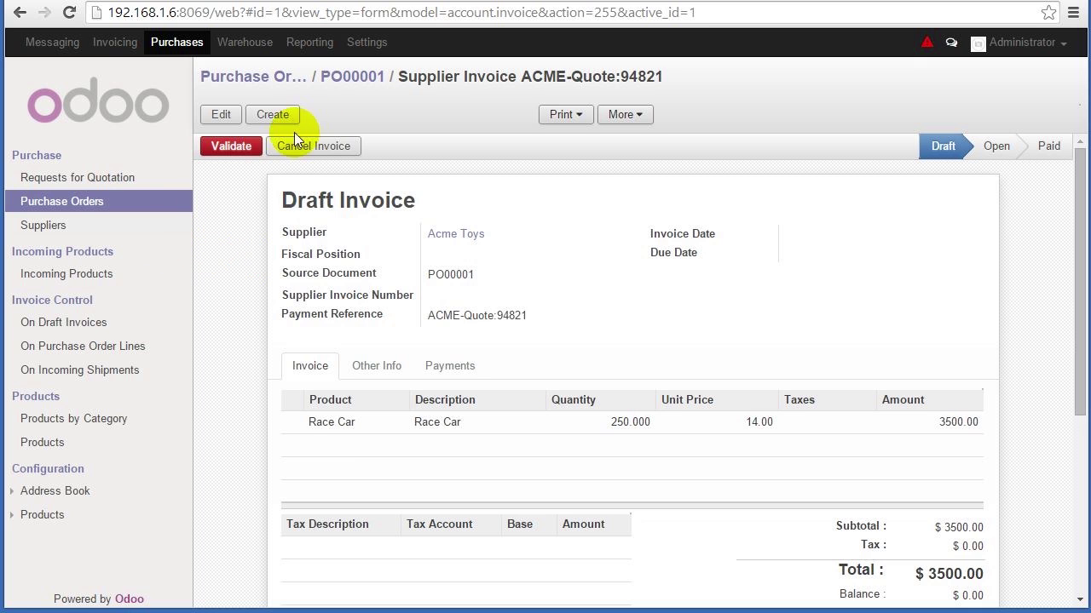
{"action": "left_click", "coordinate": [328, 75]}
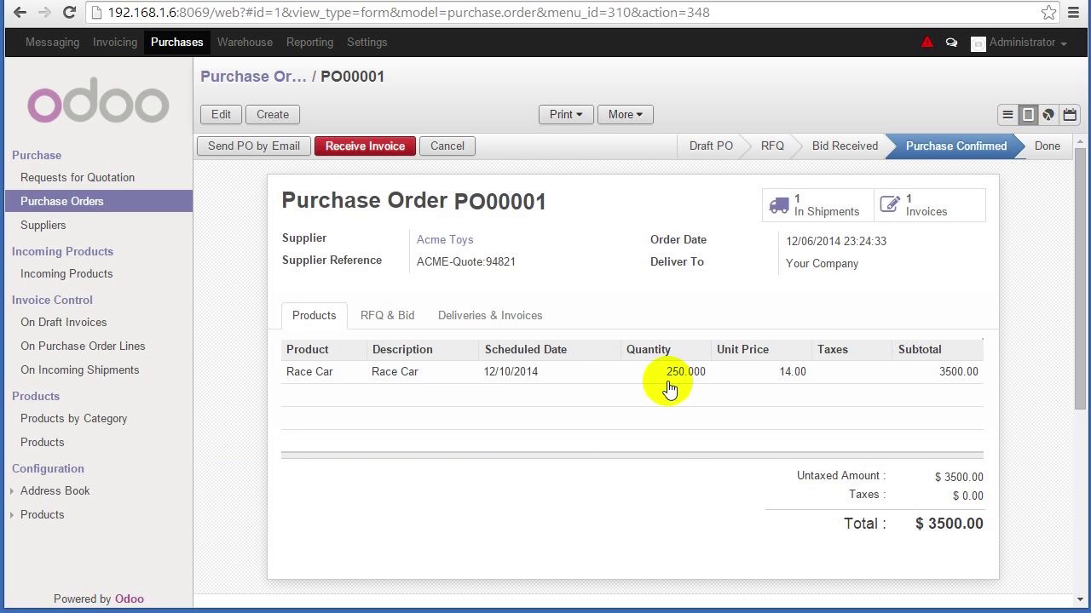
{"action": "left_click", "coordinate": [821, 206]}
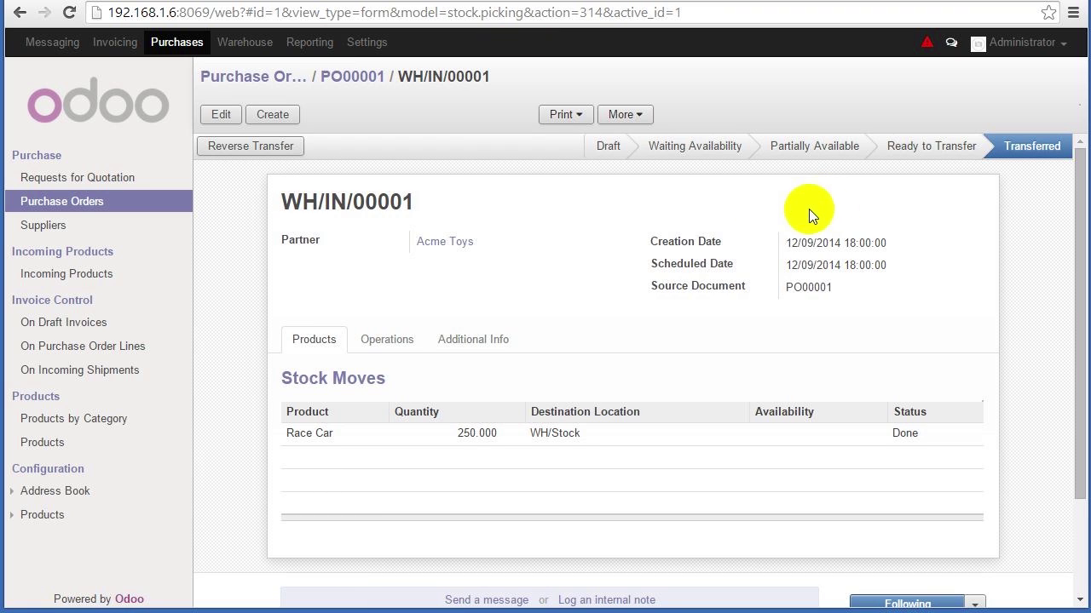
Compare the Race Car quantity and status on the Acme Toys order's received shipment with the details of its draft supplier invoice
{"action": "mouse_move", "coordinate": [464, 445]}
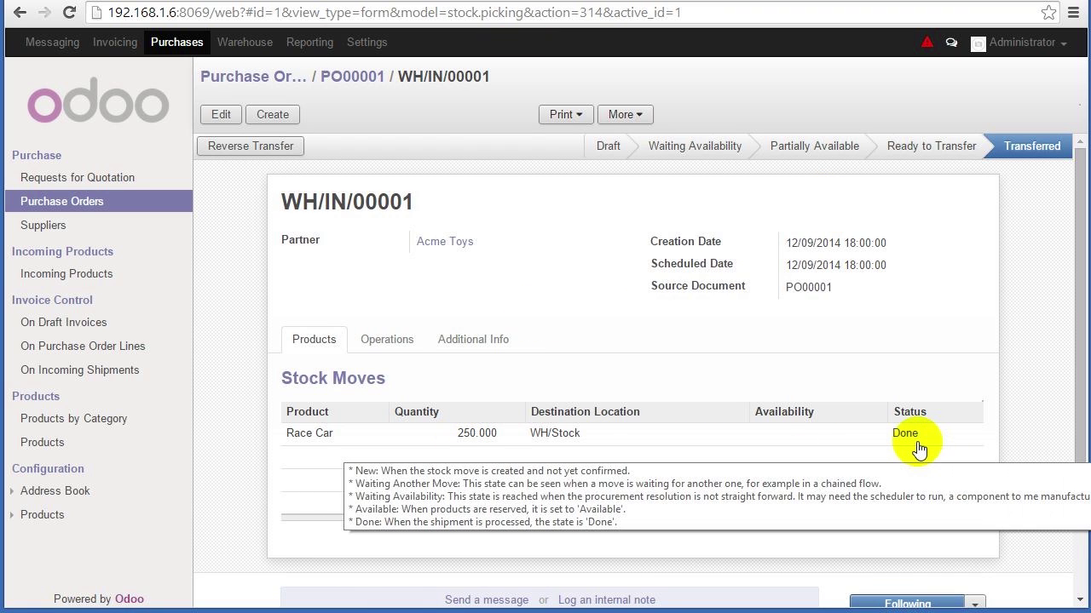
{"action": "left_click", "coordinate": [357, 76]}
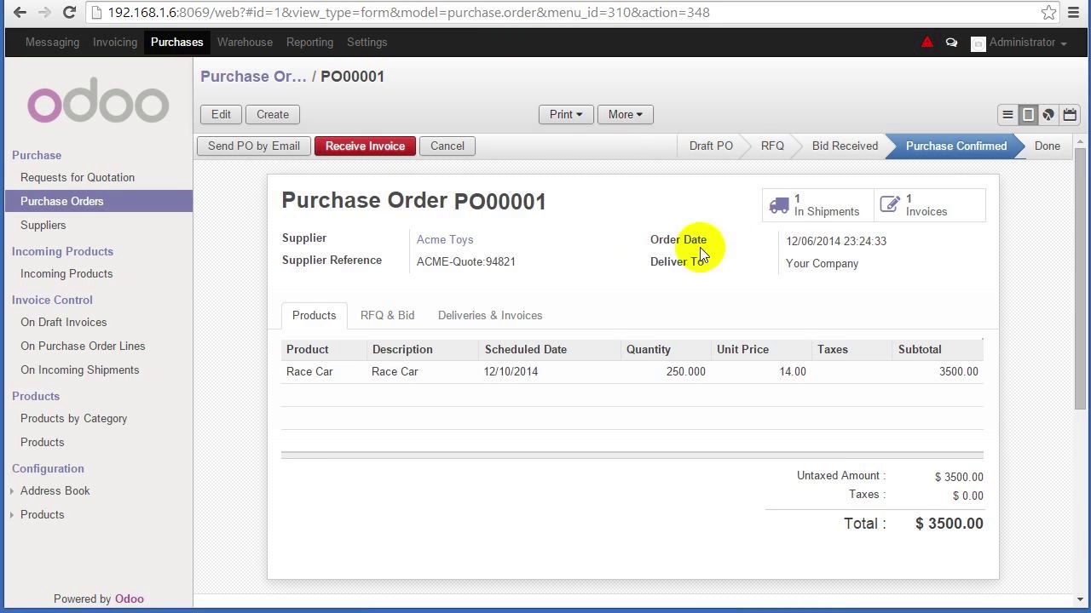
{"action": "left_click", "coordinate": [909, 218]}
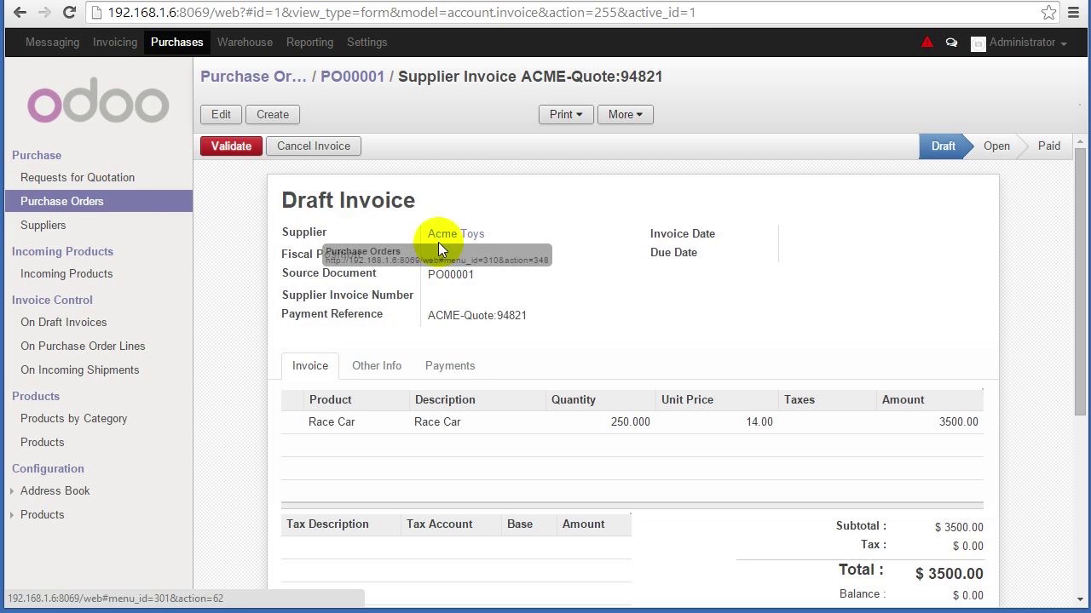
{"action": "left_click", "coordinate": [356, 80]}
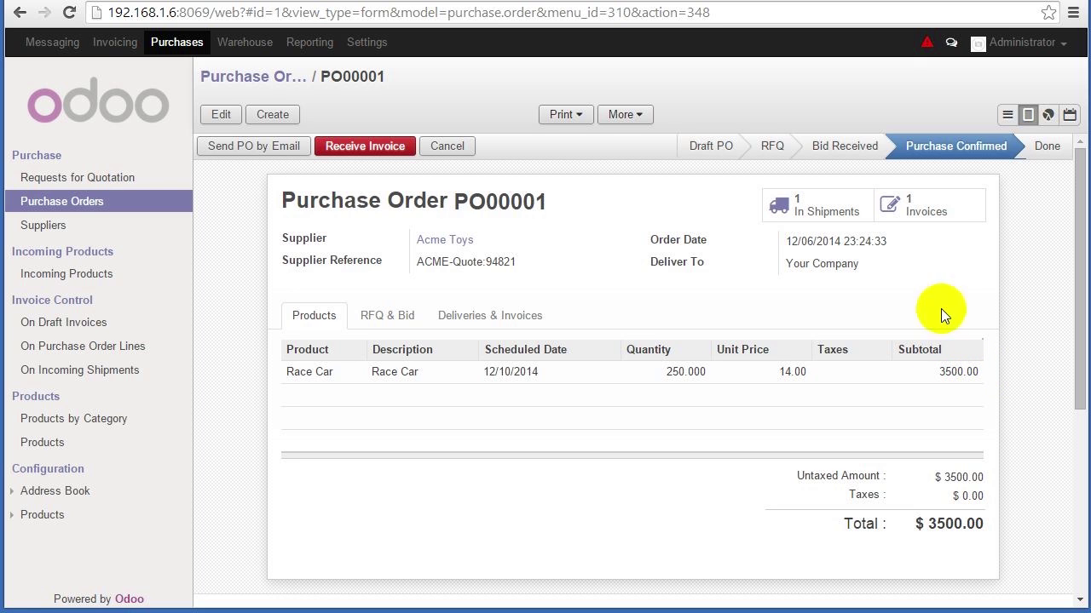
{"action": "left_click", "coordinate": [936, 211]}
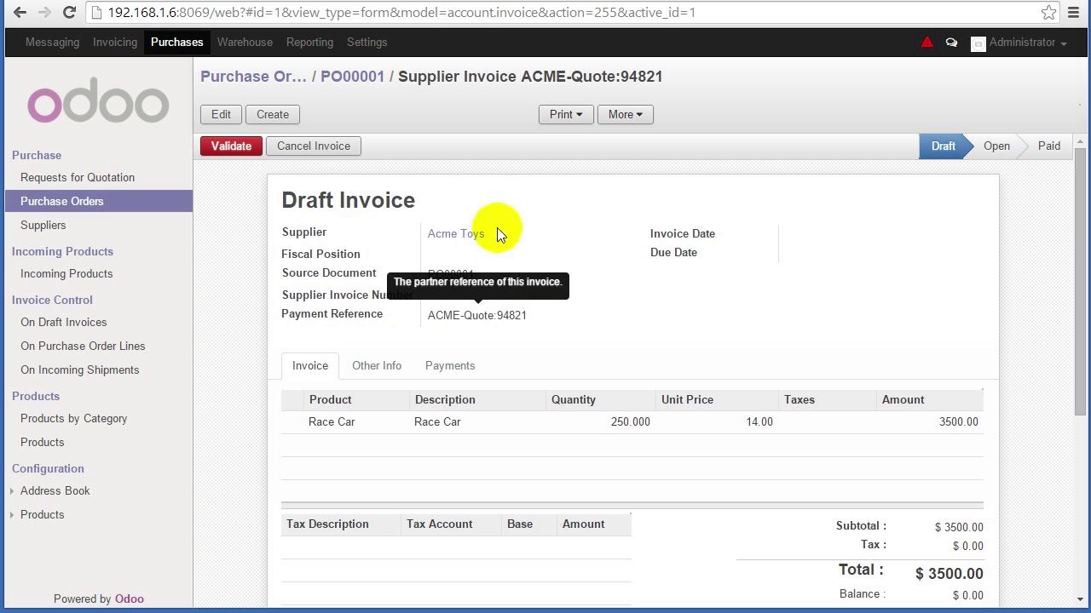
{"action": "left_click", "coordinate": [366, 78]}
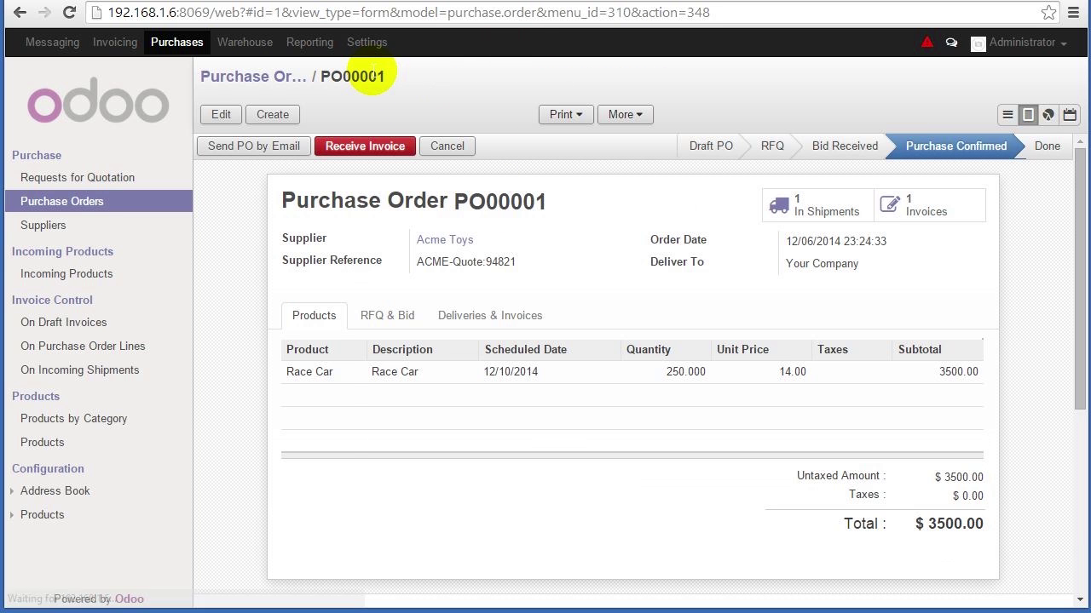
{"action": "left_click", "coordinate": [771, 207]}
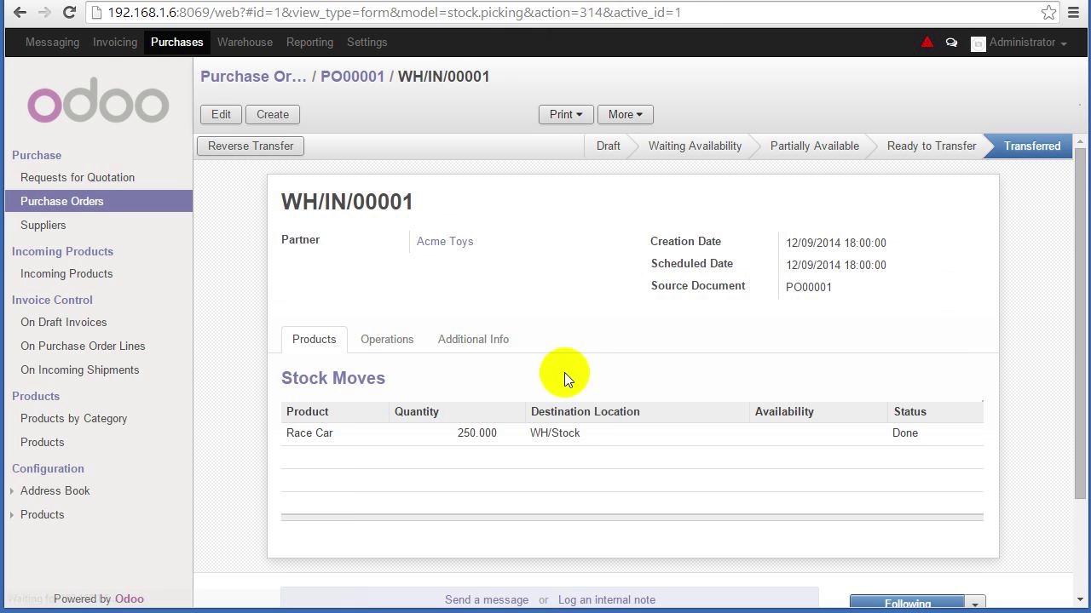
{"action": "mouse_move", "coordinate": [454, 449]}
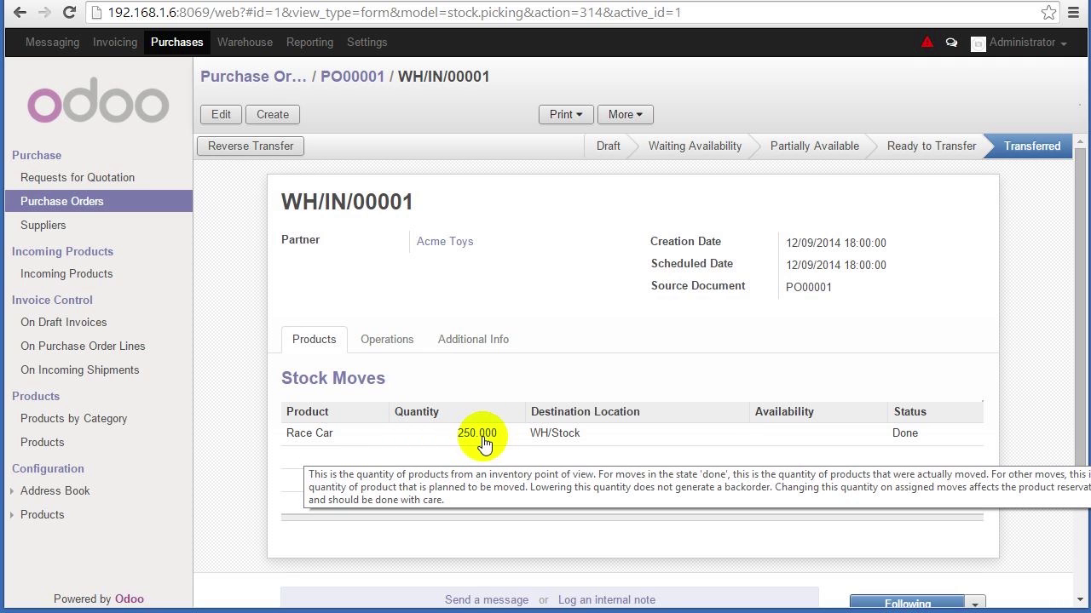
Reopen the purchase order's draft supplier invoice from Acme Toys and validate it
{"action": "left_click", "coordinate": [343, 82]}
{"action": "left_click", "coordinate": [908, 207]}
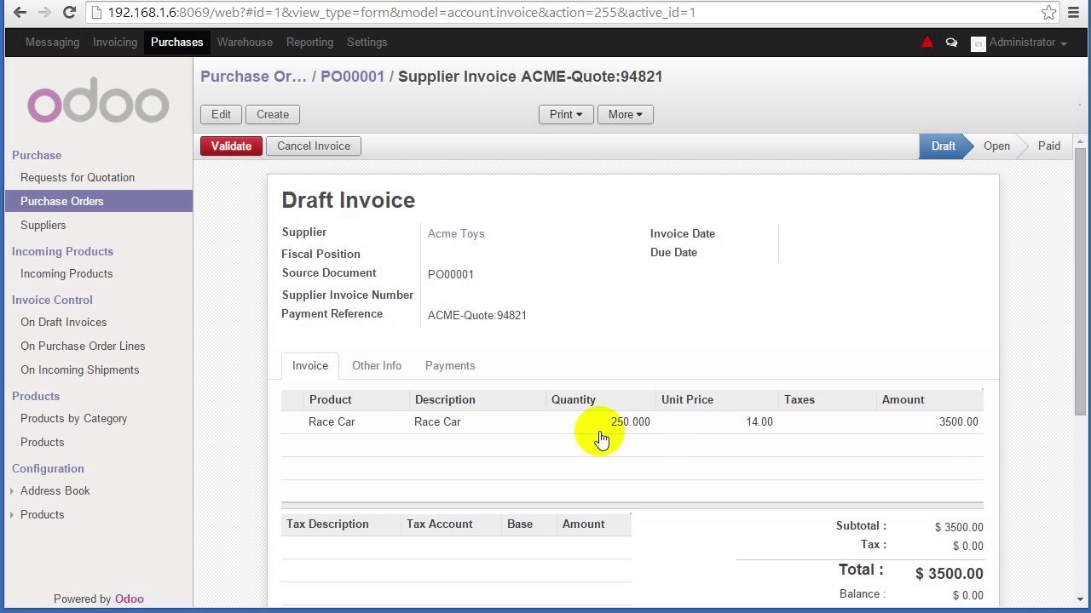
{"action": "left_click", "coordinate": [243, 153]}
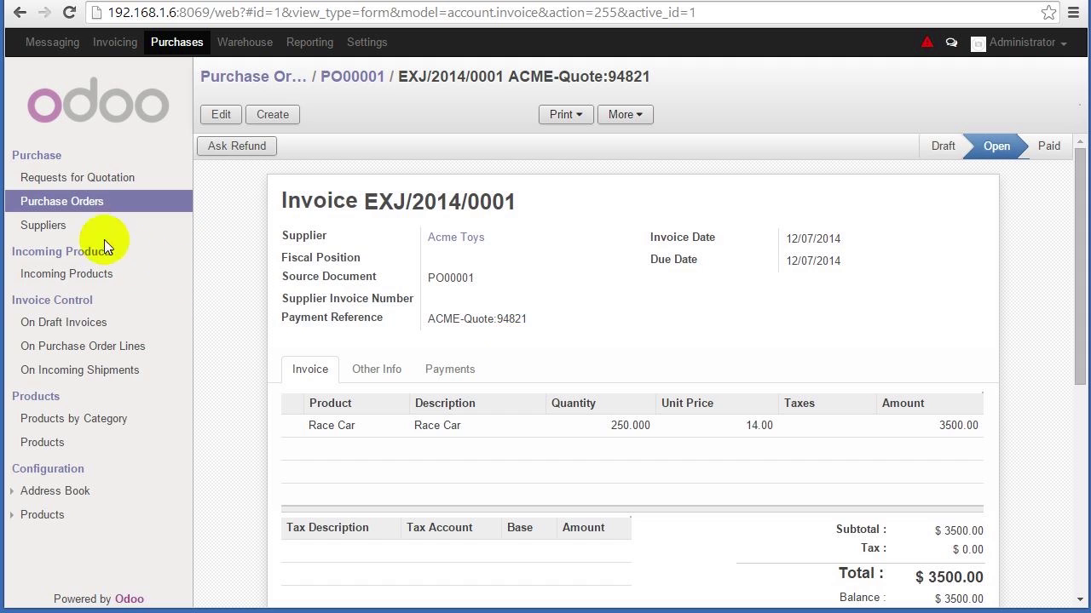
Examine the functions offered in the Warehouse, Invoicing and Purchases modules, including the Warehouse configuration options
{"action": "mouse_move", "coordinate": [102, 77]}
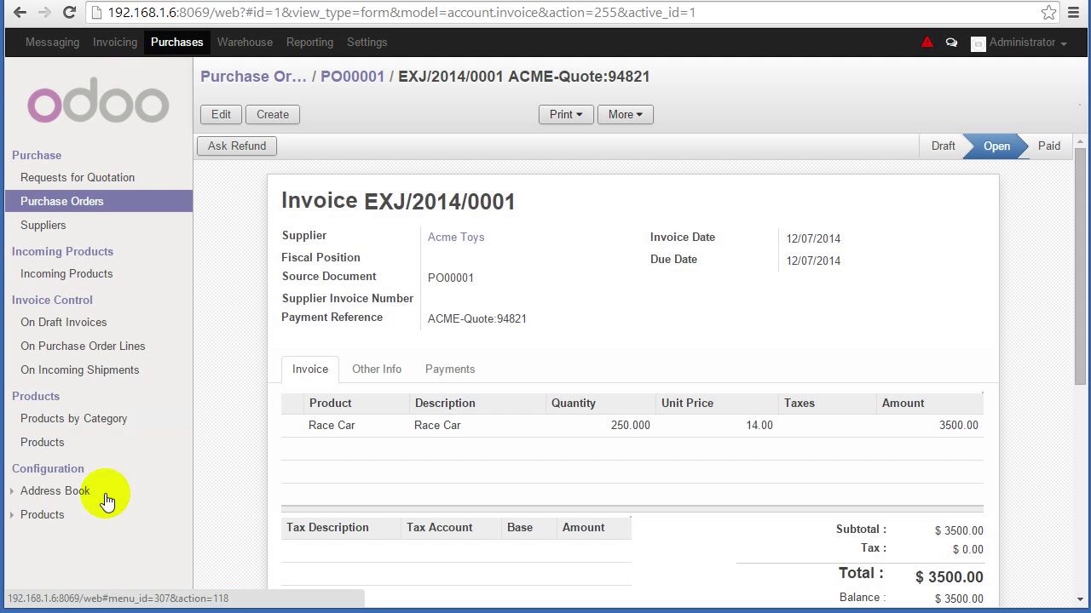
{"action": "left_click", "coordinate": [246, 41]}
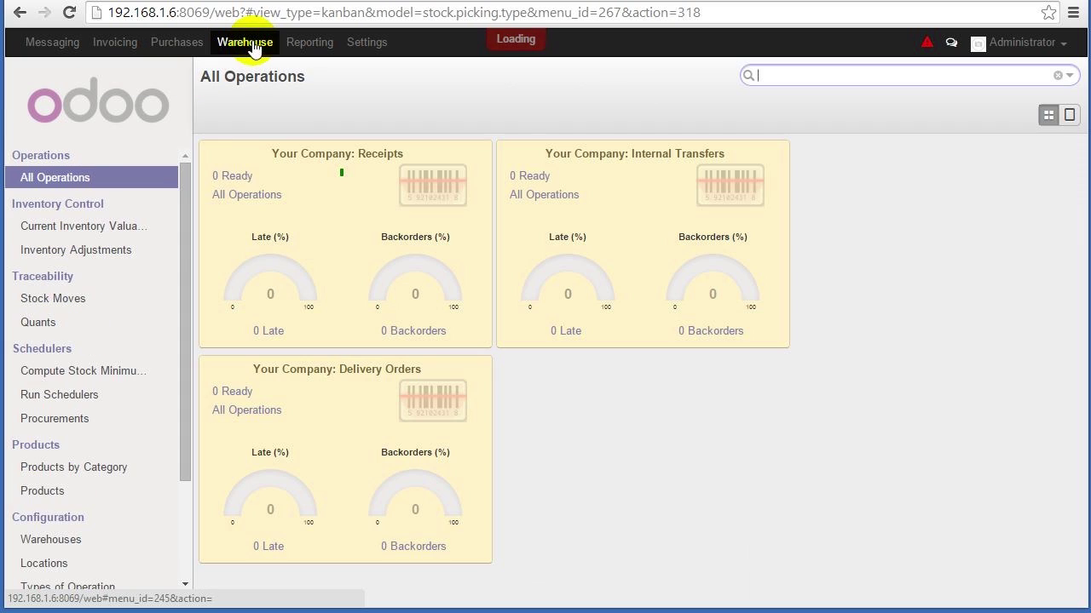
{"action": "scroll", "coordinate": [135, 339], "scroll_direction": "down", "scroll_amount": 3}
{"action": "scroll", "coordinate": [134, 338], "scroll_direction": "up", "scroll_amount": 3}
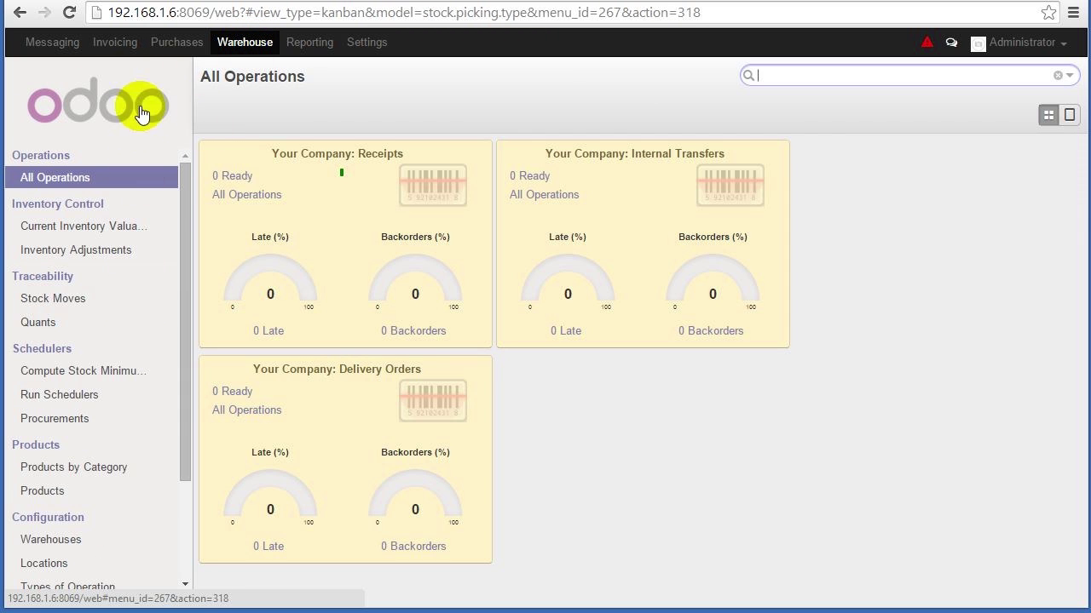
{"action": "left_click", "coordinate": [116, 43]}
{"action": "left_click", "coordinate": [167, 45]}
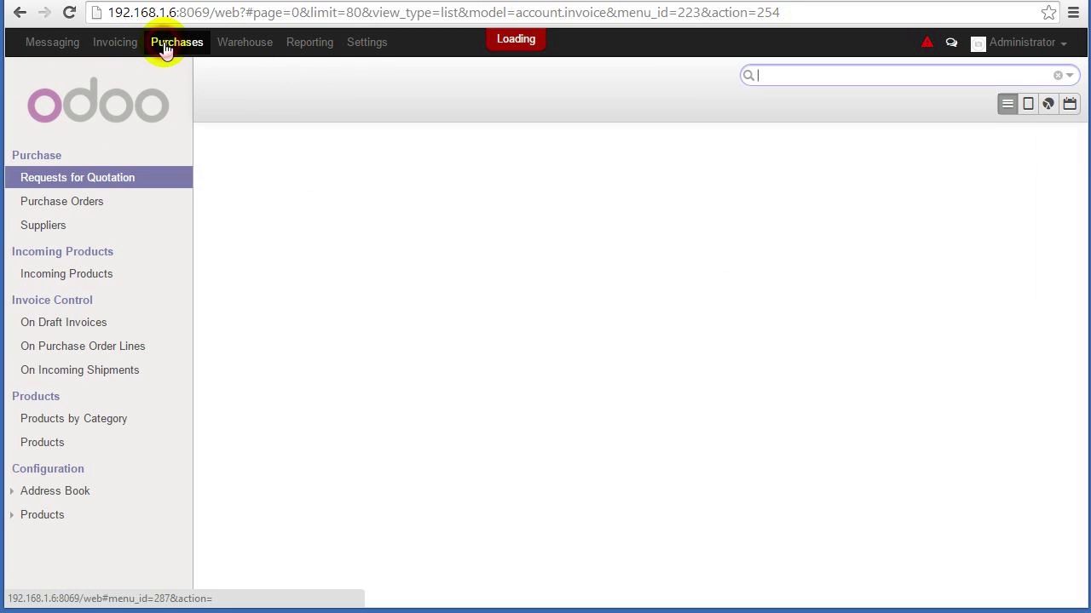
{"action": "left_click", "coordinate": [240, 47]}
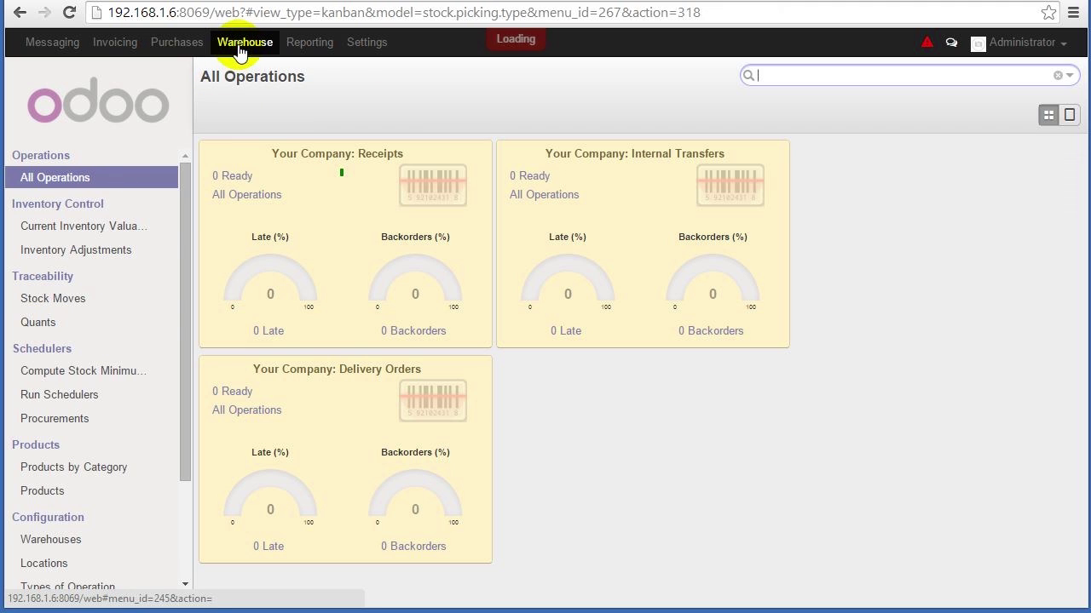
{"action": "left_click_drag", "start_coordinate": [182, 356], "coordinate": [181, 476]}
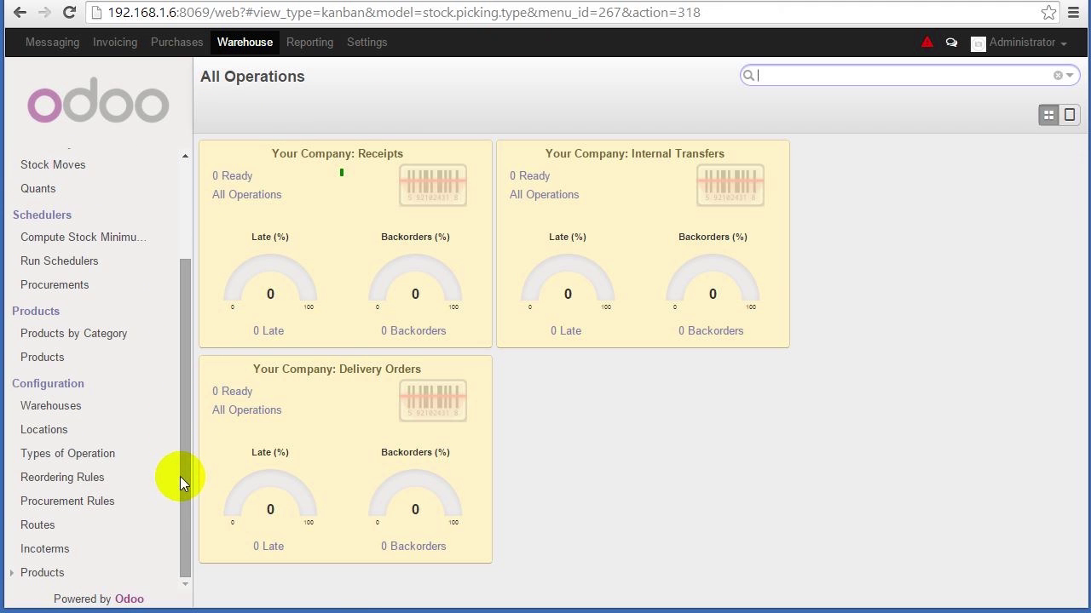
{"action": "scroll", "coordinate": [81, 282], "scroll_direction": "up", "scroll_amount": 3}
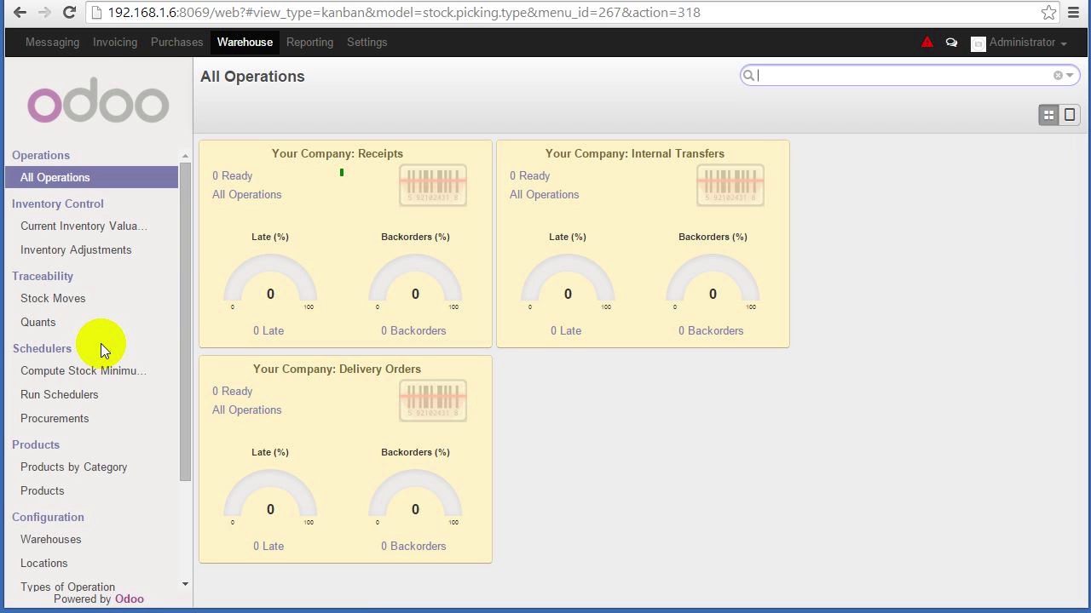
{"action": "left_click", "coordinate": [116, 47]}
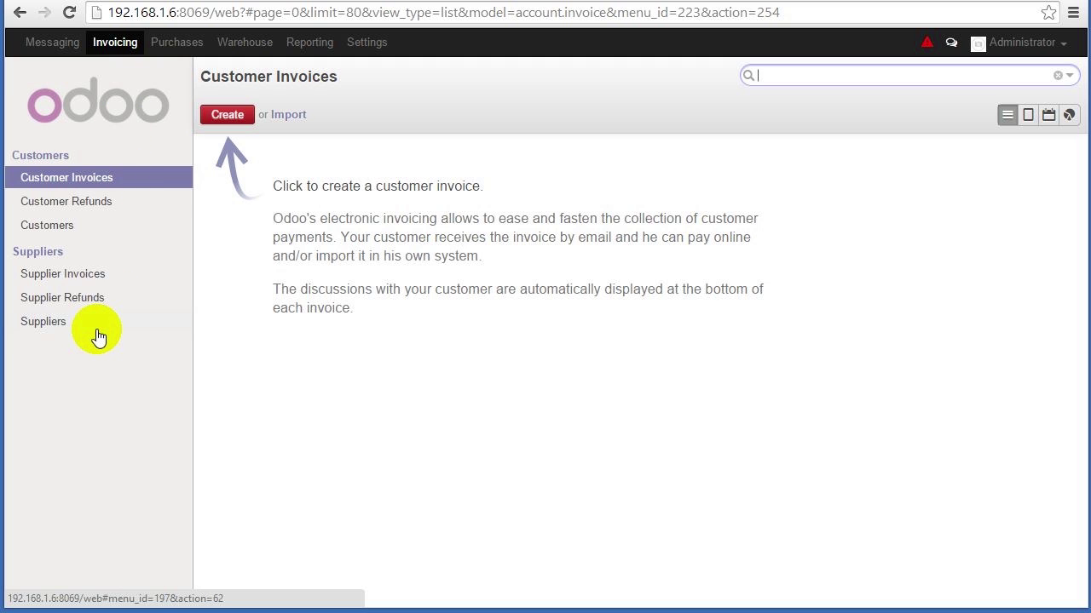
{"action": "left_click", "coordinate": [170, 44]}
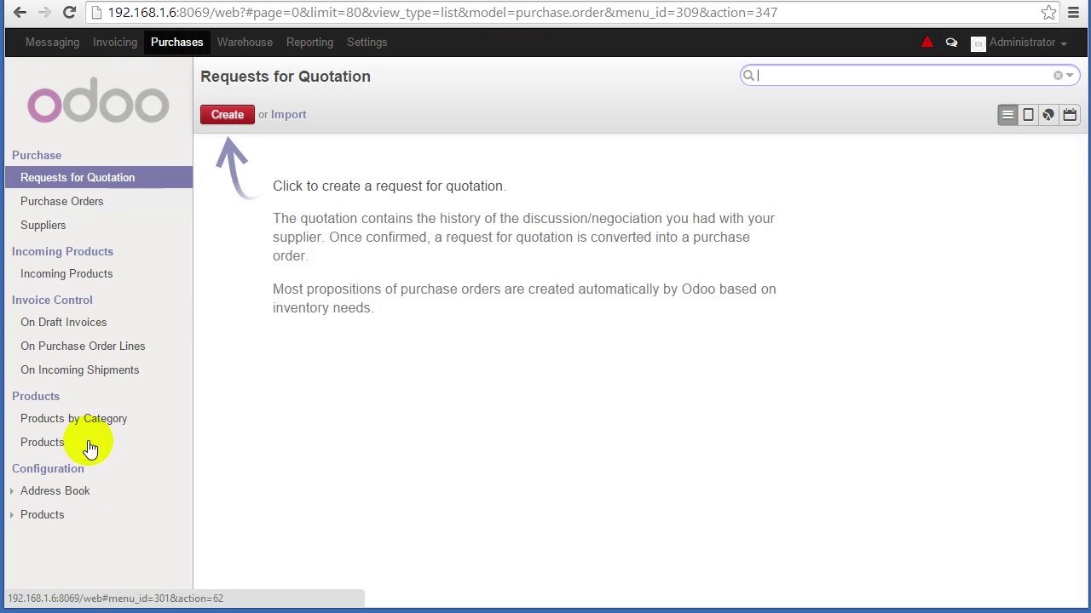
{"action": "left_click", "coordinate": [244, 44]}
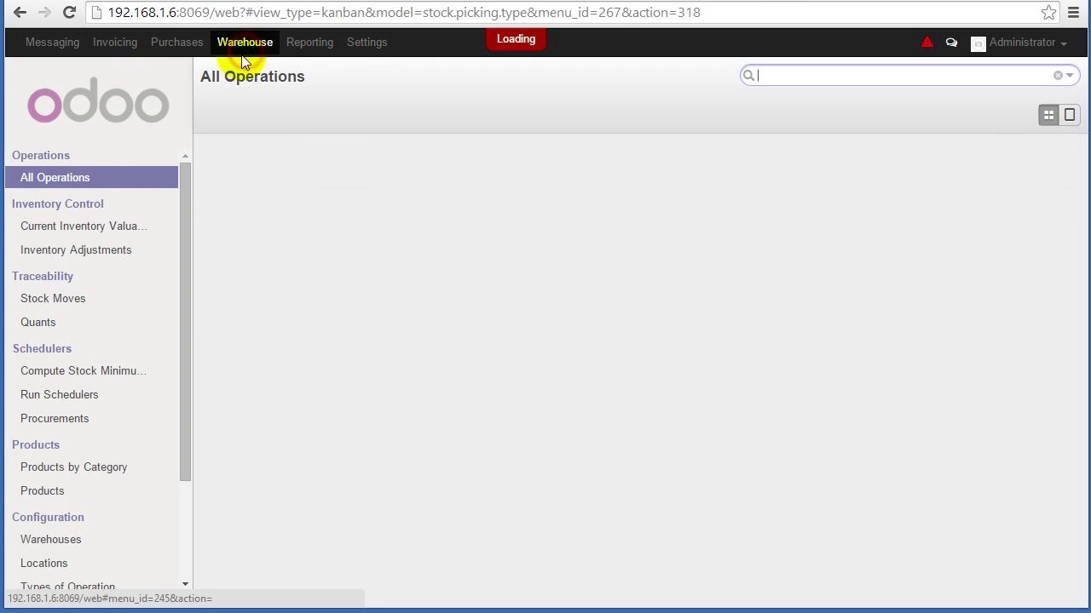
{"action": "scroll", "coordinate": [122, 414], "scroll_direction": "down", "scroll_amount": 3}
{"action": "scroll", "coordinate": [122, 414], "scroll_direction": "up", "scroll_amount": 3}
{"action": "left_click", "coordinate": [175, 42]}
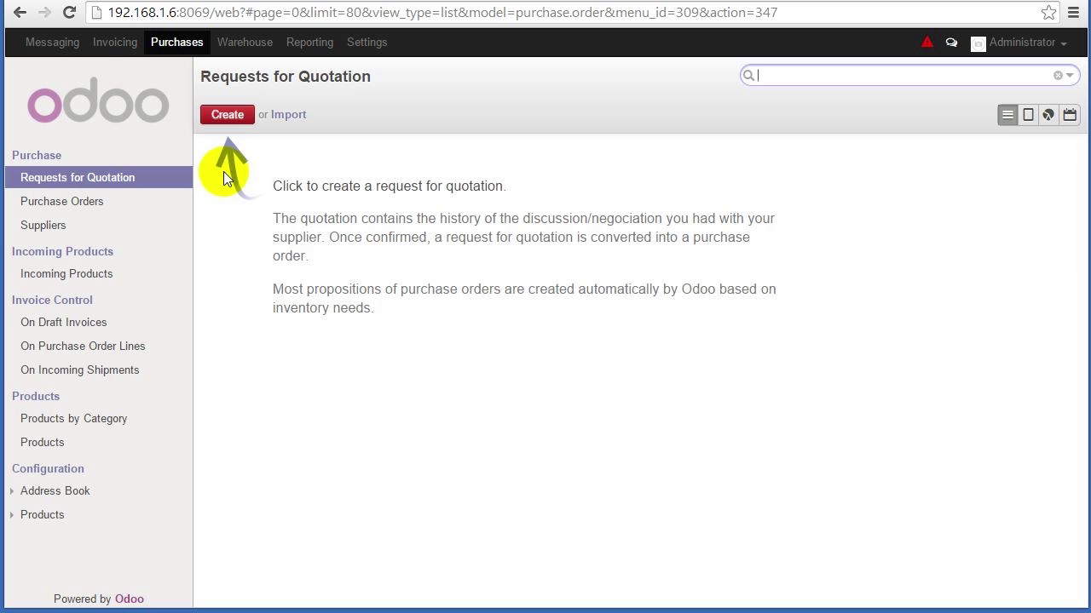
Install the Accounting and Finance module from the local modules and reload the page to load its features
{"action": "left_click", "coordinate": [367, 42]}
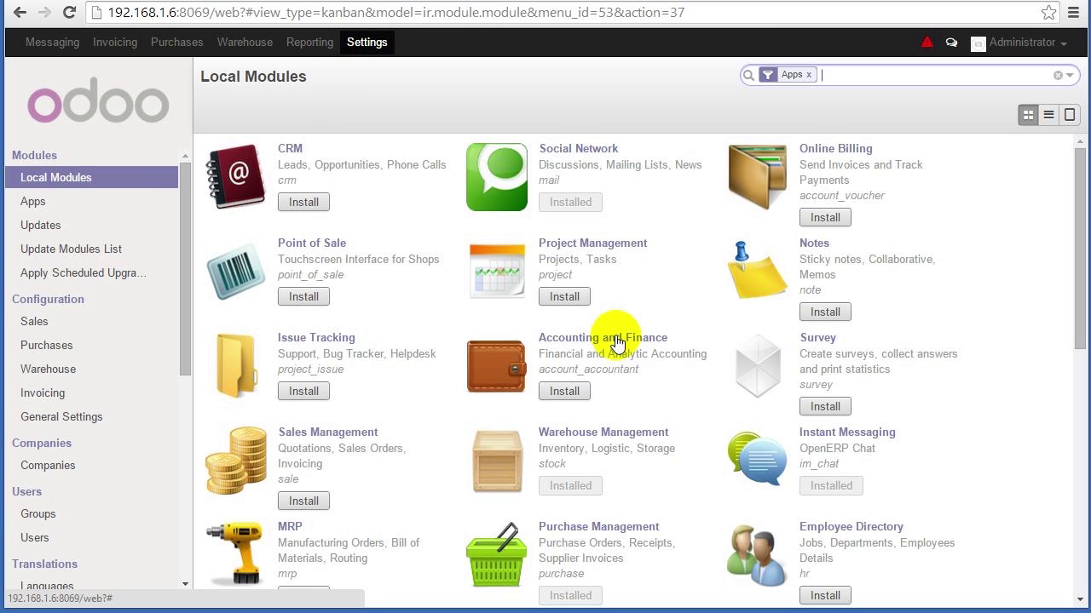
{"action": "left_click", "coordinate": [578, 392]}
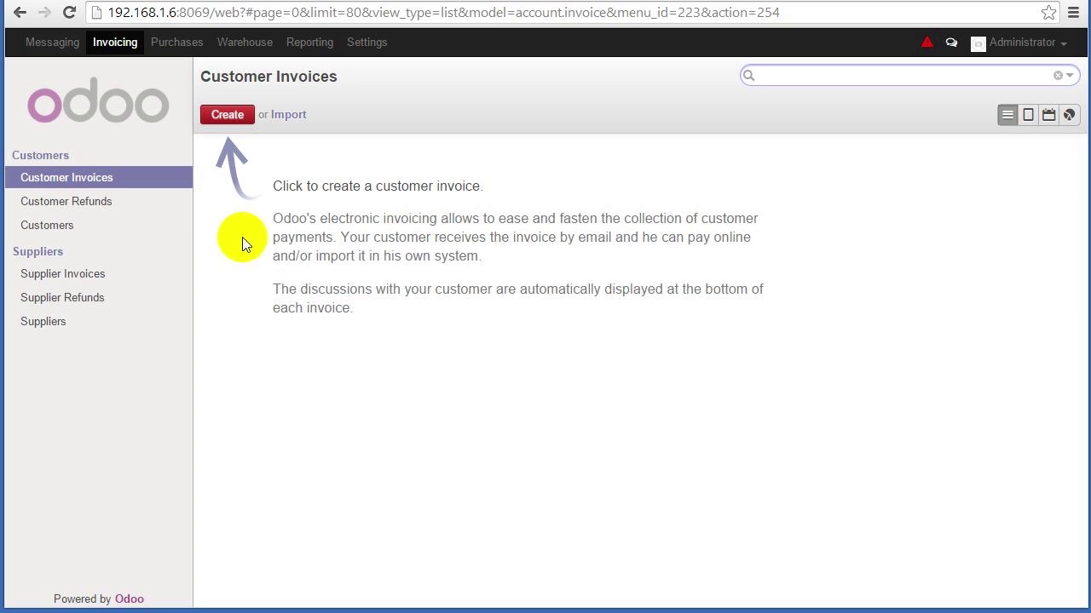
{"action": "left_click", "coordinate": [71, 12]}
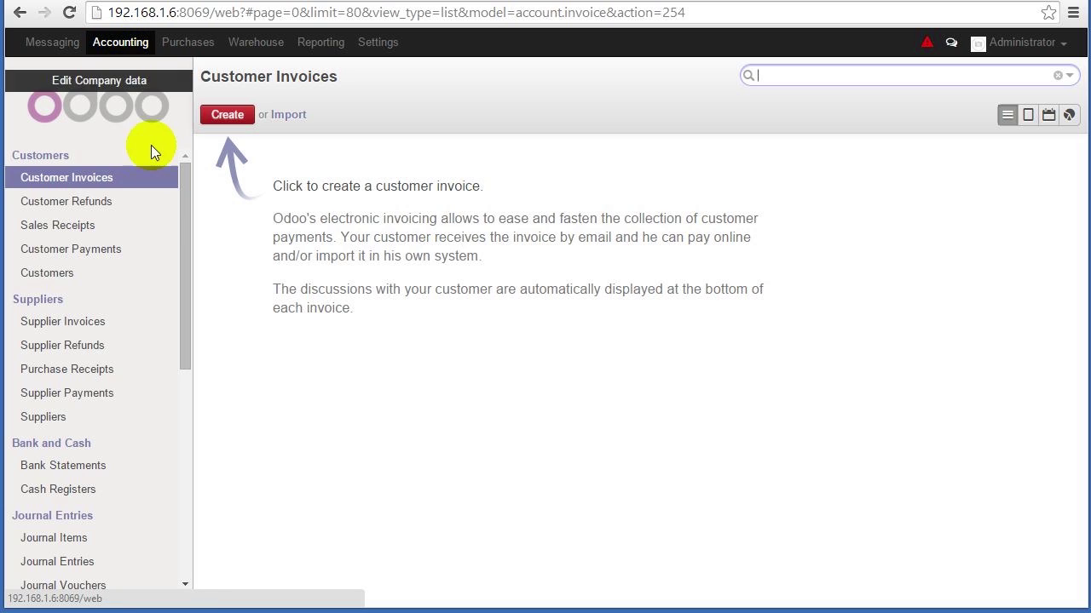
Open the Accounts list in the Accounting configuration and examine each account's debit, credit and balance
{"action": "left_click_drag", "start_coordinate": [186, 202], "coordinate": [203, 417]}
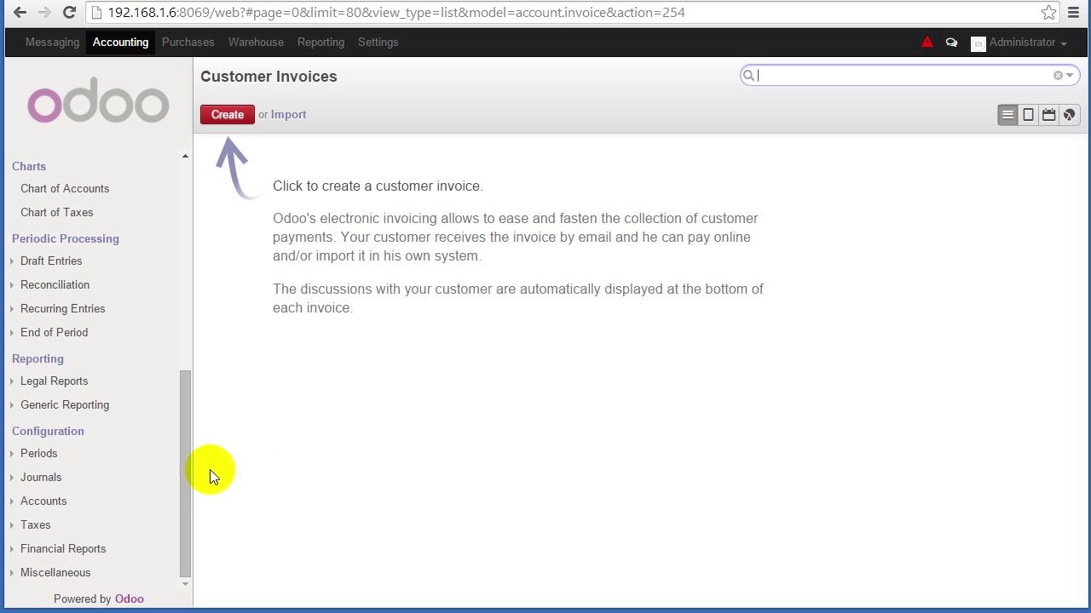
{"action": "left_click", "coordinate": [52, 503]}
{"action": "left_click", "coordinate": [64, 550]}
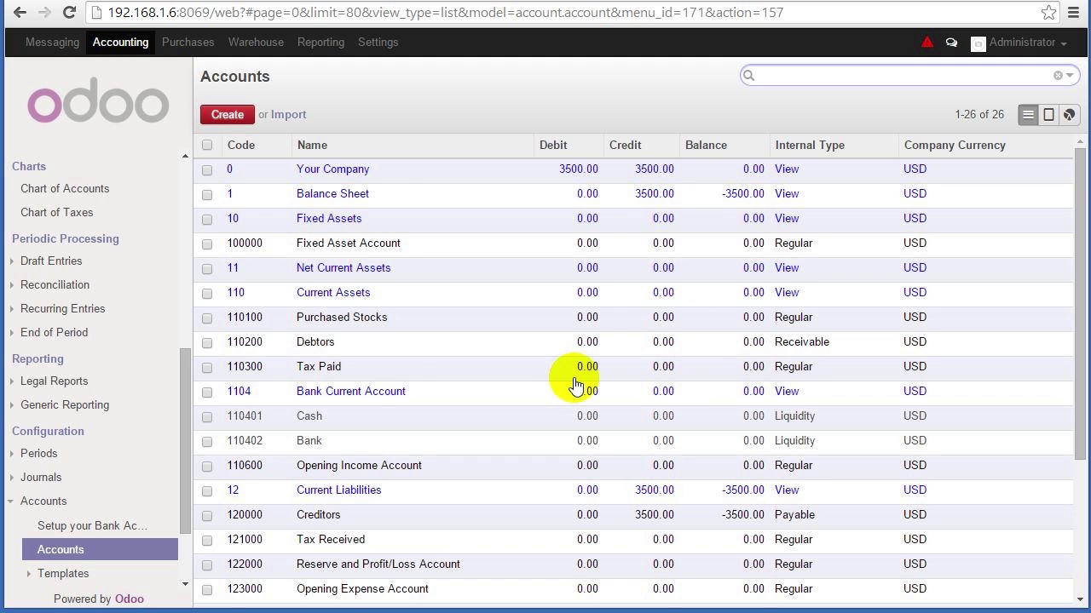
{"action": "scroll", "coordinate": [580, 382], "scroll_direction": "down", "scroll_amount": 3}
{"action": "scroll", "coordinate": [639, 340], "scroll_direction": "up", "scroll_amount": 3}
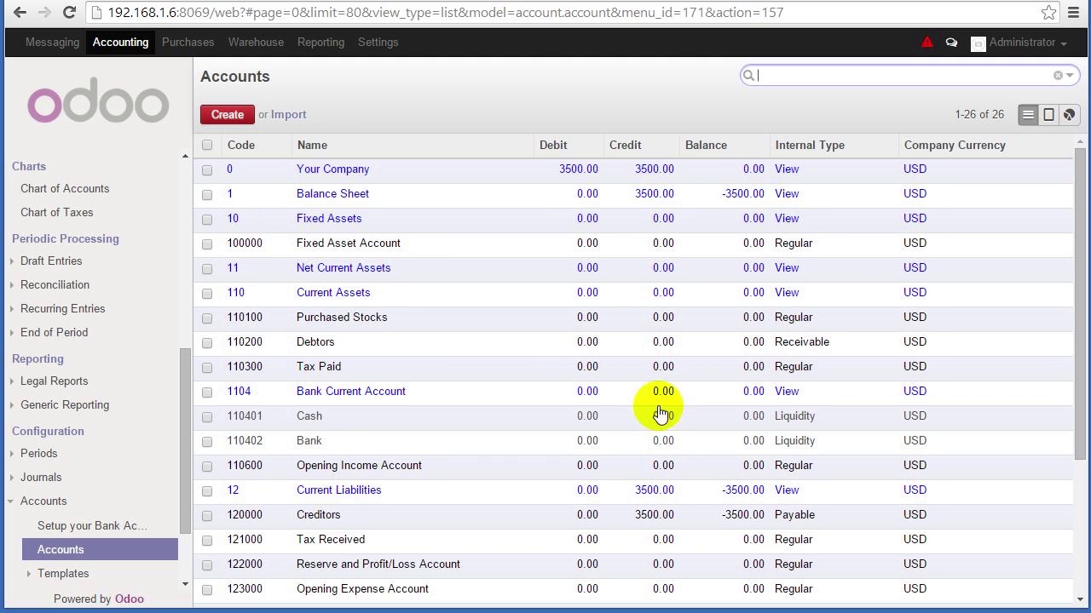